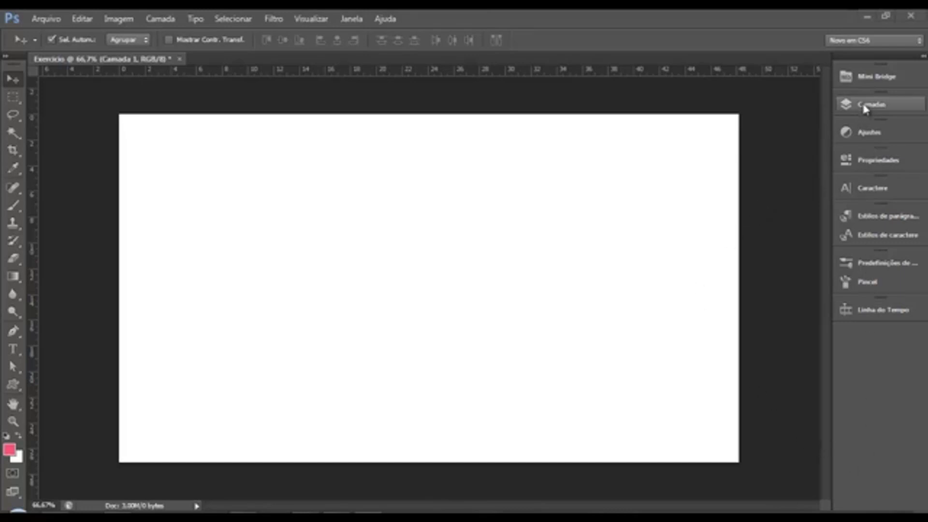
# Switch the workspace to Essenciais and show the Camadas panel.
pyautogui.click(871, 42)
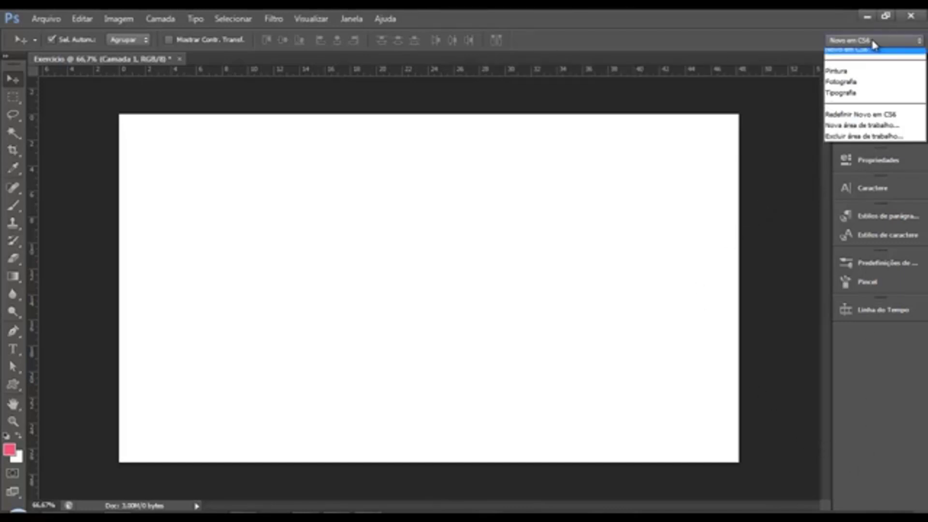
pyautogui.click(868, 55)
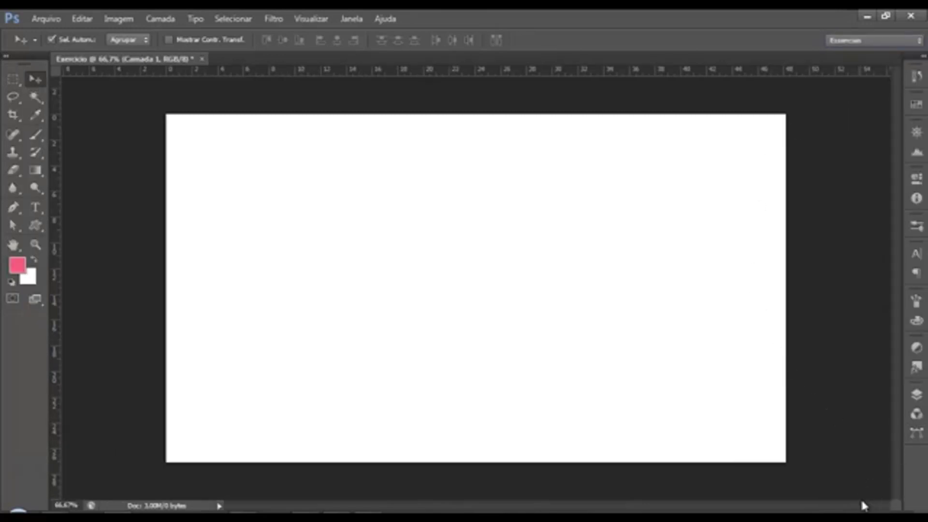
pyautogui.click(916, 394)
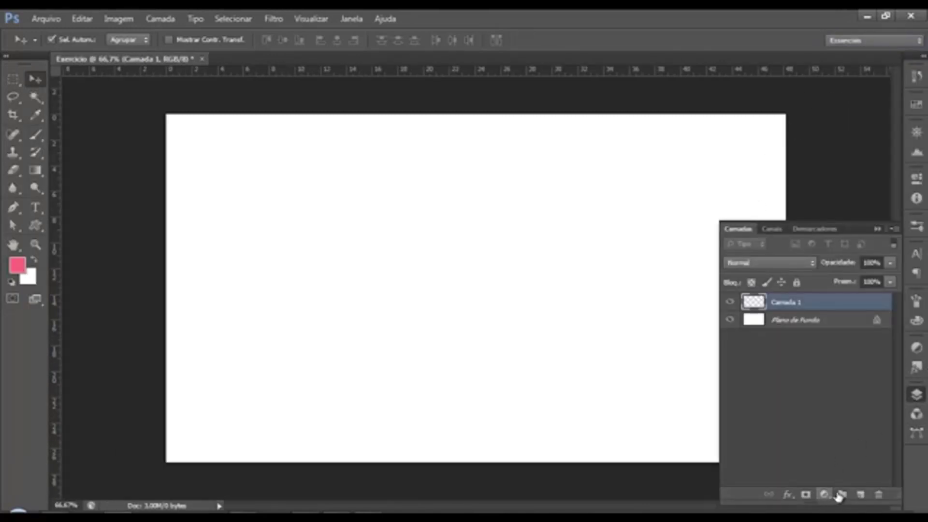
# Review the layer effects available for Camada 1, dismiss the list and collapse the Camadas panel.
pyautogui.click(787, 493)
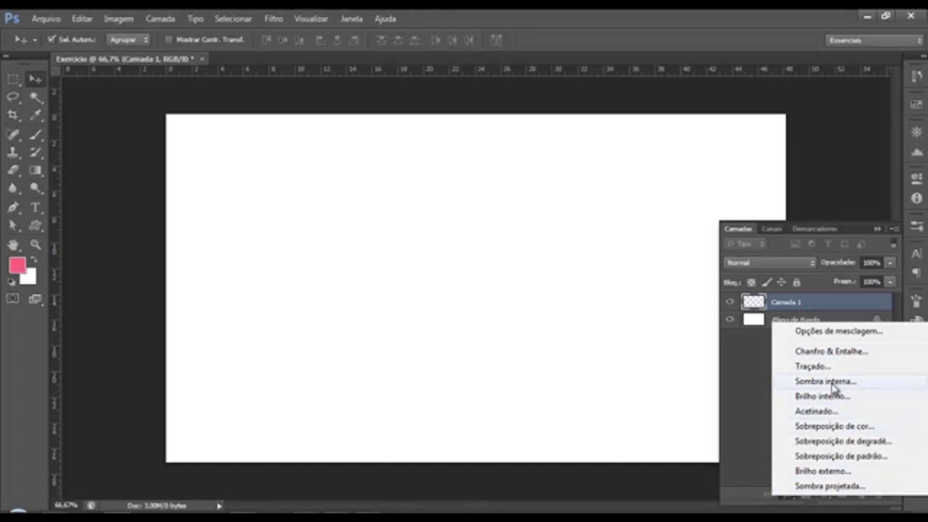
pyautogui.click(867, 200)
pyautogui.click(876, 228)
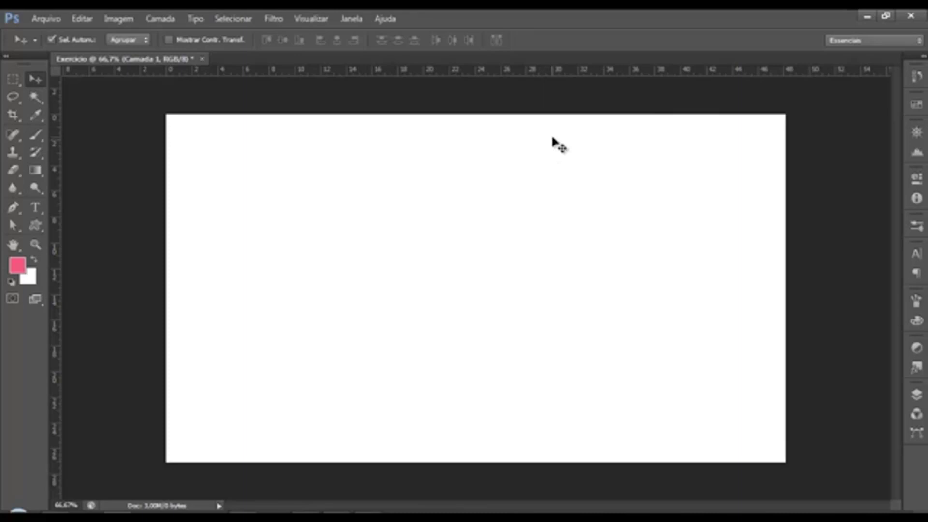
pyautogui.click(599, 137)
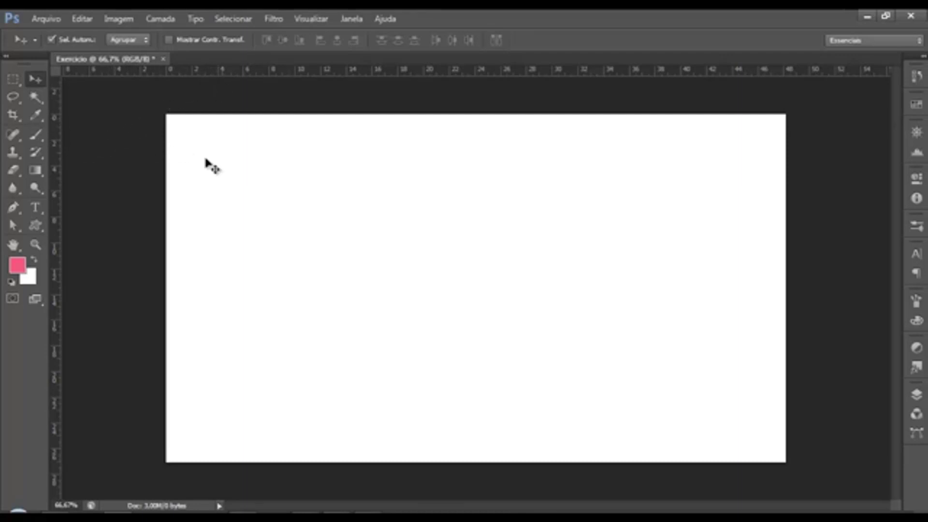
# Separate the Camadas panel into its own group at the end of the dock and select Camada 1 for painting with the Brush tool.
pyautogui.click(40, 137)
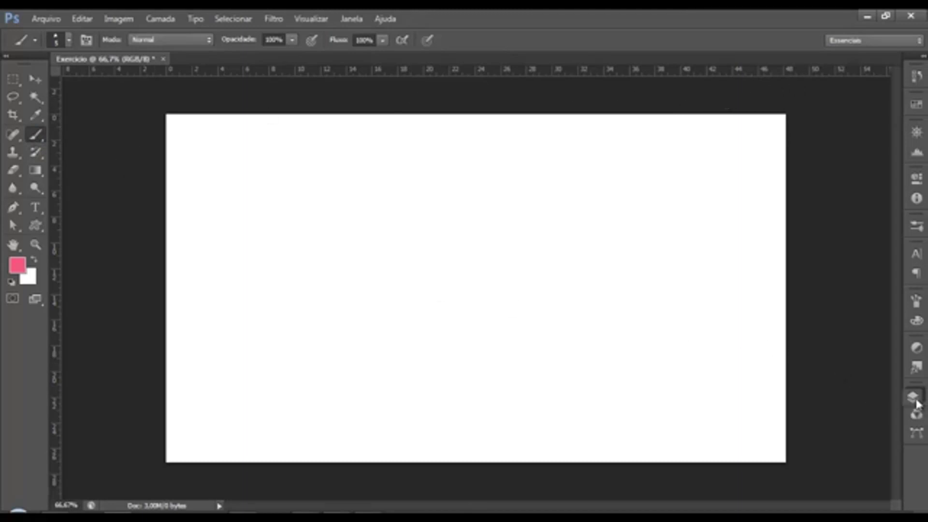
pyautogui.moveTo(916, 400); pyautogui.dragTo(903, 422)
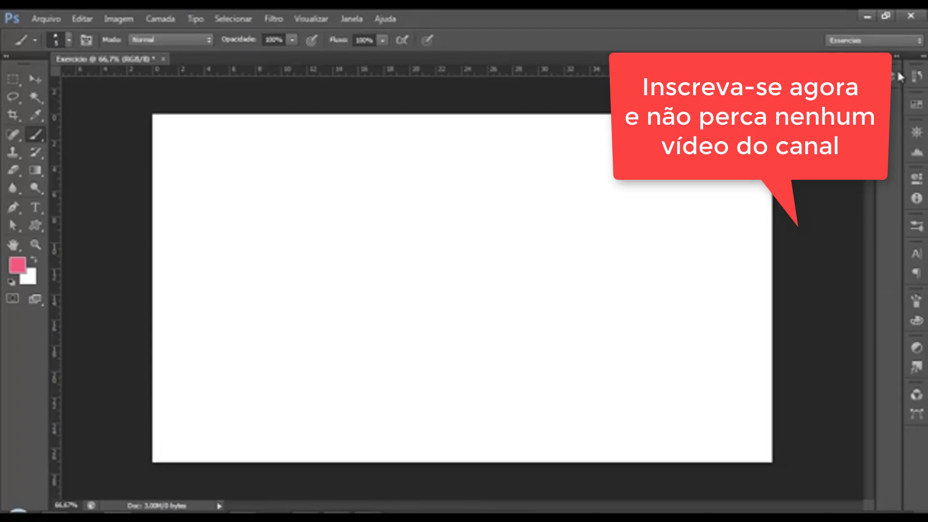
pyautogui.moveTo(832, 160); pyautogui.dragTo(914, 438)
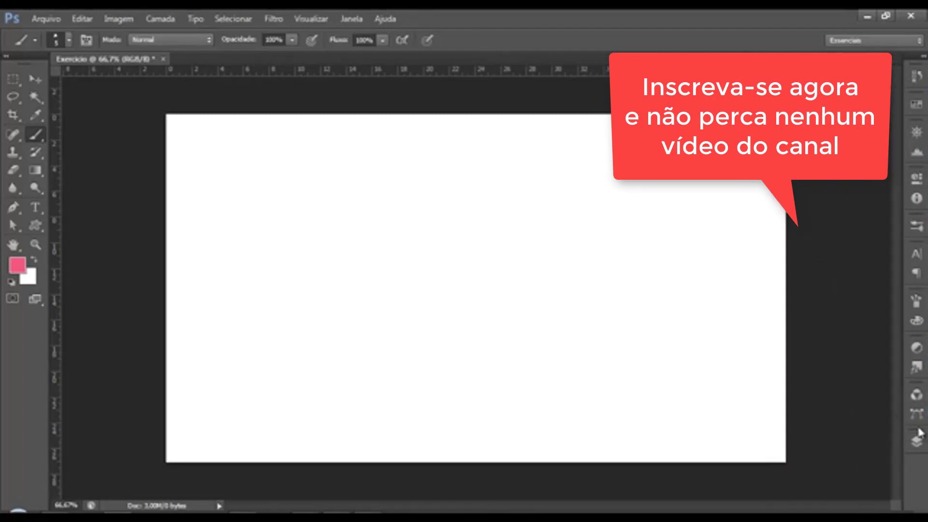
pyautogui.click(915, 442)
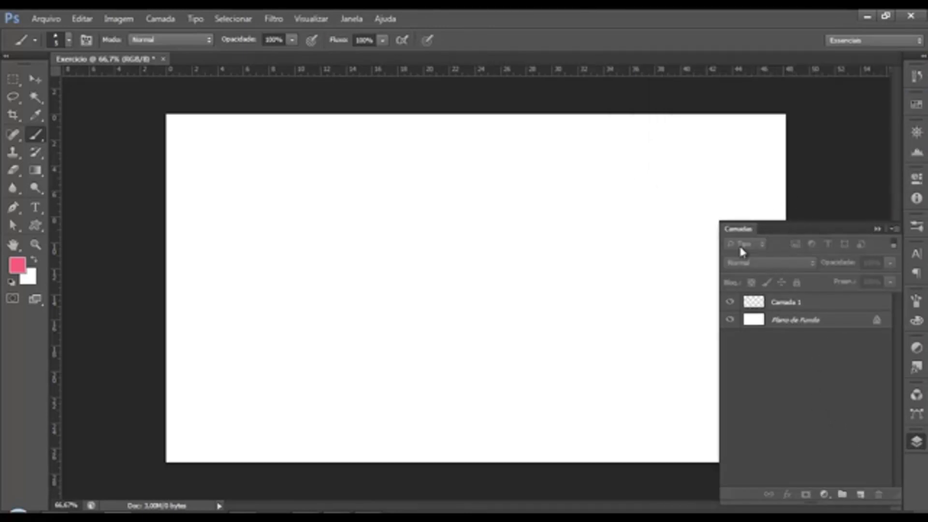
pyautogui.click(781, 309)
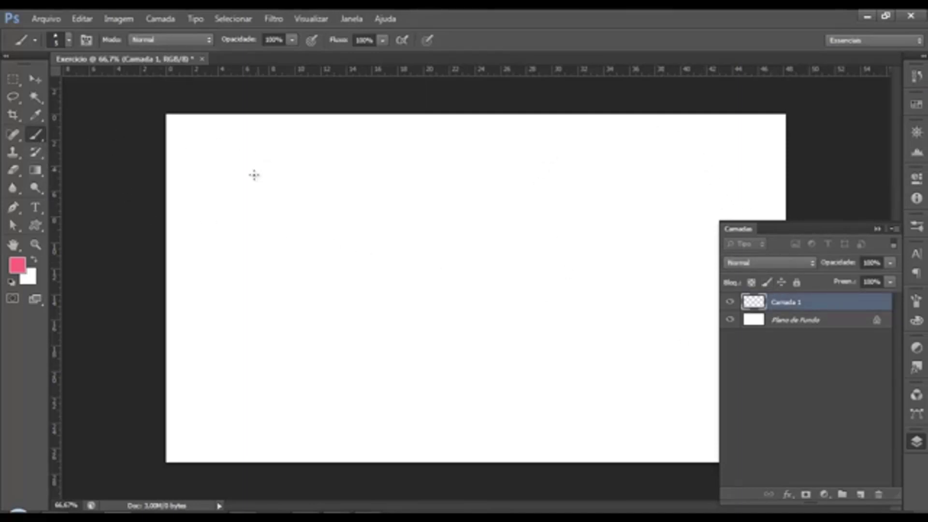
# Paint winding freehand pink strokes across Camada 1 with the 5 px brush.
pyautogui.moveTo(209, 211)
pyautogui.mouseDown()
pyautogui.moveTo(198, 227)
pyautogui.moveTo(419, 254)
pyautogui.moveTo(227, 333)
pyautogui.moveTo(419, 281)
pyautogui.moveTo(405, 349)
pyautogui.moveTo(546, 350)
pyautogui.moveTo(634, 372)
pyautogui.moveTo(535, 197)
pyautogui.moveTo(527, 246)
pyautogui.moveTo(643, 250)
pyautogui.mouseUp()
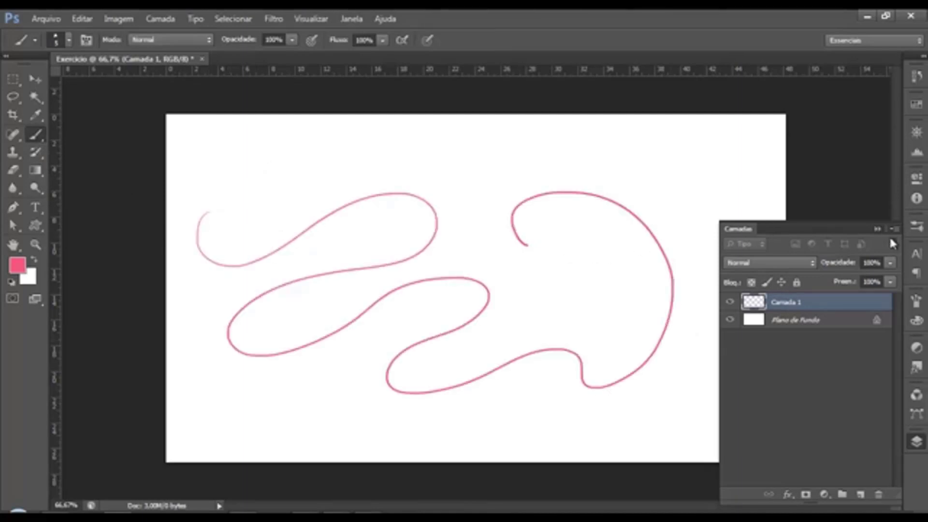
pyautogui.click(877, 229)
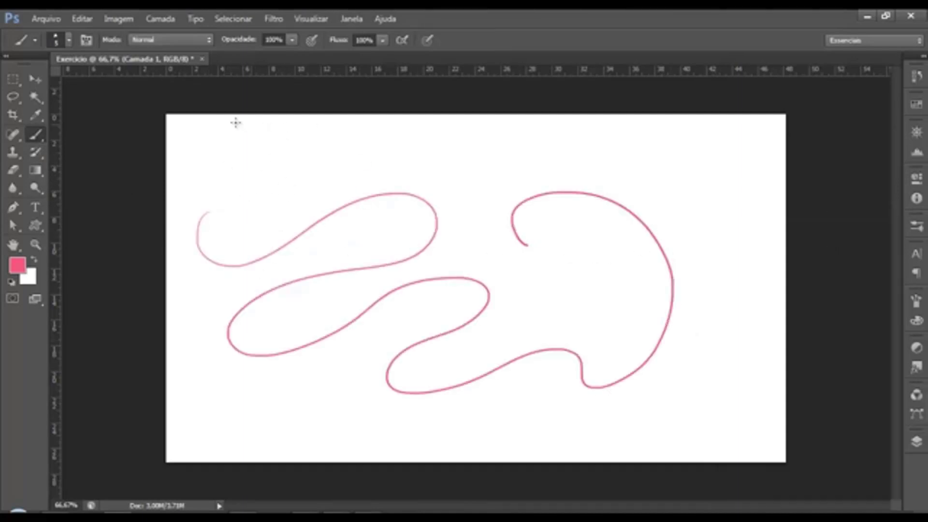
pyautogui.moveTo(217, 152)
pyautogui.mouseDown()
pyautogui.moveTo(212, 175)
pyautogui.moveTo(347, 169)
pyautogui.moveTo(410, 199)
pyautogui.mouseUp()
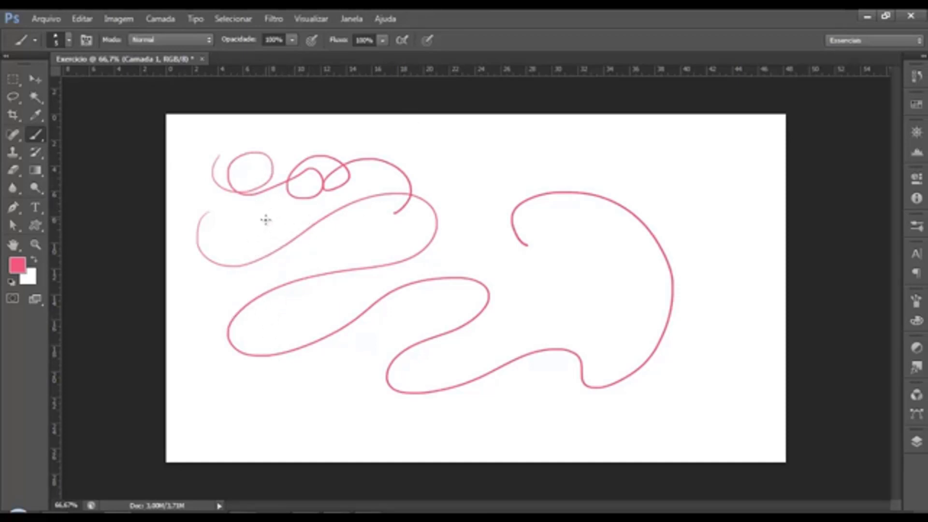
# Undo all the freehand brush strokes on Camada 1.
pyautogui.hotkey('ctrl', 'alt', 'z')
pyautogui.hotkey('ctrl', 'alt', 'z')
pyautogui.hotkey('ctrl', 'alt', 'z')
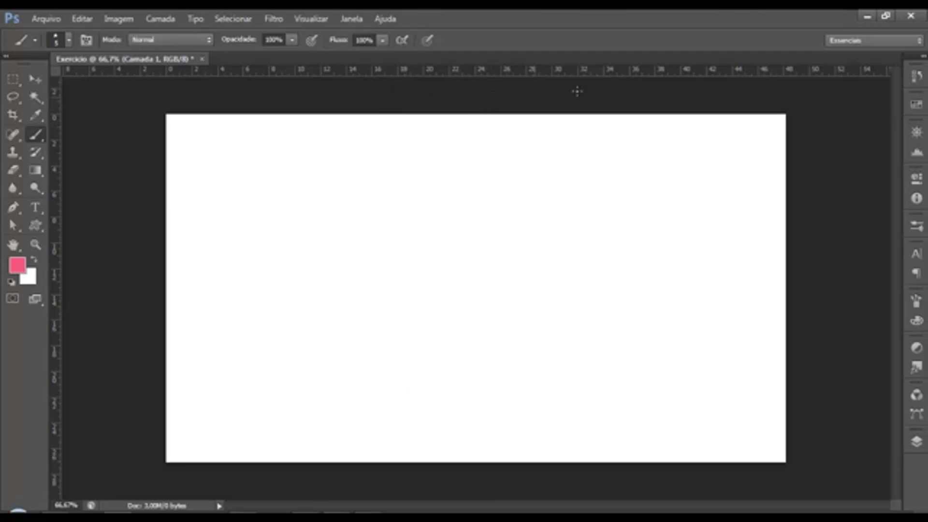
# Show the brush presets and open the full Pincel settings from them.
pyautogui.click(913, 230)
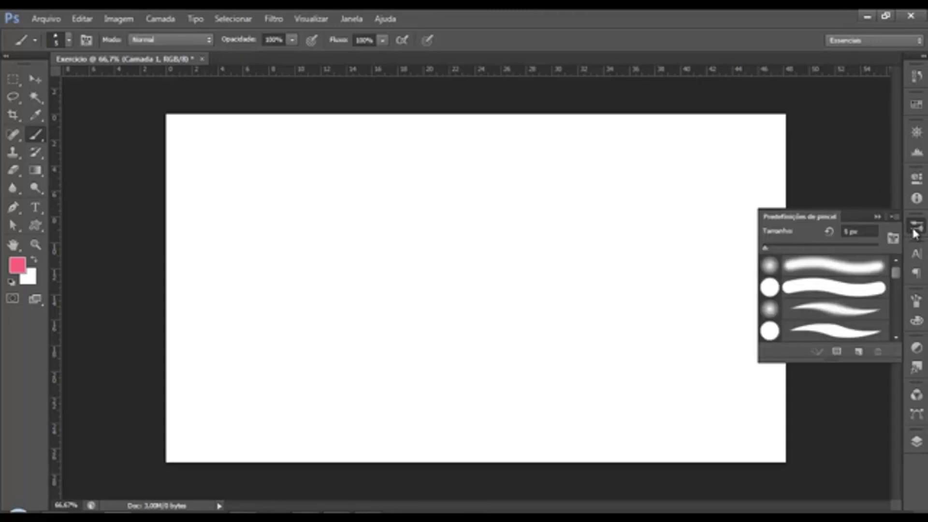
pyautogui.click(913, 231)
pyautogui.click(916, 230)
pyautogui.click(892, 239)
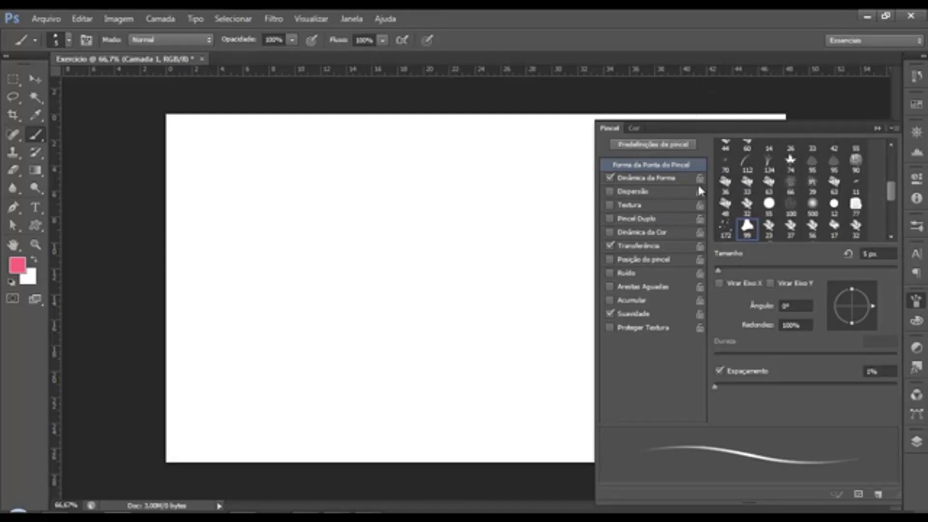
# Compare the first bristle brush tips and choose the 25 px rounded fan tip (Leque arredondado).
pyautogui.moveTo(899, 202); pyautogui.dragTo(898, 160)
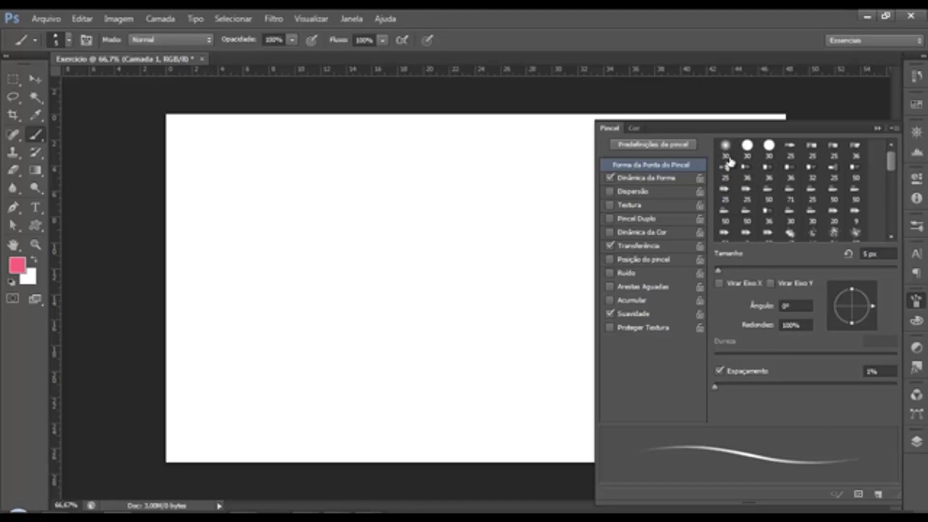
pyautogui.click(789, 156)
pyautogui.click(822, 159)
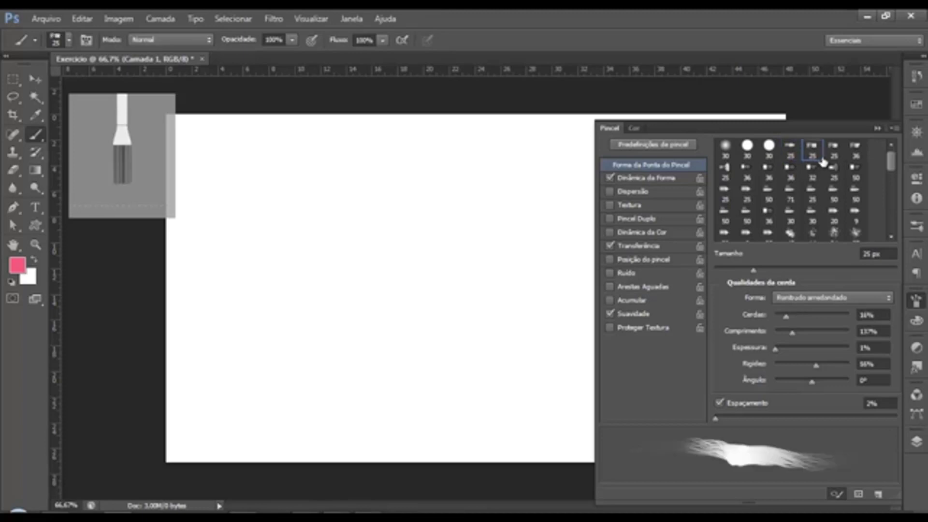
pyautogui.click(834, 158)
pyautogui.click(853, 155)
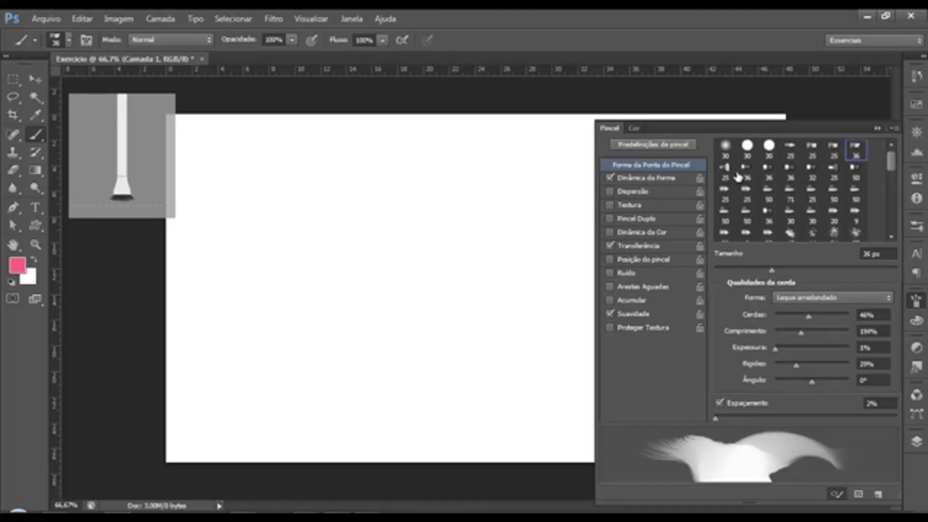
pyautogui.click(732, 175)
pyautogui.click(748, 174)
pyautogui.click(729, 176)
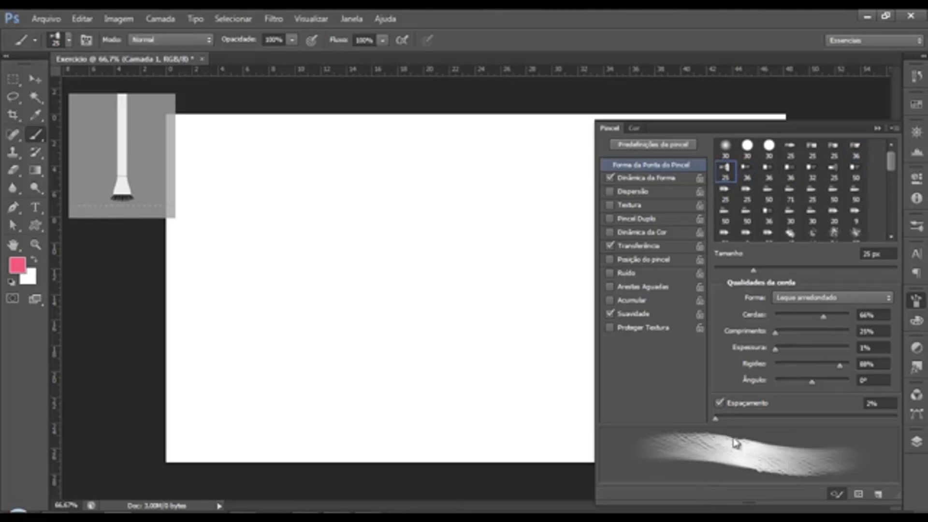
# Paint a curved test stroke with the 25 px rounded fan tip and undo it.
pyautogui.moveTo(321, 269)
pyautogui.mouseDown()
pyautogui.moveTo(428, 248)
pyautogui.moveTo(540, 201)
pyautogui.mouseUp()
pyautogui.moveTo(456, 169); pyautogui.dragTo(540, 205)
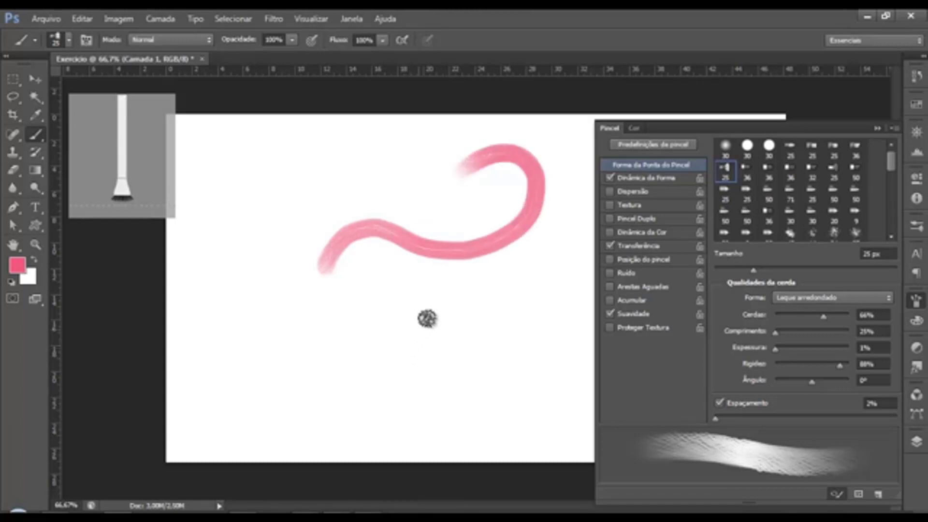
pyautogui.hotkey('ctrl', 'z')
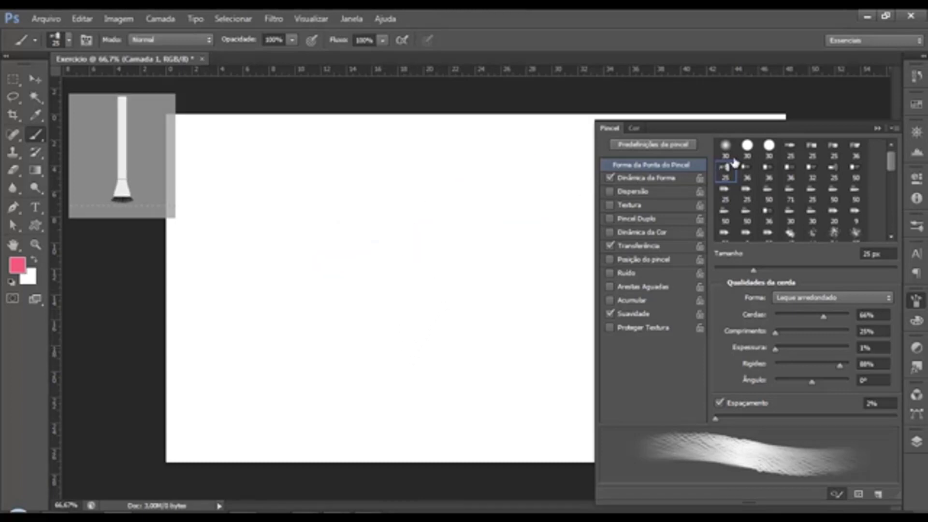
# Try other brush tips, test the 71 px airbrush tip with a looping stroke on the canvas, and undo the stroke.
pyautogui.click(747, 175)
pyautogui.click(791, 173)
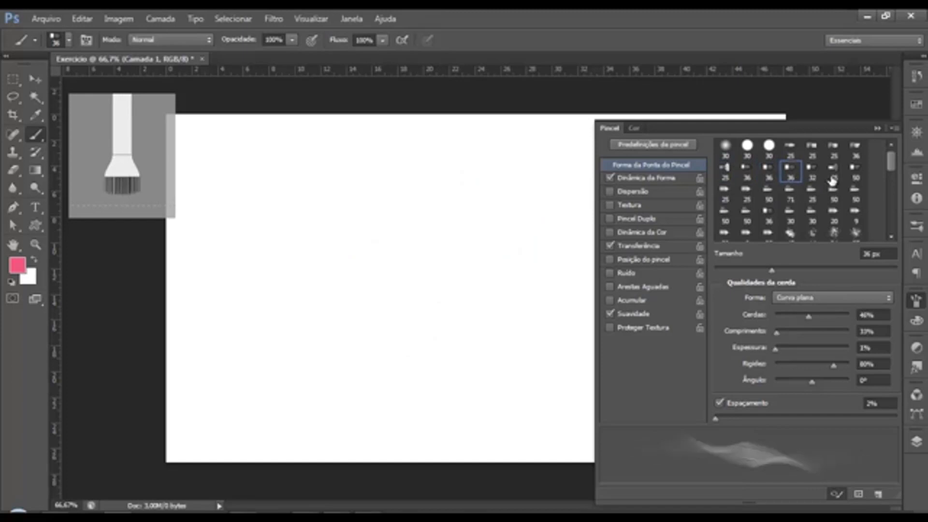
pyautogui.click(770, 201)
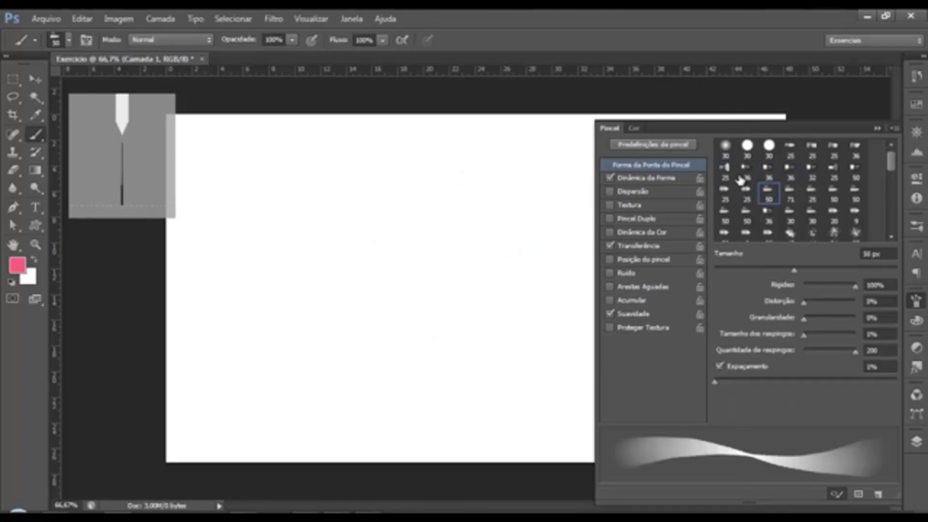
pyautogui.click(792, 193)
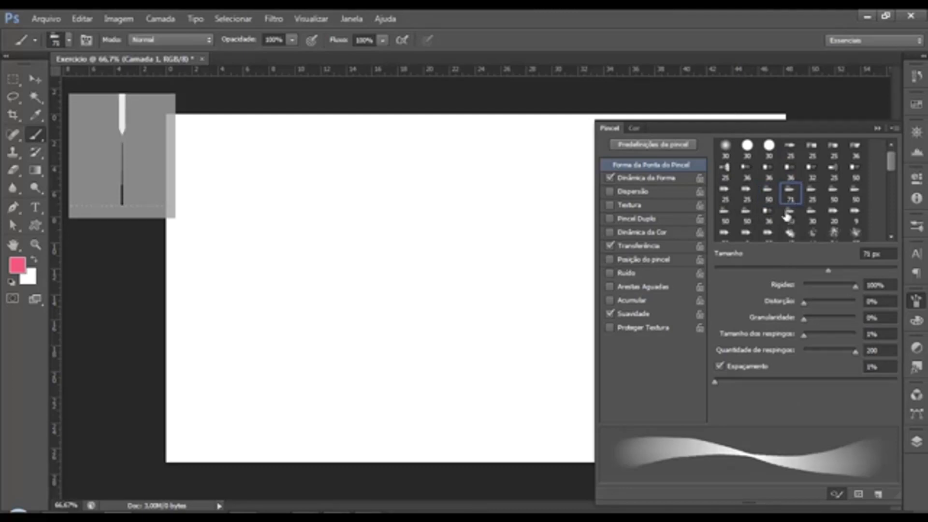
pyautogui.moveTo(544, 211)
pyautogui.mouseDown()
pyautogui.moveTo(441, 263)
pyautogui.moveTo(306, 241)
pyautogui.moveTo(295, 355)
pyautogui.moveTo(345, 321)
pyautogui.moveTo(420, 389)
pyautogui.mouseUp()
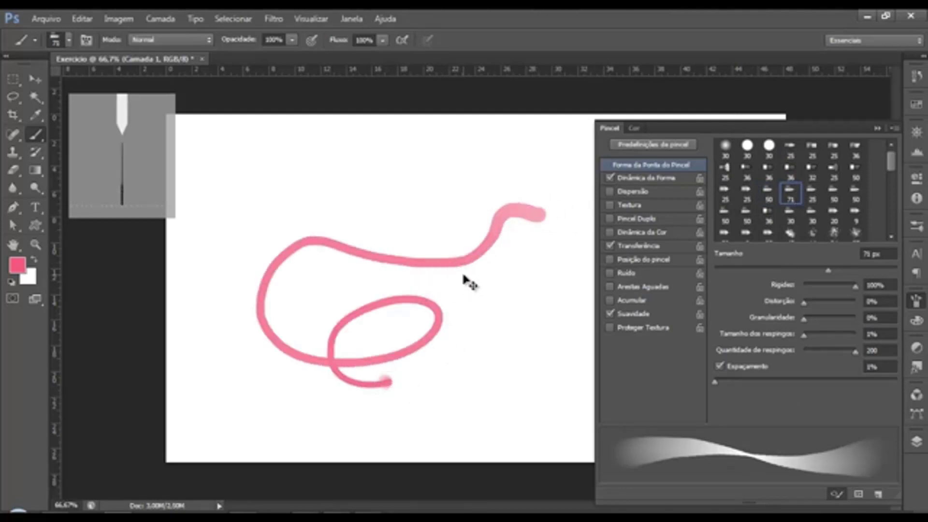
pyautogui.hotkey('ctrl', 'z')
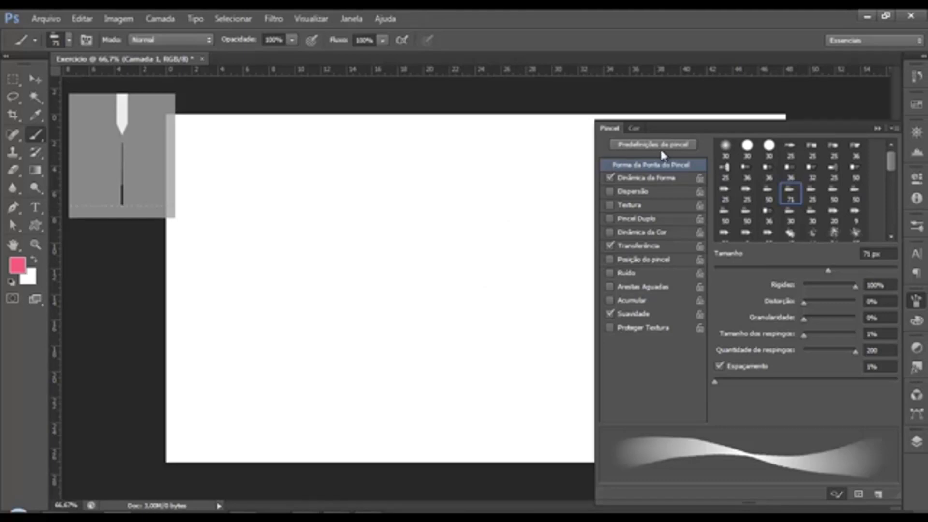
# Test the 36 px flat blunt bristle tip (Rombudo plano) with looping strokes and clear them from the canvas.
pyautogui.click(769, 214)
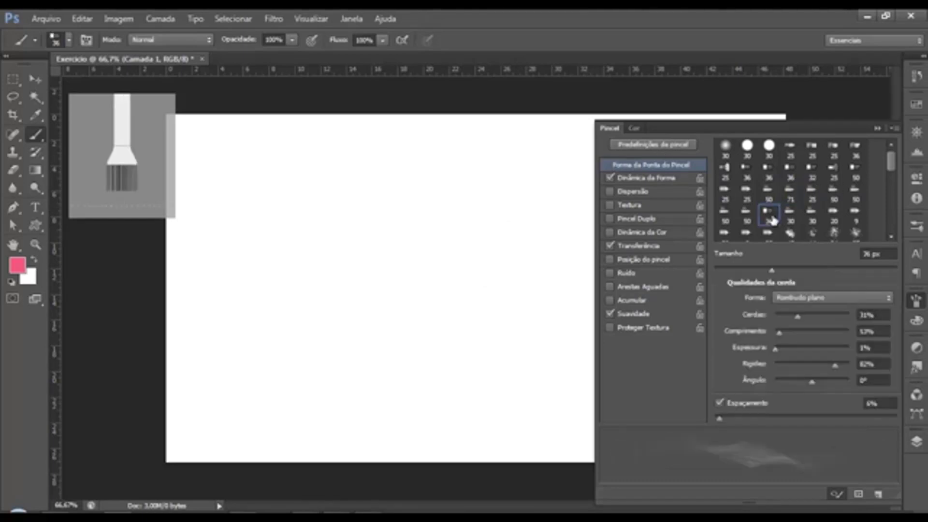
pyautogui.moveTo(326, 307)
pyautogui.mouseDown()
pyautogui.moveTo(494, 300)
pyautogui.moveTo(288, 197)
pyautogui.moveTo(283, 290)
pyautogui.moveTo(303, 346)
pyautogui.mouseUp()
pyautogui.moveTo(330, 394)
pyautogui.mouseDown()
pyautogui.moveTo(449, 340)
pyautogui.moveTo(476, 364)
pyautogui.moveTo(453, 401)
pyautogui.moveTo(520, 369)
pyautogui.mouseUp()
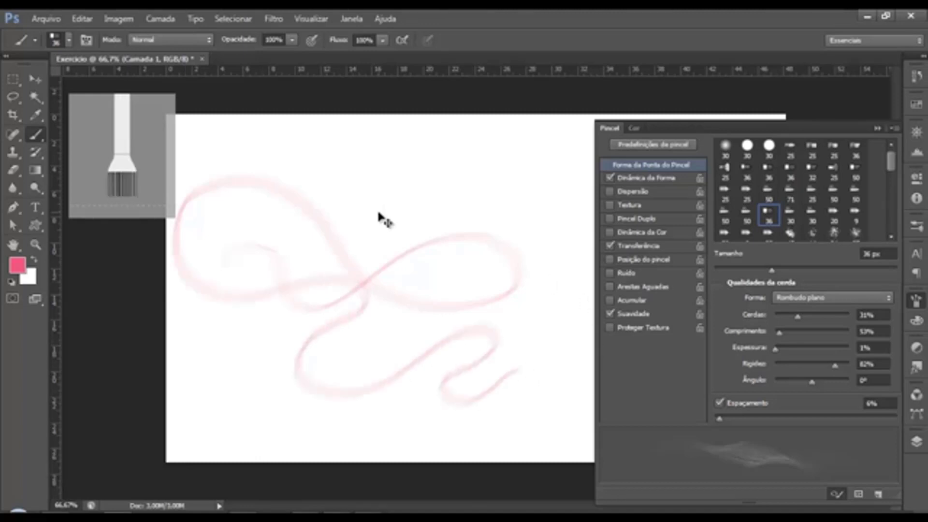
pyautogui.press('Delete')
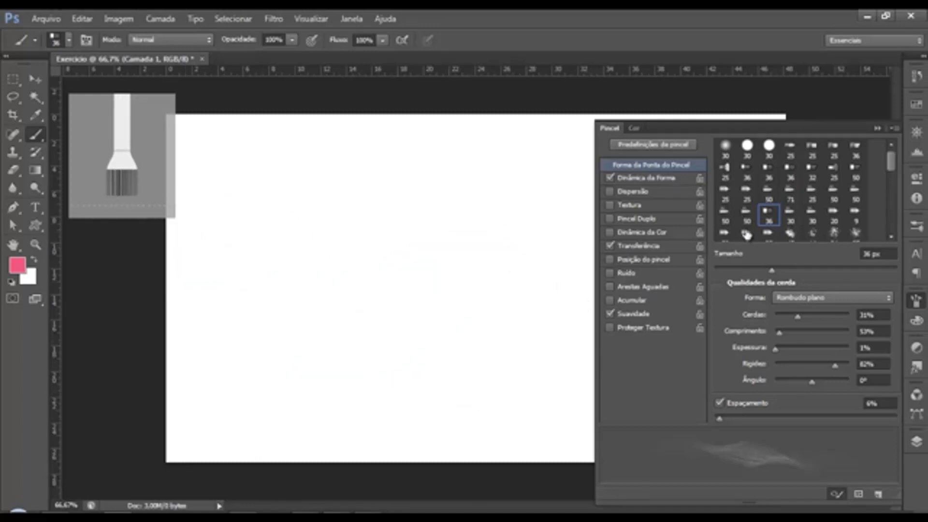
# Test the 9 px erodible point tip (Ponto erodível) with a looping stroke and undo it.
pyautogui.click(747, 234)
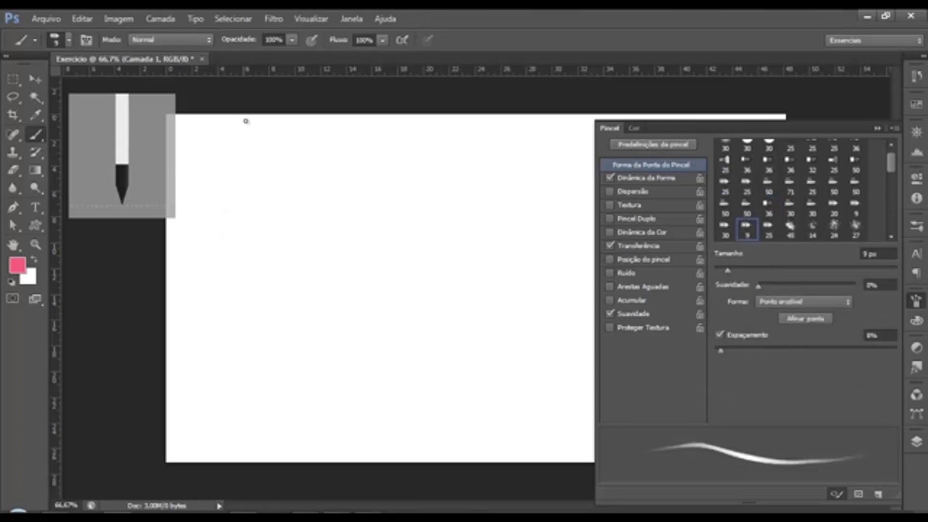
pyautogui.moveTo(266, 227)
pyautogui.mouseDown()
pyautogui.moveTo(386, 242)
pyautogui.moveTo(441, 286)
pyautogui.moveTo(508, 373)
pyautogui.moveTo(406, 405)
pyautogui.moveTo(385, 331)
pyautogui.moveTo(396, 218)
pyautogui.moveTo(425, 228)
pyautogui.mouseUp()
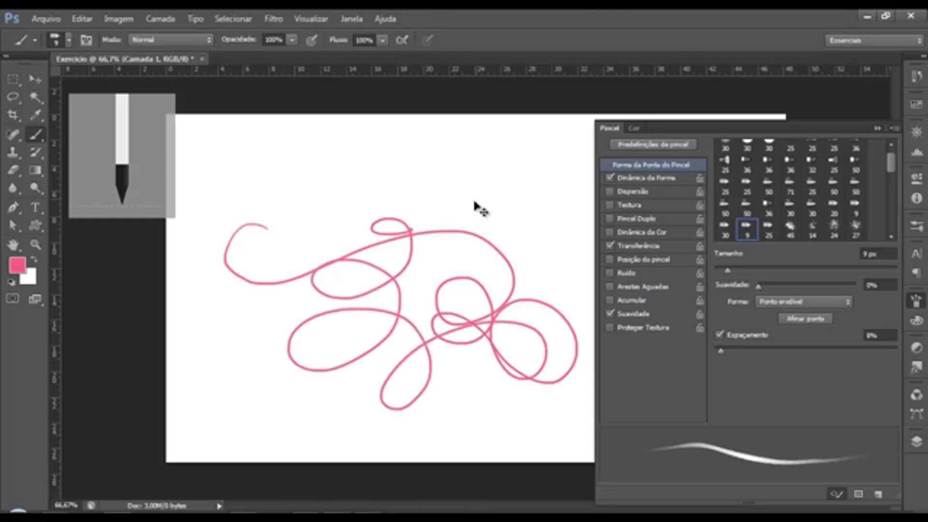
pyautogui.hotkey('ctrl', 'z')
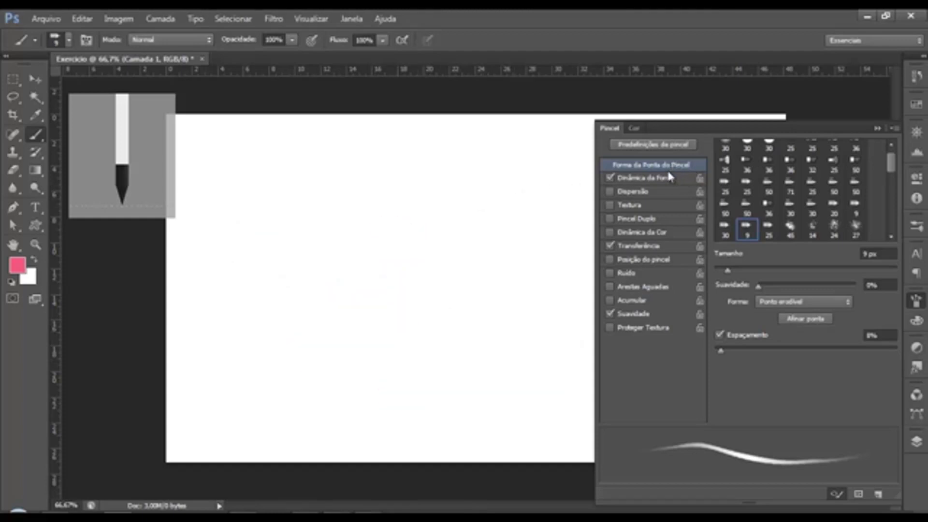
# Test the 32 px flat angle bristle tip (Ângulo plano) with two winding strokes on the canvas and undo both.
pyautogui.moveTo(891, 175); pyautogui.dragTo(888, 155)
pyautogui.click(813, 169)
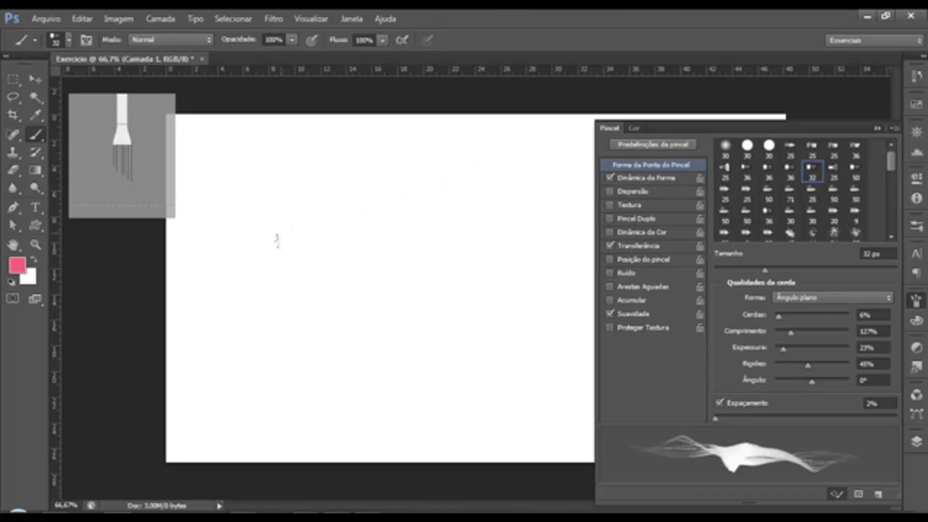
pyautogui.moveTo(277, 242)
pyautogui.mouseDown()
pyautogui.moveTo(349, 190)
pyautogui.moveTo(416, 163)
pyautogui.moveTo(423, 209)
pyautogui.moveTo(365, 265)
pyautogui.moveTo(350, 327)
pyautogui.moveTo(395, 333)
pyautogui.moveTo(461, 273)
pyautogui.moveTo(481, 292)
pyautogui.moveTo(440, 340)
pyautogui.moveTo(449, 363)
pyautogui.mouseUp()
pyautogui.moveTo(213, 179)
pyautogui.mouseDown()
pyautogui.moveTo(207, 259)
pyautogui.moveTo(334, 331)
pyautogui.moveTo(280, 432)
pyautogui.moveTo(486, 408)
pyautogui.moveTo(512, 335)
pyautogui.mouseUp()
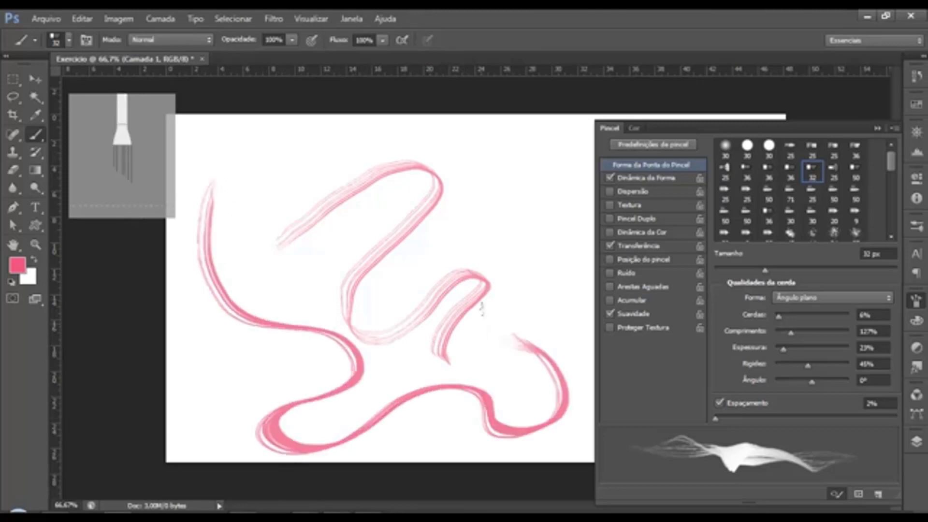
pyautogui.hotkey('ctrl', 'z')
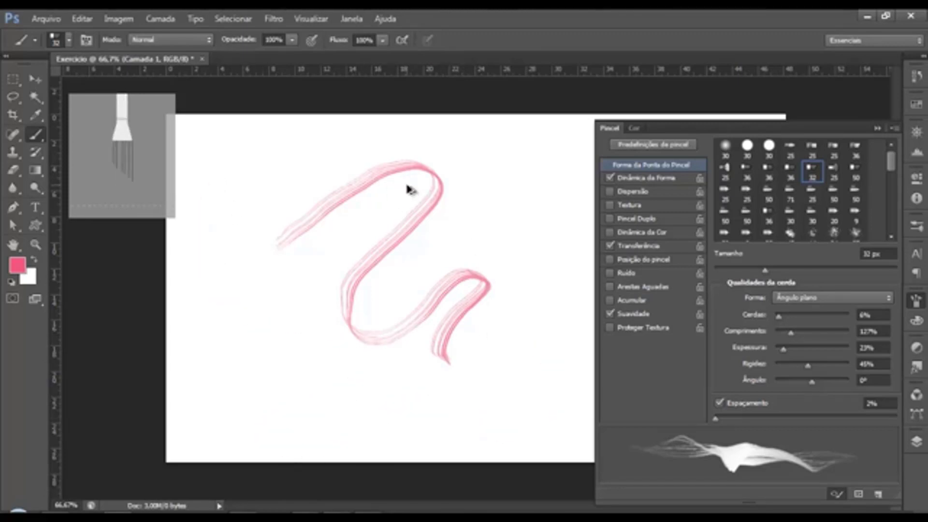
pyautogui.hotkey('ctrl', 'alt', 'z')
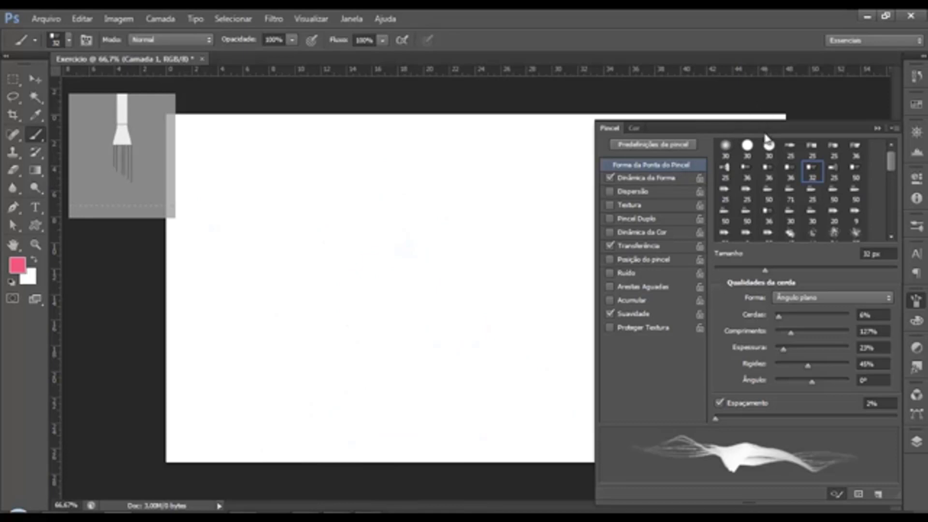
# Try the 25 px rounded fan and 36 px flat bristle tips, and choose the 30 px hard round tip.
pyautogui.click(724, 169)
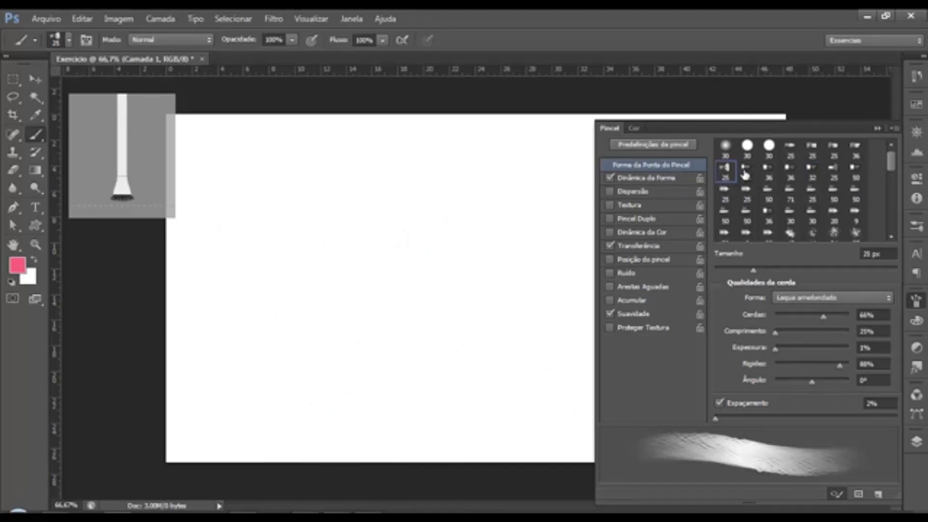
pyautogui.click(745, 171)
pyautogui.click(769, 173)
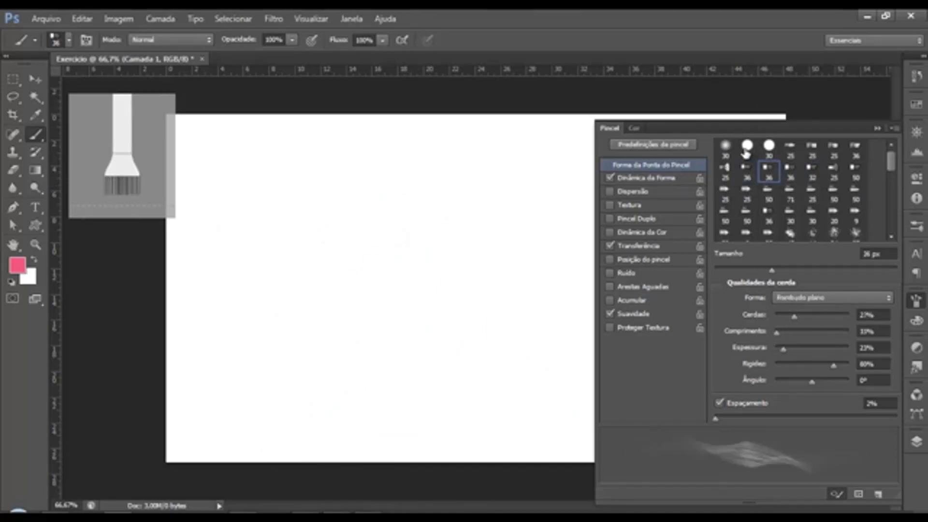
pyautogui.click(746, 153)
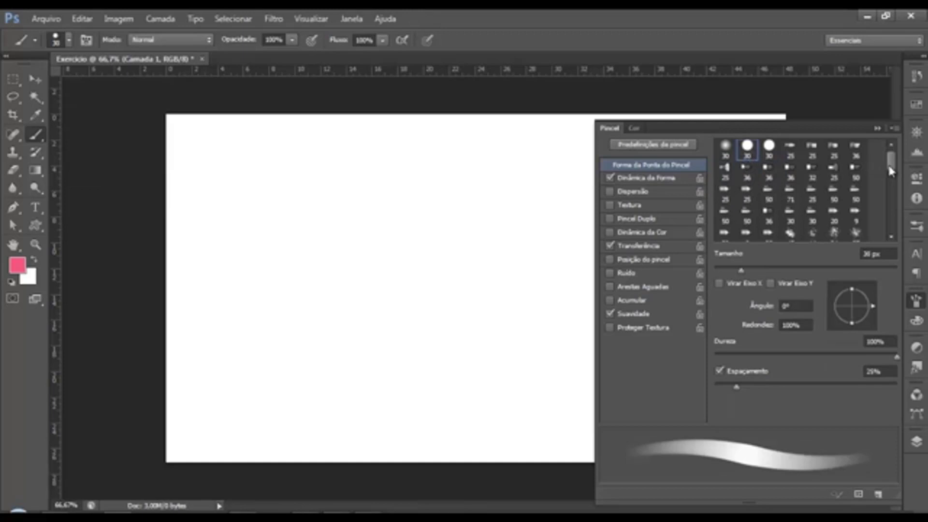
# Look through the remaining brush tips, the brush panel's options, and the loadable brush sets offered by the brush preset picker.
pyautogui.moveTo(892, 170); pyautogui.dragTo(892, 188)
pyautogui.click(894, 129)
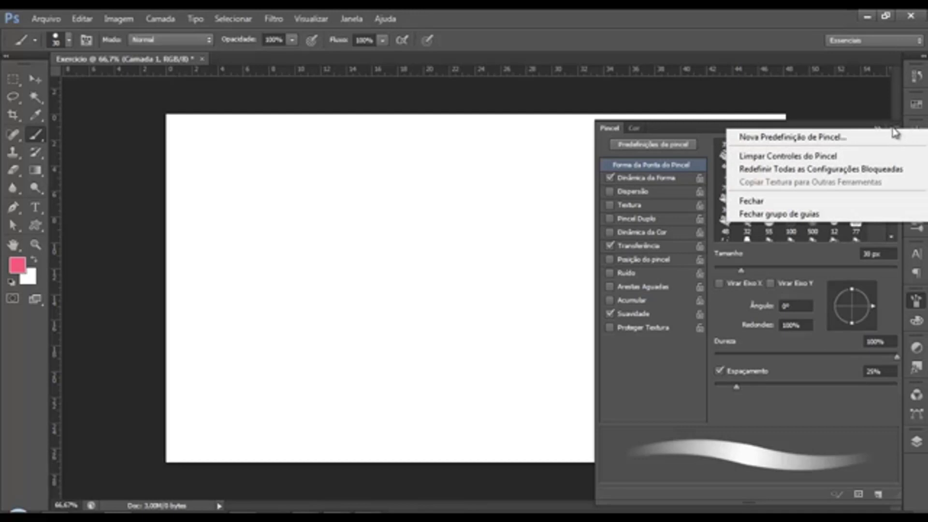
pyautogui.click(876, 238)
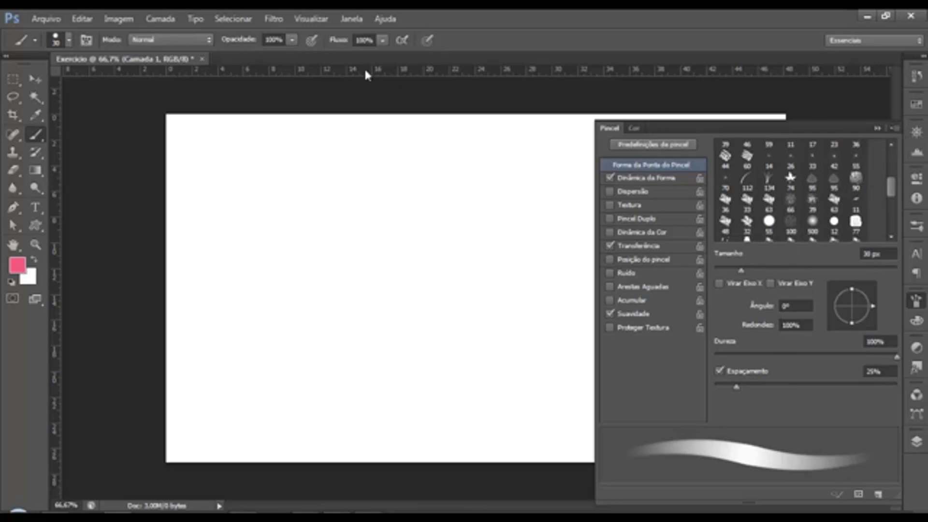
pyautogui.click(70, 41)
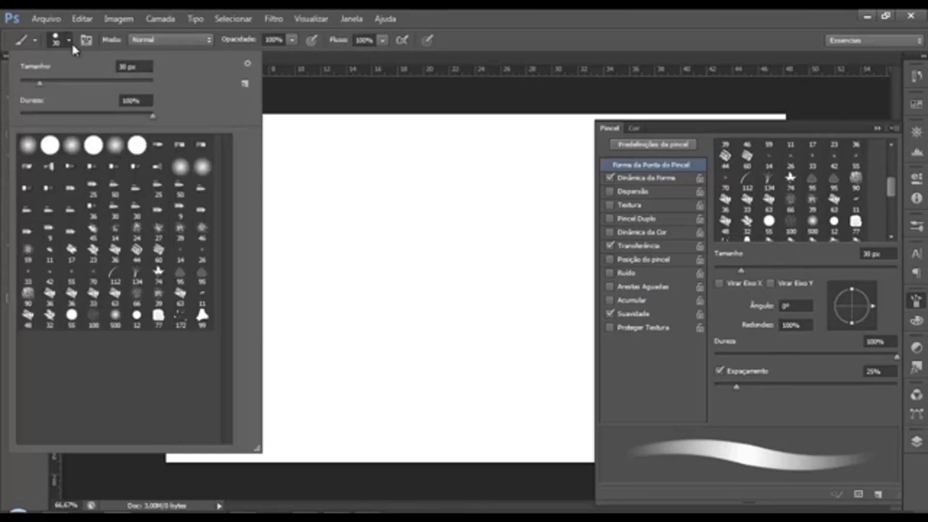
pyautogui.click(248, 63)
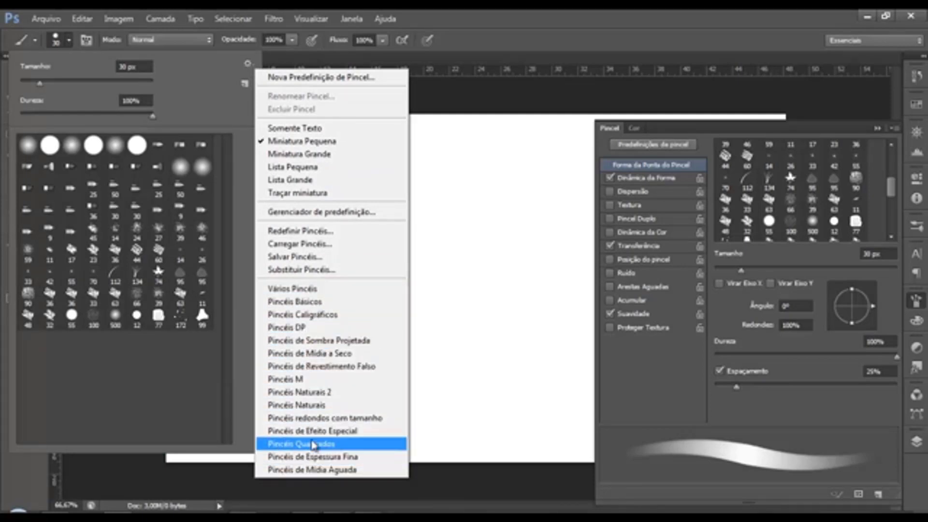
pyautogui.click(248, 64)
pyautogui.click(65, 39)
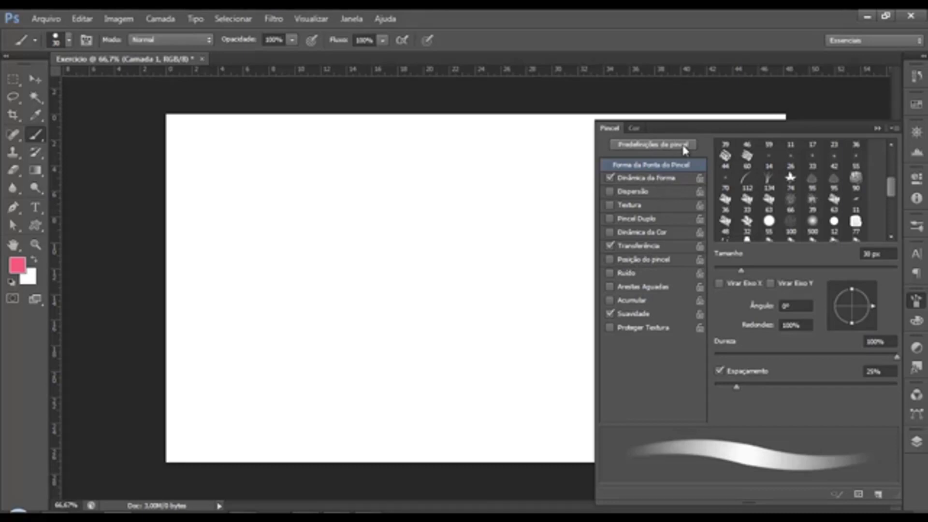
# In the Shape Dynamics settings (Dinâmica da Forma), set the minimum diameter to 0% and keep pen pressure as the size control.
pyautogui.click(645, 178)
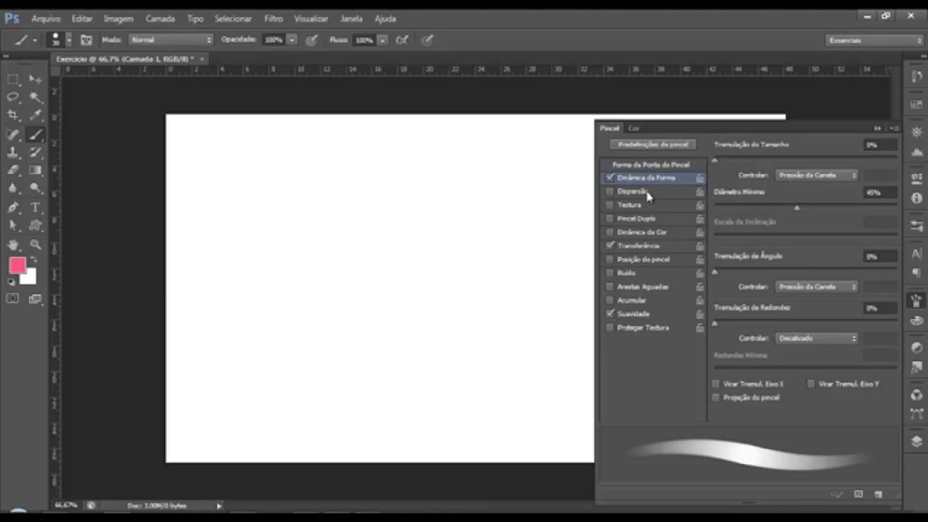
pyautogui.moveTo(718, 162)
pyautogui.mouseDown()
pyautogui.moveTo(822, 166)
pyautogui.moveTo(715, 163)
pyautogui.mouseUp()
pyautogui.moveTo(798, 211)
pyautogui.mouseDown()
pyautogui.moveTo(839, 205)
pyautogui.moveTo(710, 207)
pyautogui.mouseUp()
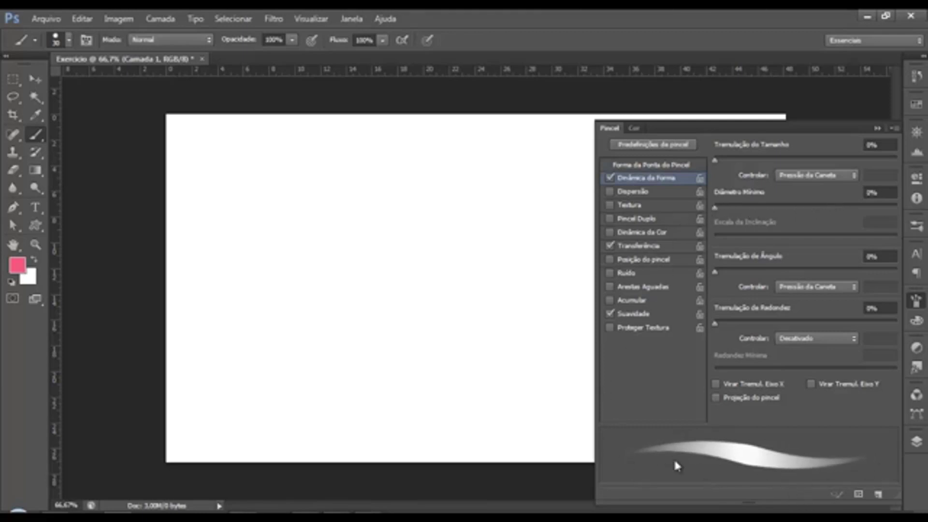
pyautogui.click(822, 178)
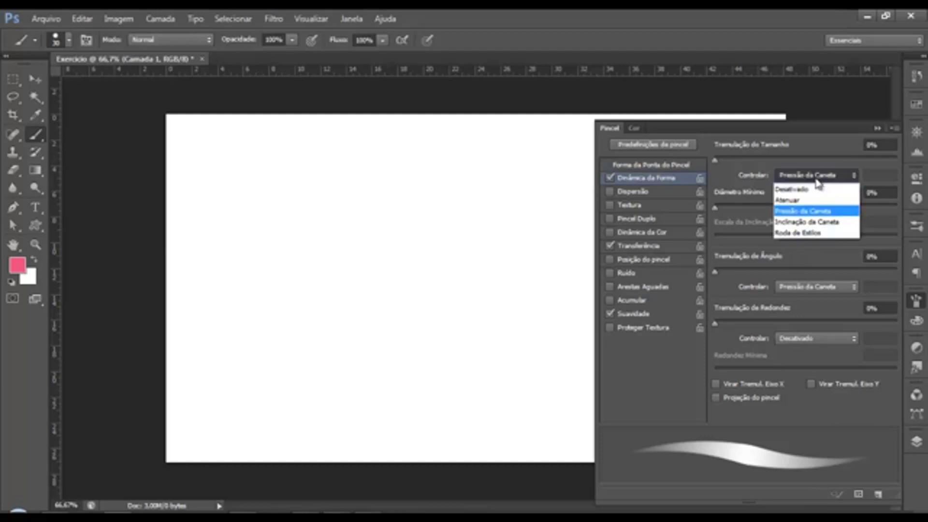
pyautogui.click(811, 213)
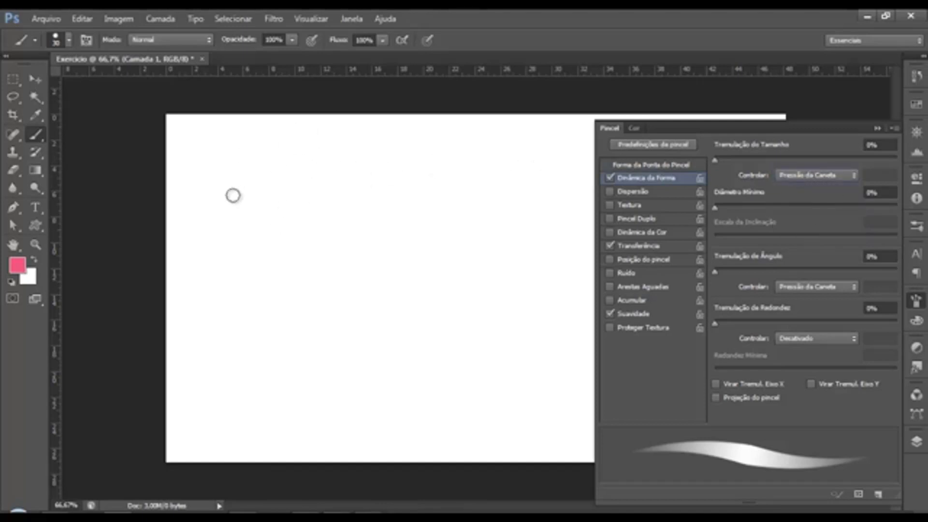
# Test the pen pressure response with thin light strokes and a thick spiral stroke, and undo them all.
pyautogui.moveTo(236, 203)
pyautogui.mouseDown()
pyautogui.moveTo(275, 202)
pyautogui.moveTo(305, 228)
pyautogui.moveTo(311, 260)
pyautogui.moveTo(362, 319)
pyautogui.moveTo(384, 323)
pyautogui.mouseUp()
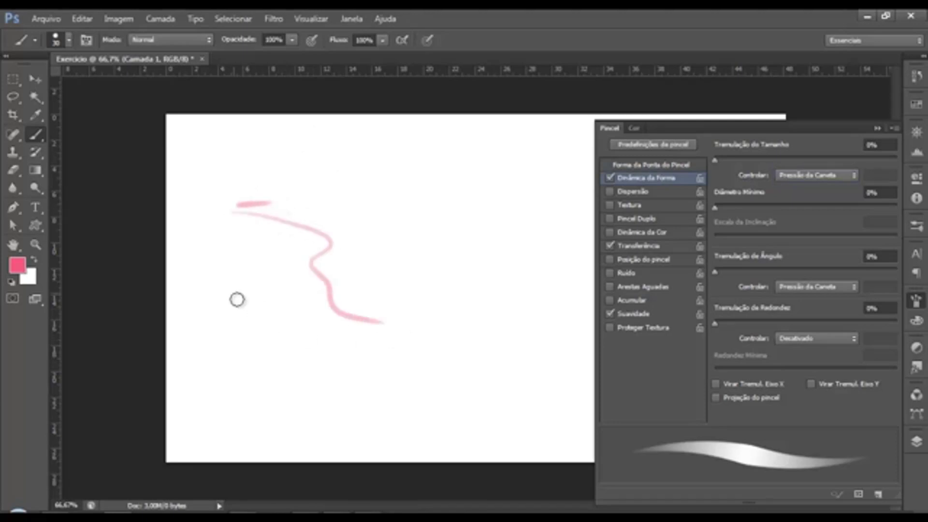
pyautogui.moveTo(237, 300)
pyautogui.mouseDown()
pyautogui.moveTo(341, 369)
pyautogui.moveTo(462, 419)
pyautogui.moveTo(555, 324)
pyautogui.moveTo(416, 260)
pyautogui.moveTo(483, 282)
pyautogui.moveTo(465, 293)
pyautogui.mouseUp()
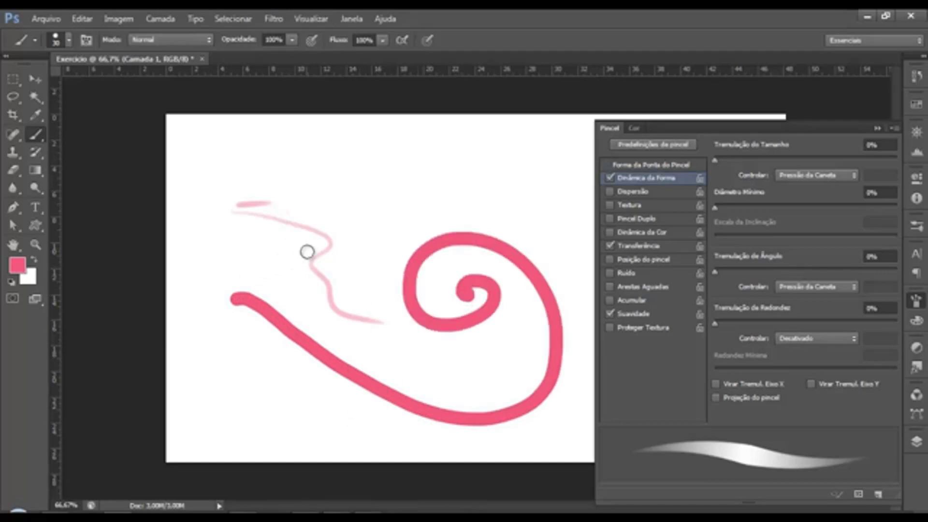
pyautogui.hotkey('ctrl', 'z')
pyautogui.hotkey('ctrl', 'alt', 'z')
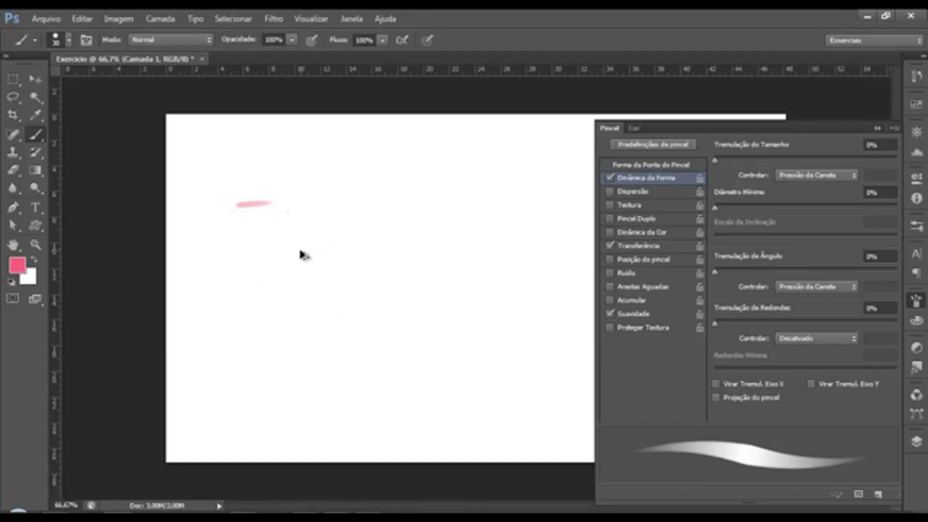
pyautogui.hotkey('ctrl', 'alt', 'z')
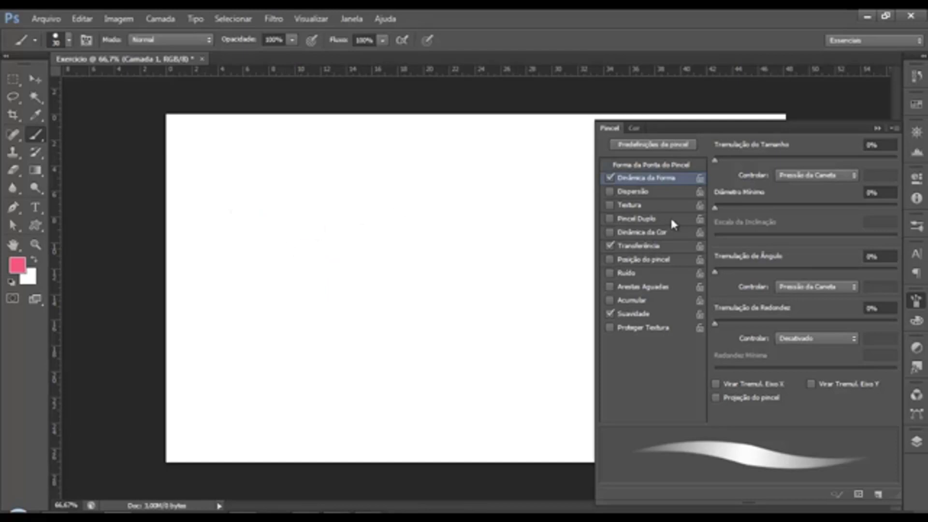
# Try a higher angle jitter with a test stroke, undo it, reset the jitter to 0% and check the angle control options.
pyautogui.moveTo(717, 272); pyautogui.dragTo(784, 275)
pyautogui.moveTo(396, 257)
pyautogui.mouseDown()
pyautogui.moveTo(458, 224)
pyautogui.moveTo(496, 274)
pyautogui.moveTo(445, 356)
pyautogui.moveTo(498, 391)
pyautogui.moveTo(531, 379)
pyautogui.mouseUp()
pyautogui.hotkey('ctrl', 'z')
pyautogui.moveTo(777, 273); pyautogui.dragTo(691, 270)
pyautogui.click(811, 287)
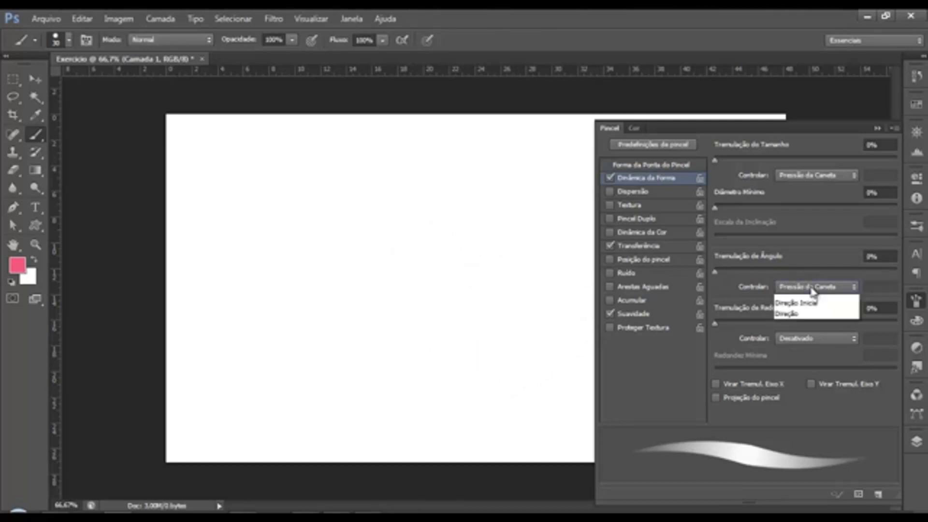
pyautogui.click(742, 314)
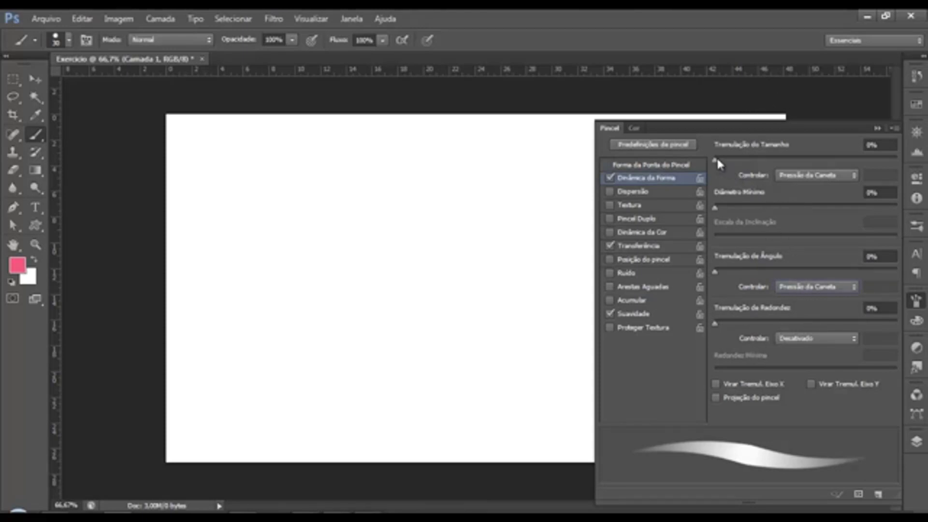
# Try a size jitter of 33% with two scribbled strokes on the canvas and undo both strokes.
pyautogui.moveTo(715, 159); pyautogui.dragTo(775, 160)
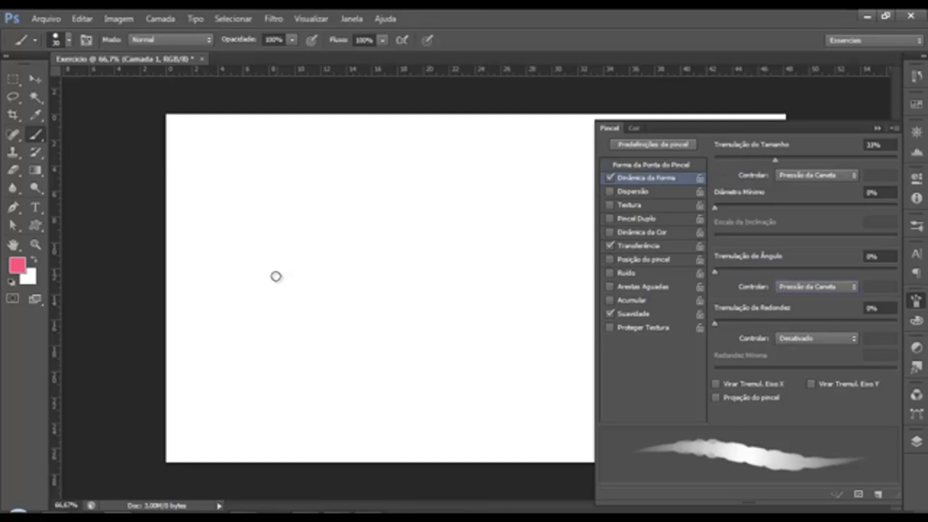
pyautogui.moveTo(275, 277)
pyautogui.mouseDown()
pyautogui.moveTo(301, 271)
pyautogui.moveTo(345, 314)
pyautogui.moveTo(437, 326)
pyautogui.mouseUp()
pyautogui.moveTo(415, 235)
pyautogui.mouseDown()
pyautogui.moveTo(414, 257)
pyautogui.moveTo(440, 290)
pyautogui.mouseUp()
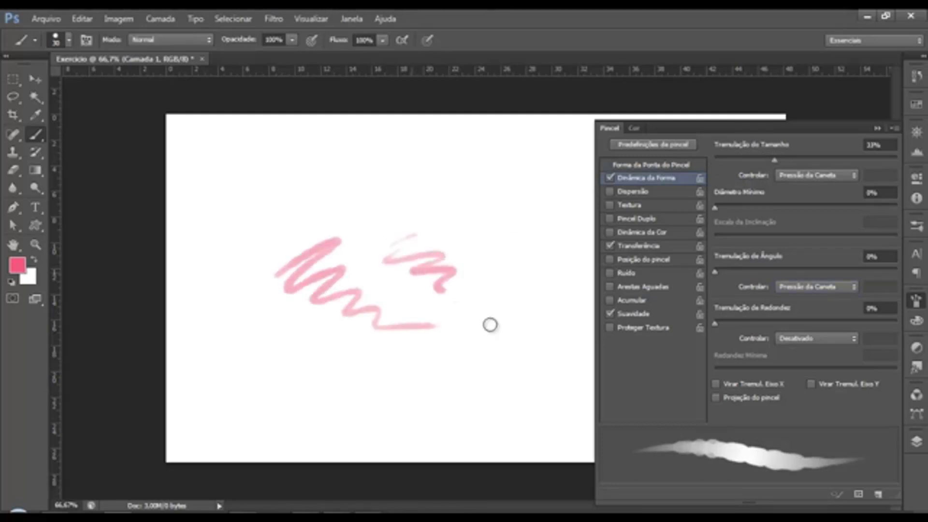
pyautogui.hotkey('ctrl', 'z')
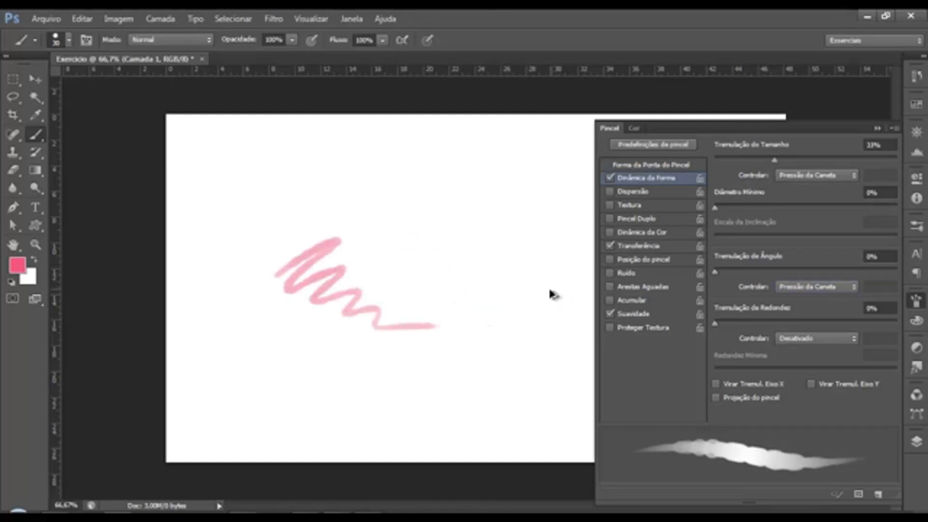
pyautogui.hotkey('ctrl', 'alt', 'z')
# Reset the size jitter to 0%, paint a zigzag stroke for comparison and undo it.
pyautogui.moveTo(771, 160); pyautogui.dragTo(704, 160)
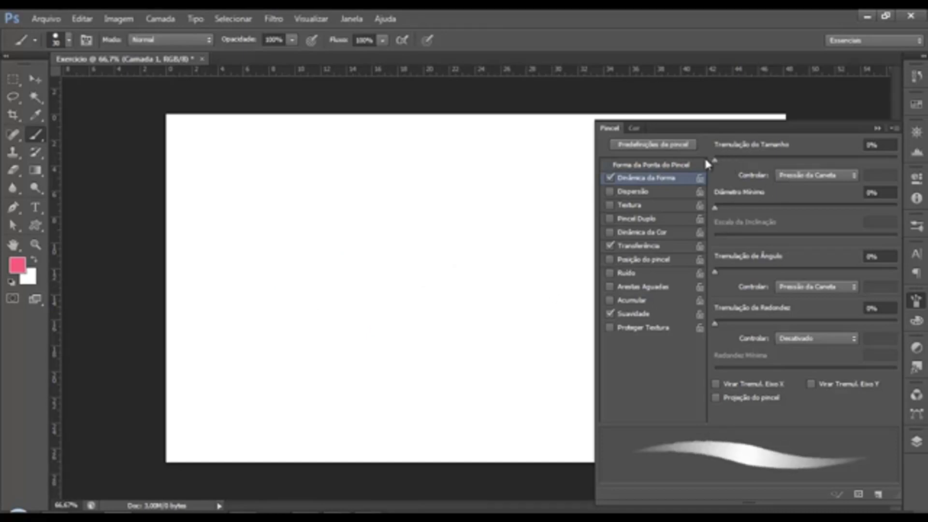
pyautogui.moveTo(242, 225); pyautogui.dragTo(395, 293)
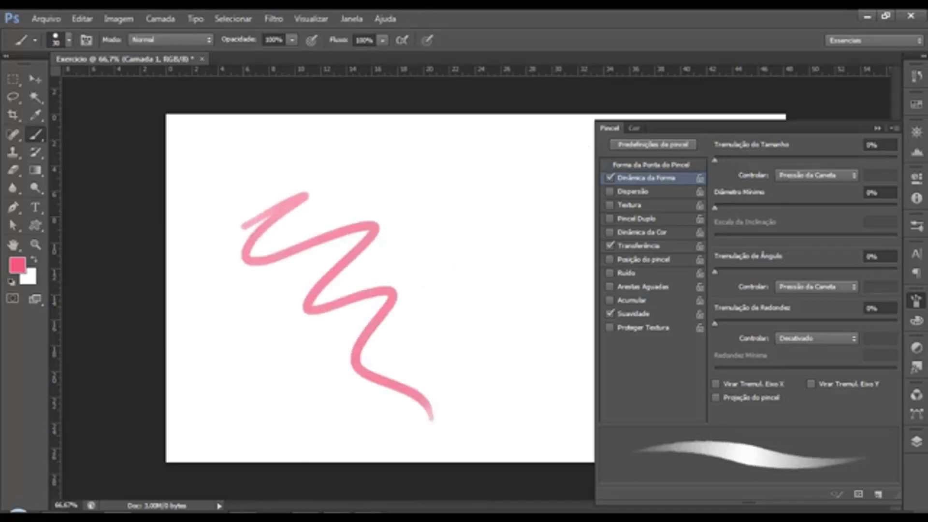
pyautogui.hotkey('ctrl', 'z')
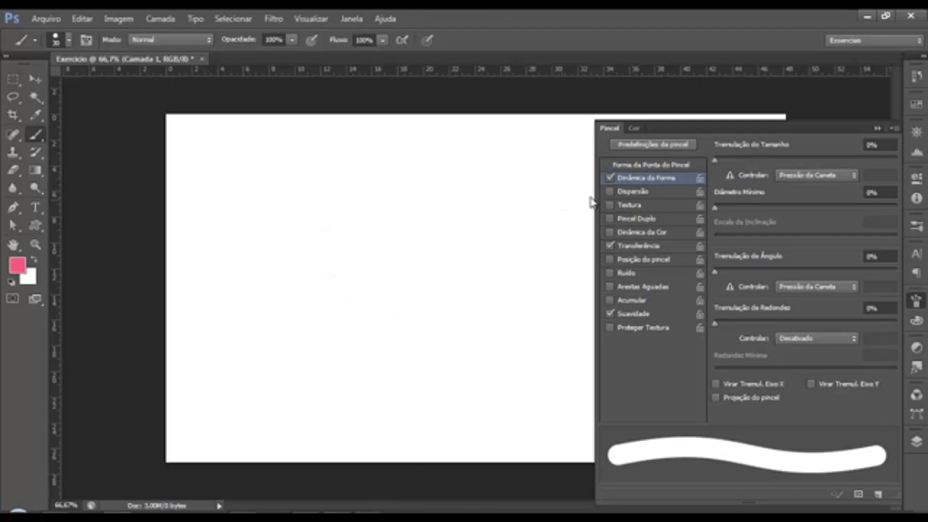
# Enable Scattering (Dispersão) for the brush and paint three strokes of scattered dots across the canvas.
pyautogui.click(644, 192)
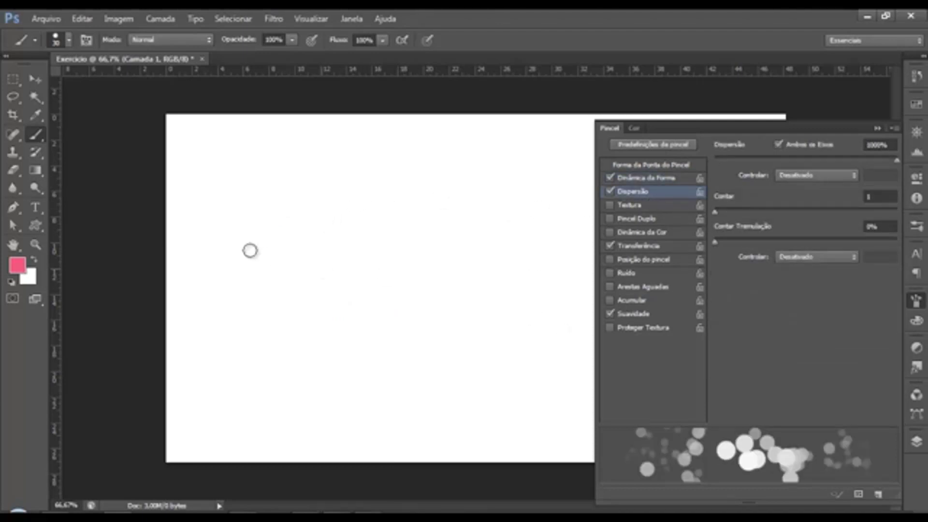
pyautogui.moveTo(223, 201)
pyautogui.mouseDown()
pyautogui.moveTo(271, 235)
pyautogui.moveTo(326, 220)
pyautogui.moveTo(397, 243)
pyautogui.moveTo(418, 289)
pyautogui.moveTo(500, 310)
pyautogui.moveTo(558, 299)
pyautogui.moveTo(592, 306)
pyautogui.moveTo(575, 285)
pyautogui.mouseUp()
pyautogui.moveTo(446, 207)
pyautogui.mouseDown()
pyautogui.moveTo(471, 221)
pyautogui.moveTo(494, 234)
pyautogui.mouseUp()
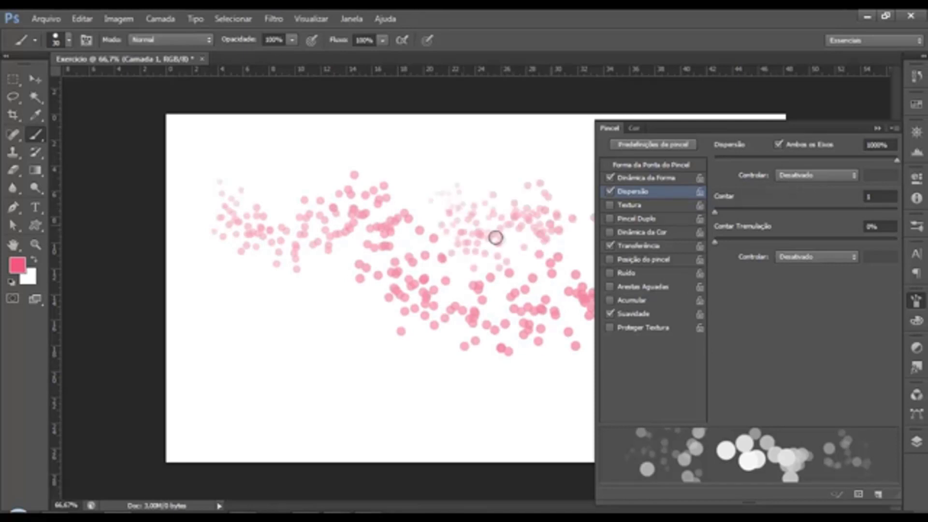
pyautogui.moveTo(268, 304)
pyautogui.mouseDown()
pyautogui.moveTo(300, 364)
pyautogui.moveTo(405, 337)
pyautogui.moveTo(528, 392)
pyautogui.moveTo(582, 367)
pyautogui.mouseUp()
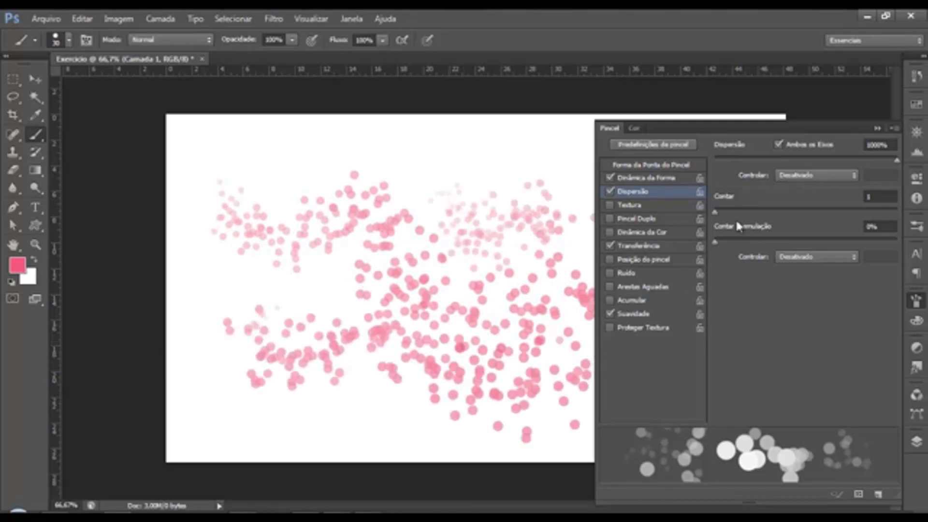
# Set the scattering count (Contar) to 9 and paint dense scattered dots in a large arc over the canvas.
pyautogui.moveTo(715, 211); pyautogui.dragTo(816, 212)
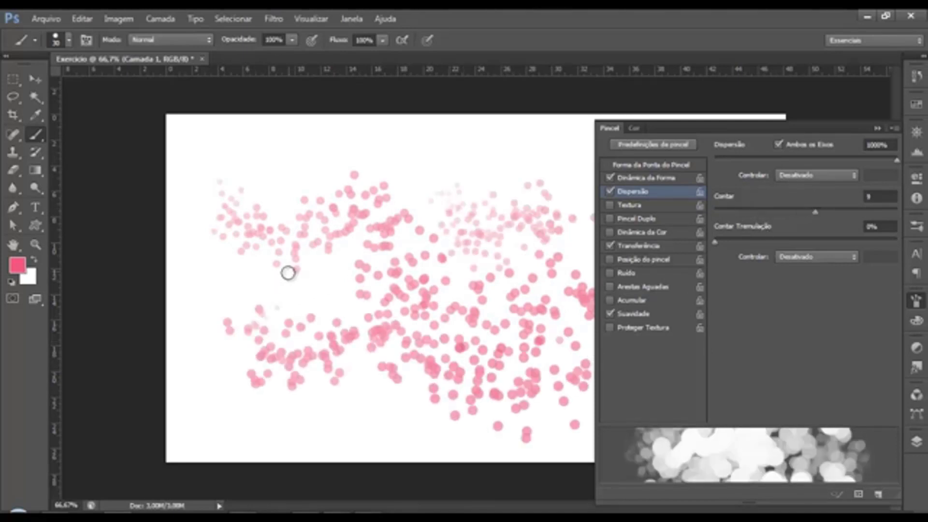
pyautogui.moveTo(288, 272)
pyautogui.mouseDown()
pyautogui.moveTo(337, 335)
pyautogui.moveTo(448, 356)
pyautogui.moveTo(516, 240)
pyautogui.moveTo(279, 211)
pyautogui.moveTo(559, 389)
pyautogui.moveTo(527, 377)
pyautogui.moveTo(512, 343)
pyautogui.moveTo(551, 358)
pyautogui.moveTo(580, 295)
pyautogui.mouseUp()
pyautogui.moveTo(603, 255)
pyautogui.mouseDown()
pyautogui.moveTo(578, 267)
pyautogui.moveTo(554, 255)
pyautogui.moveTo(582, 250)
pyautogui.mouseUp()
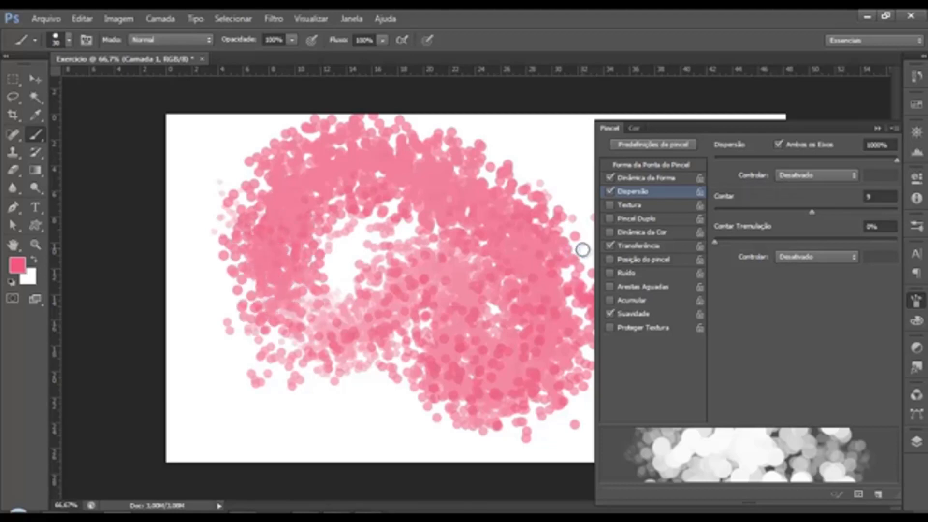
# Set the scattering count to 1 and the count jitter to 54%, and paint scattered dots over the canvas's lower left area.
pyautogui.moveTo(813, 216); pyautogui.dragTo(700, 211)
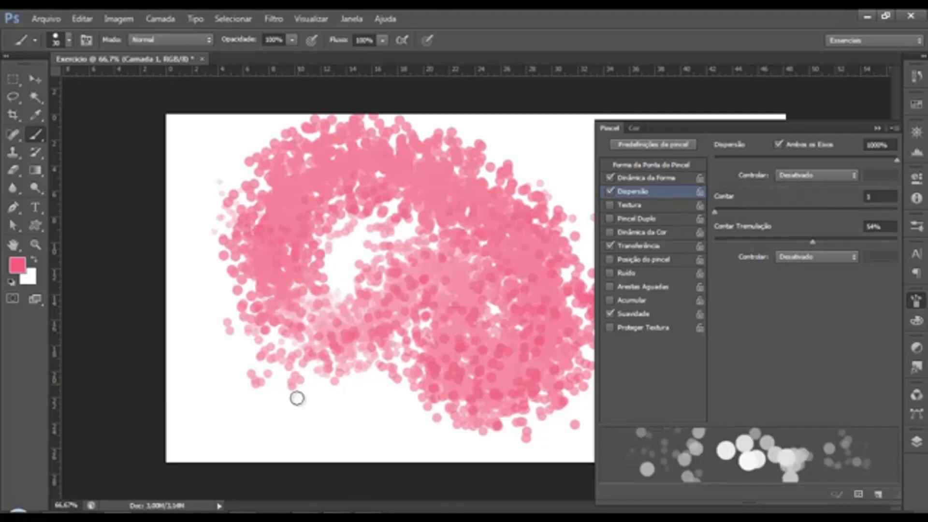
pyautogui.moveTo(296, 395)
pyautogui.mouseDown()
pyautogui.moveTo(457, 428)
pyautogui.moveTo(547, 353)
pyautogui.moveTo(482, 234)
pyautogui.moveTo(330, 262)
pyautogui.moveTo(204, 313)
pyautogui.moveTo(180, 382)
pyautogui.moveTo(224, 429)
pyautogui.mouseUp()
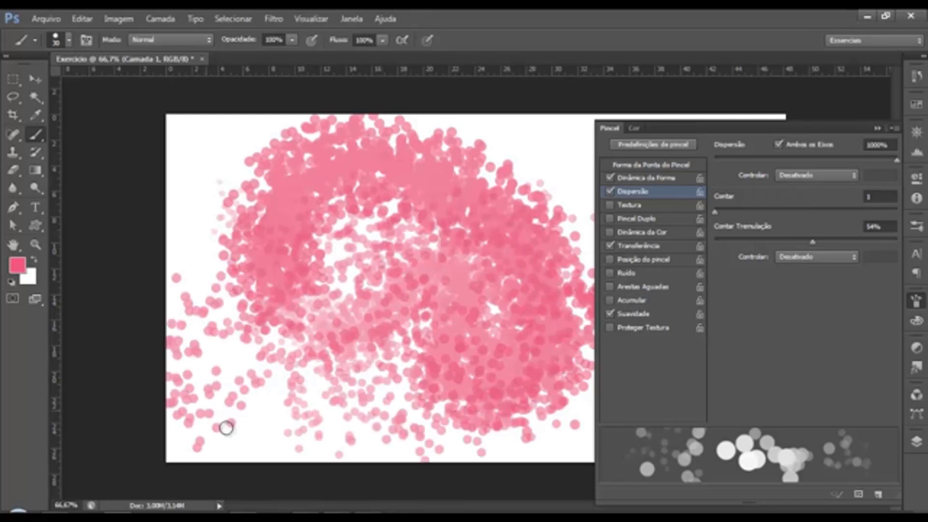
# Replace the brush's Scattering (Dispersão) with Texture (Textura) and undo all the scattered dot strokes on the canvas.
pyautogui.click(609, 191)
pyautogui.click(628, 205)
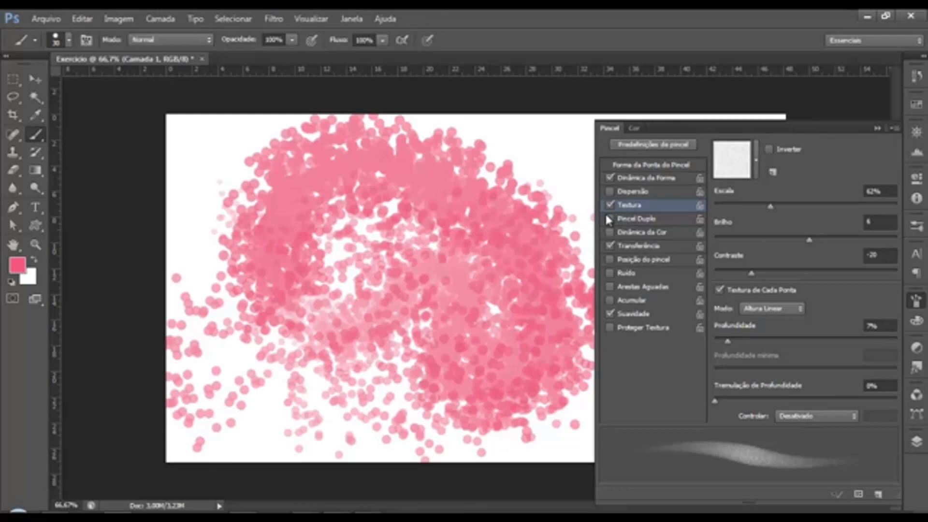
pyautogui.hotkey('ctrl', 'alt', 'z')
pyautogui.hotkey('ctrl', 'alt', 'z')
pyautogui.hotkey('ctrl', 'alt', 'z')
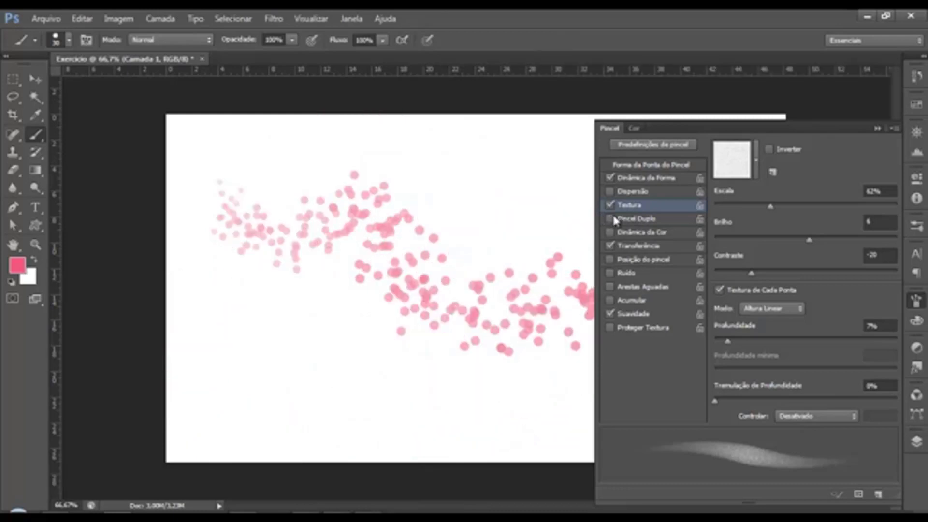
pyautogui.hotkey('ctrl', 'alt', 'z')
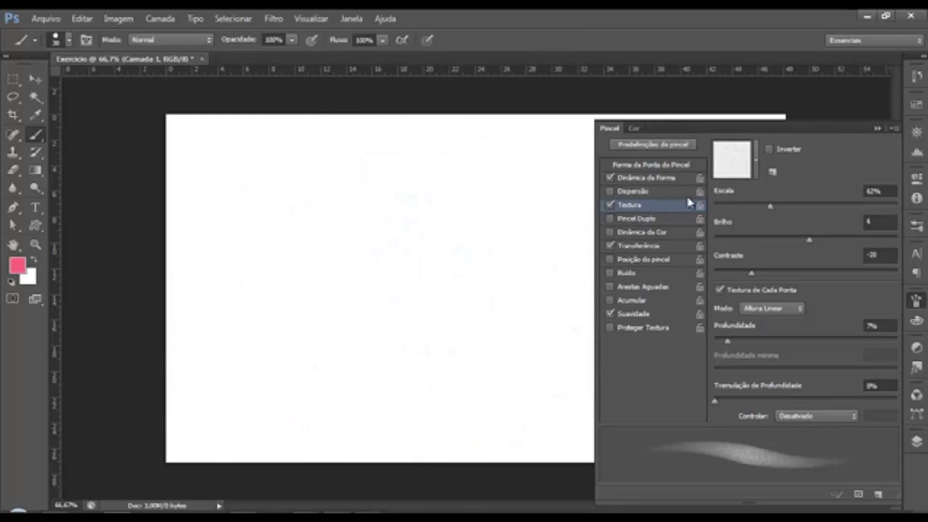
# Choose the golden-brown grainy pattern as the brush texture, paint looping test strokes and undo them.
pyautogui.click(756, 159)
pyautogui.click(710, 205)
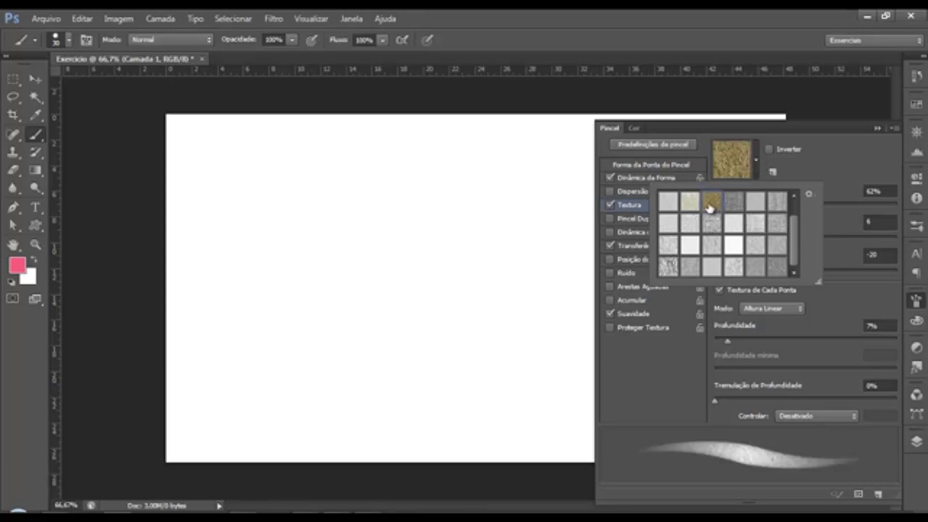
pyautogui.click(319, 257)
pyautogui.moveTo(314, 262)
pyautogui.mouseDown()
pyautogui.moveTo(356, 252)
pyautogui.moveTo(356, 276)
pyautogui.moveTo(387, 295)
pyautogui.moveTo(497, 338)
pyautogui.moveTo(501, 230)
pyautogui.moveTo(401, 199)
pyautogui.moveTo(345, 276)
pyautogui.moveTo(350, 377)
pyautogui.moveTo(444, 383)
pyautogui.moveTo(435, 334)
pyautogui.moveTo(256, 223)
pyautogui.moveTo(259, 271)
pyautogui.moveTo(307, 275)
pyautogui.moveTo(403, 221)
pyautogui.moveTo(437, 231)
pyautogui.moveTo(460, 261)
pyautogui.mouseUp()
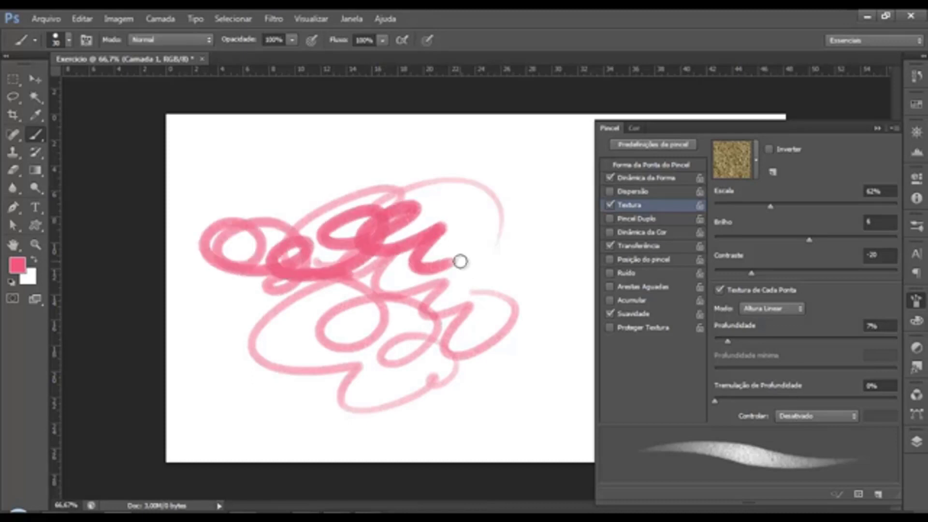
pyautogui.hotkey('ctrl', 'alt', 'z')
pyautogui.hotkey('ctrl', 'alt', 'z')
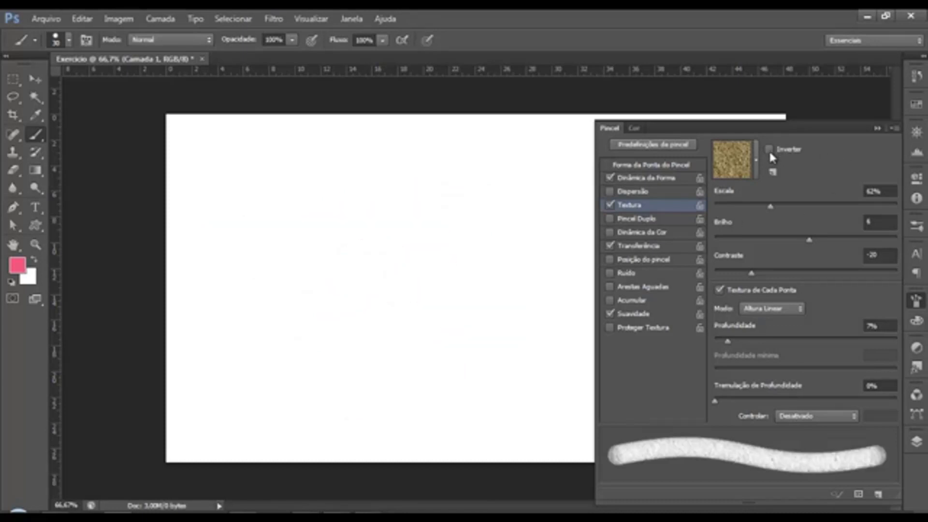
# Set the texture scale to 89%, brightness to 104 and contrast to -14, paint a zigzag test stroke and undo it.
pyautogui.moveTo(772, 207)
pyautogui.mouseDown()
pyautogui.moveTo(804, 203)
pyautogui.moveTo(781, 204)
pyautogui.moveTo(794, 207)
pyautogui.mouseUp()
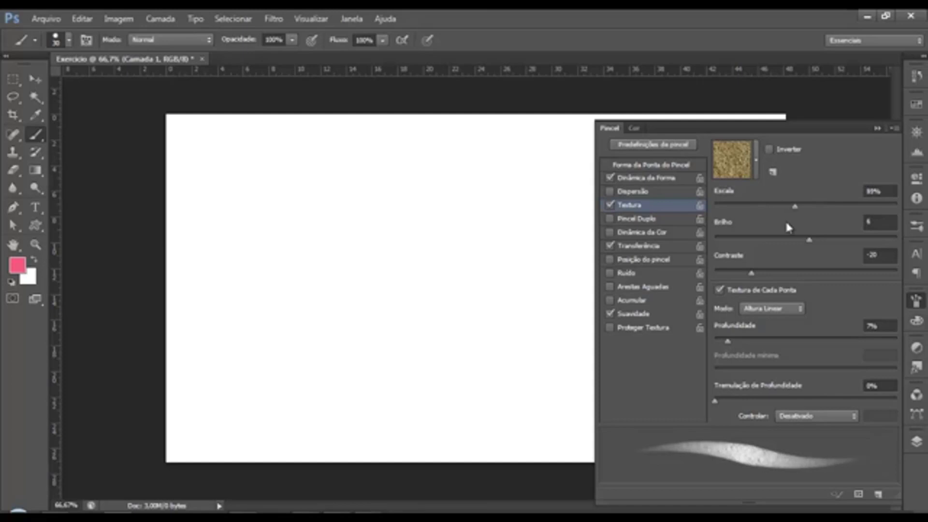
pyautogui.moveTo(809, 239); pyautogui.dragTo(868, 238)
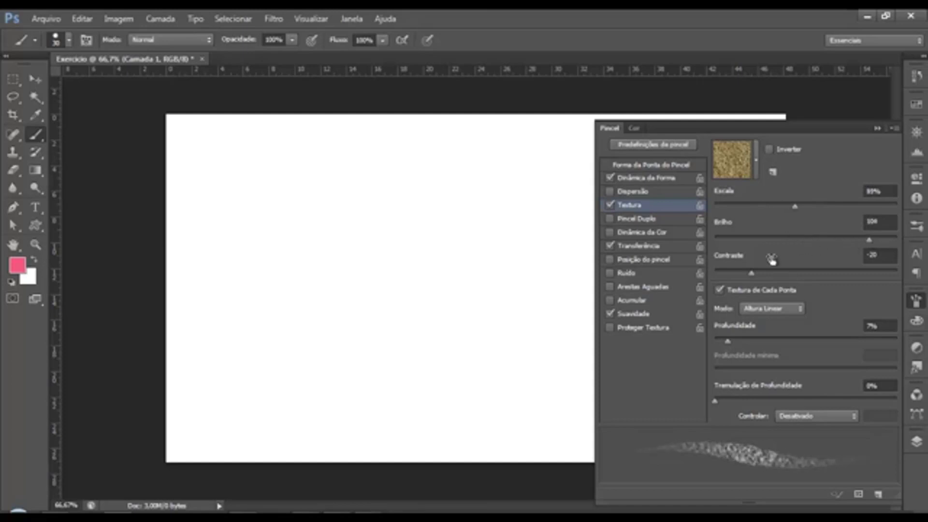
pyautogui.moveTo(751, 273)
pyautogui.mouseDown()
pyautogui.moveTo(816, 265)
pyautogui.moveTo(759, 268)
pyautogui.mouseUp()
pyautogui.moveTo(387, 231)
pyautogui.mouseDown()
pyautogui.moveTo(345, 281)
pyautogui.moveTo(410, 294)
pyautogui.moveTo(457, 317)
pyautogui.moveTo(498, 394)
pyautogui.mouseUp()
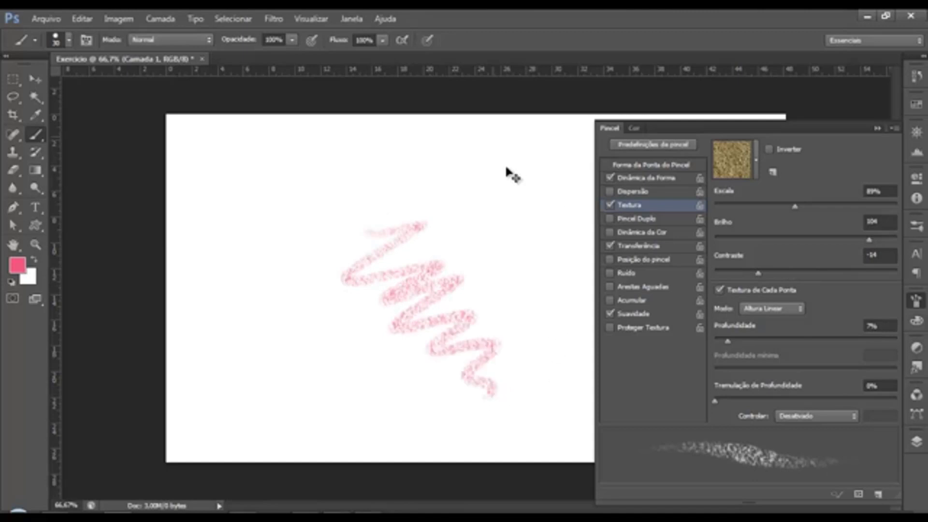
pyautogui.hotkey('ctrl', 'z')
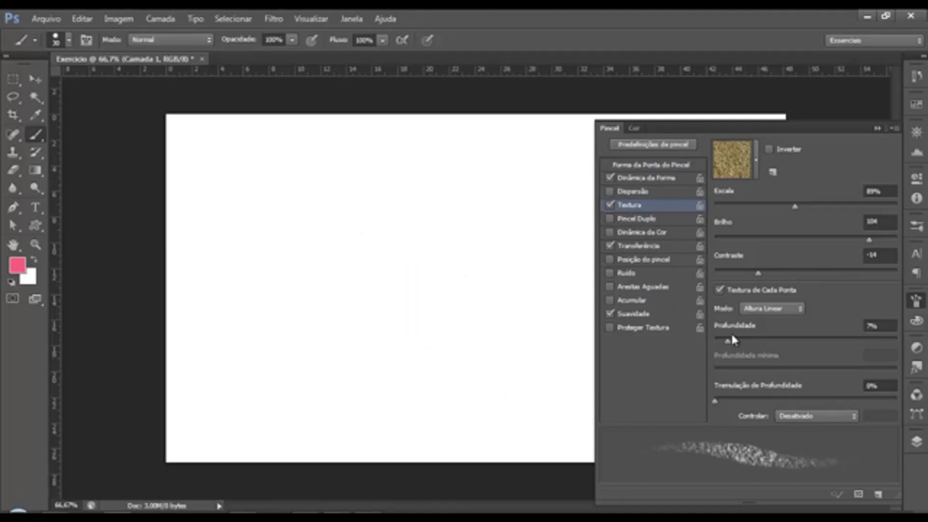
# Set the texture depth to 4%, raise the depth jitter slightly, and turn off Texture for the brush.
pyautogui.moveTo(732, 337)
pyautogui.mouseDown()
pyautogui.moveTo(759, 338)
pyautogui.moveTo(723, 339)
pyautogui.mouseUp()
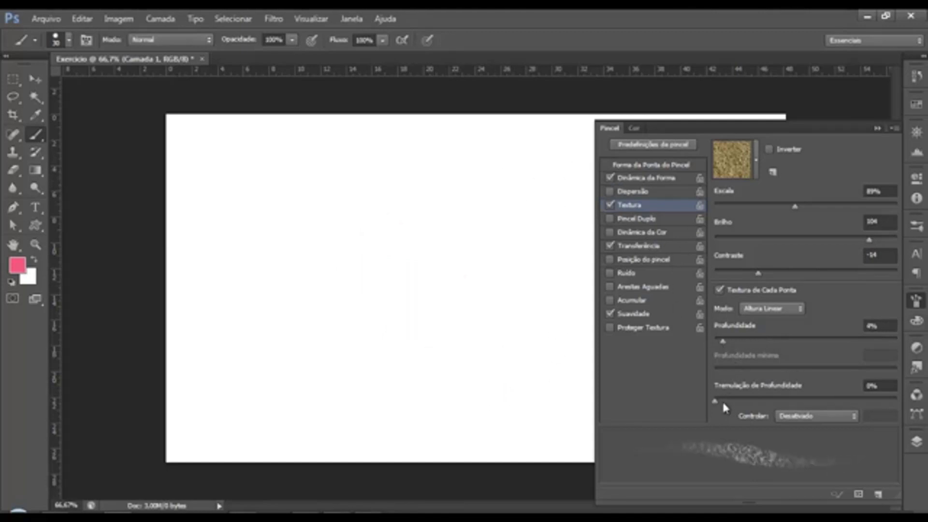
pyautogui.moveTo(723, 402); pyautogui.dragTo(740, 399)
pyautogui.click(610, 205)
# Enable Dual Brush (Pincel Duplo) and try the 45 px tip and the third 30 px round tip as the second brush.
pyautogui.click(640, 219)
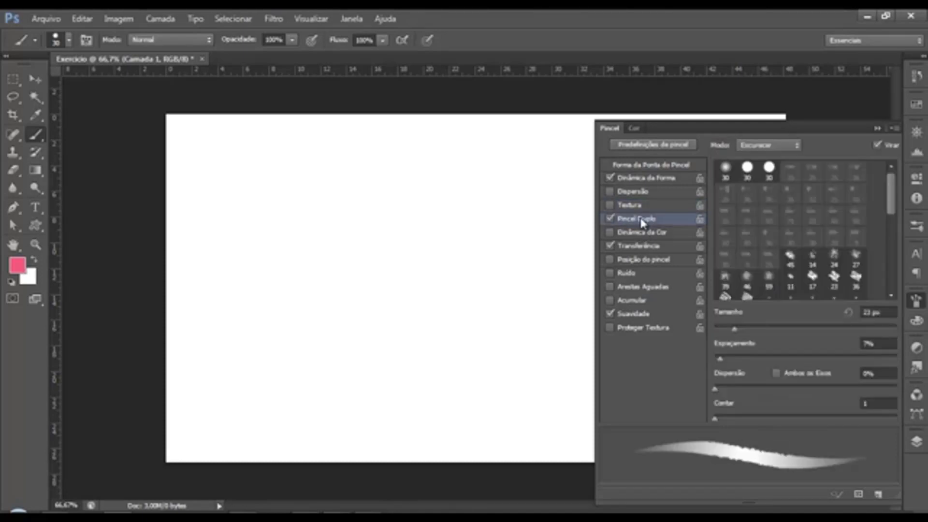
pyautogui.click(789, 258)
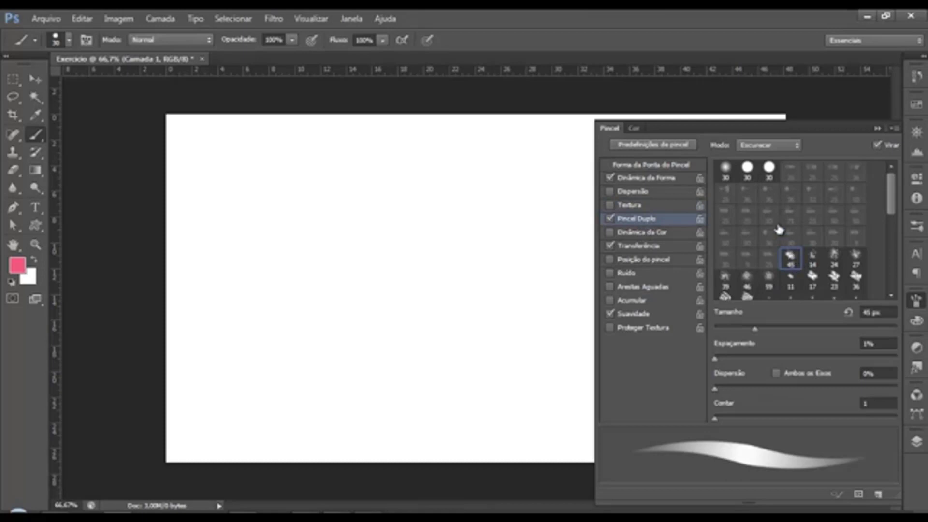
pyautogui.click(769, 169)
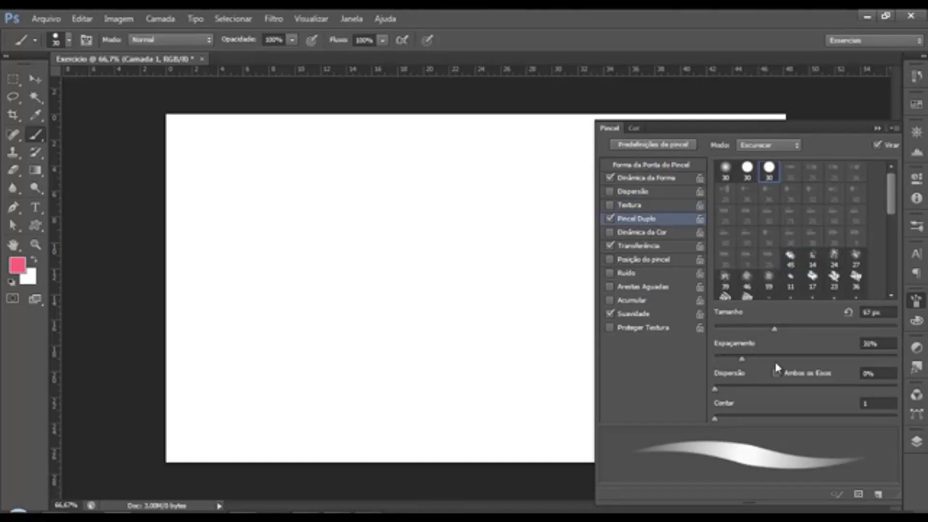
pyautogui.click(611, 219)
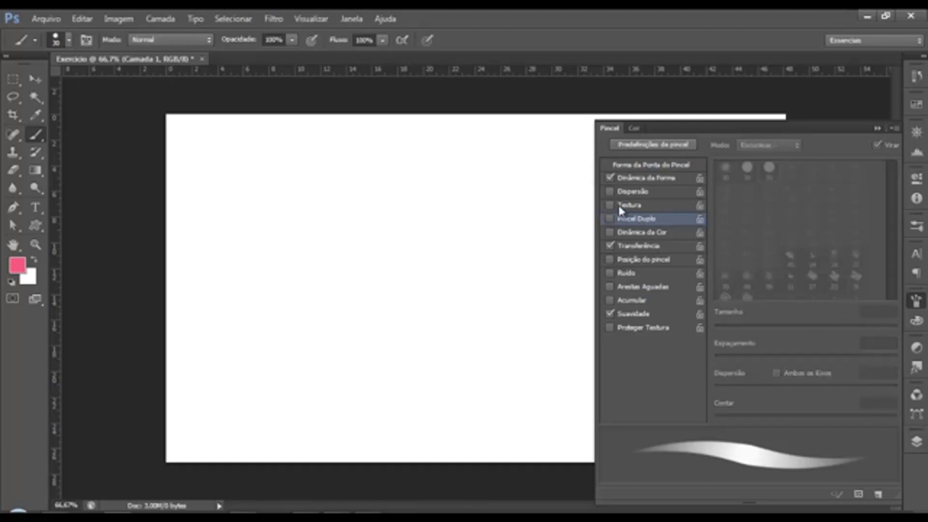
pyautogui.click(627, 220)
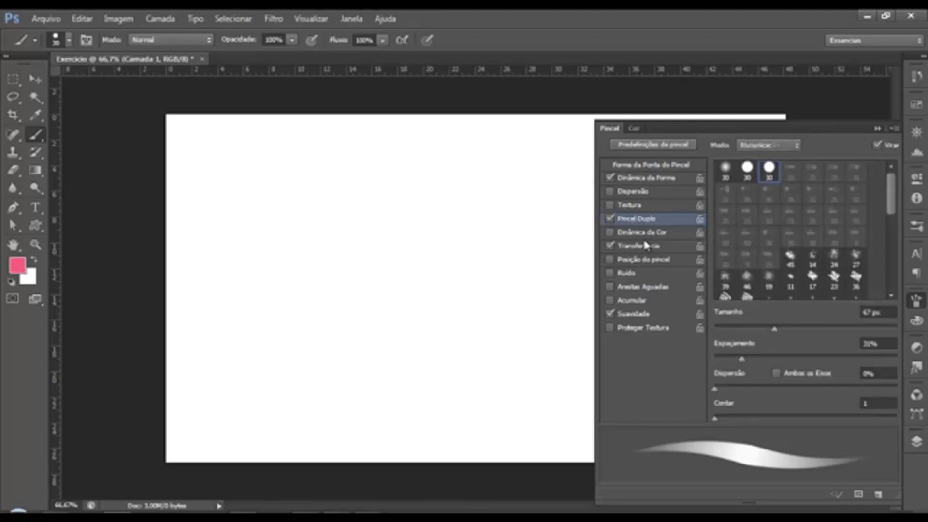
# Choose the 14 px tip as the dual brush and set its size to 21 px.
pyautogui.click(724, 172)
pyautogui.click(747, 279)
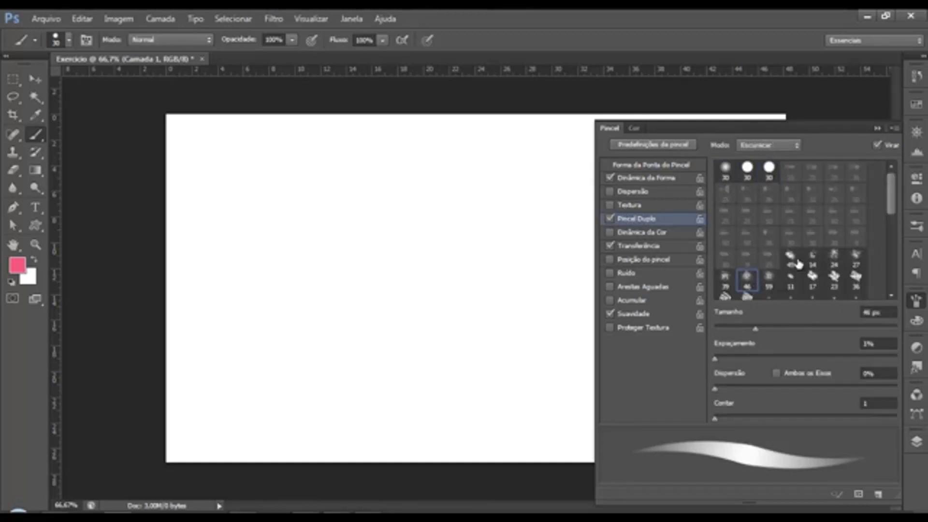
pyautogui.click(812, 257)
pyautogui.moveTo(726, 329)
pyautogui.mouseDown()
pyautogui.moveTo(749, 324)
pyautogui.moveTo(733, 328)
pyautogui.mouseUp()
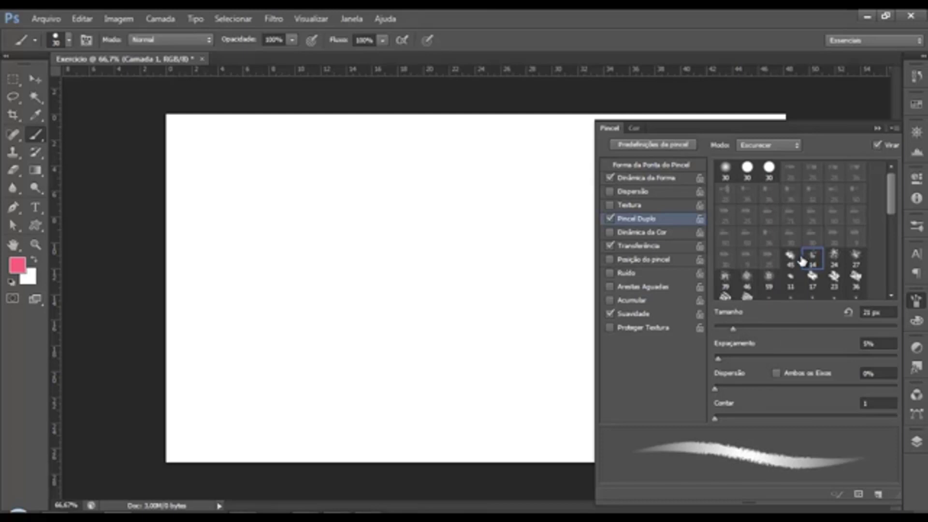
# Paint two curving test strokes with the dual brush across the canvas and undo them.
pyautogui.moveTo(258, 241)
pyautogui.mouseDown()
pyautogui.moveTo(457, 288)
pyautogui.moveTo(458, 245)
pyautogui.mouseUp()
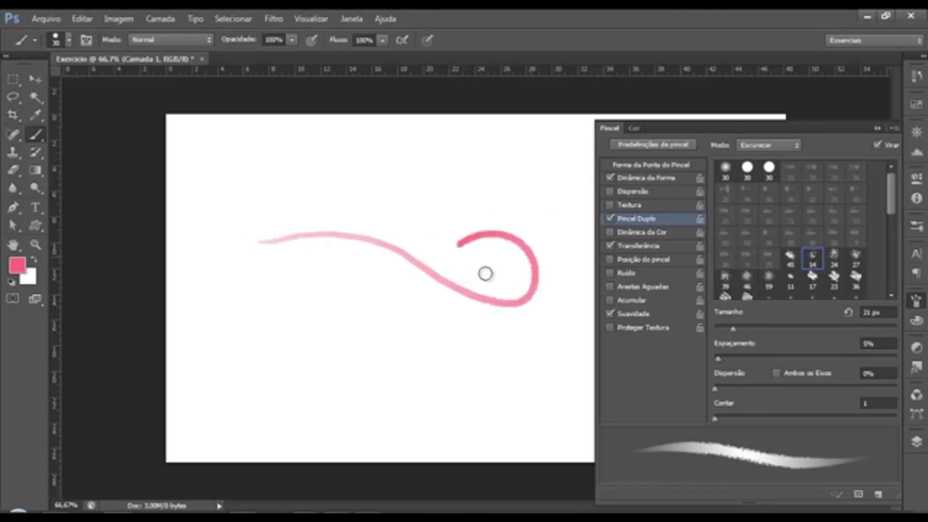
pyautogui.moveTo(521, 262)
pyautogui.mouseDown()
pyautogui.moveTo(455, 342)
pyautogui.moveTo(340, 336)
pyautogui.moveTo(317, 187)
pyautogui.moveTo(204, 228)
pyautogui.mouseUp()
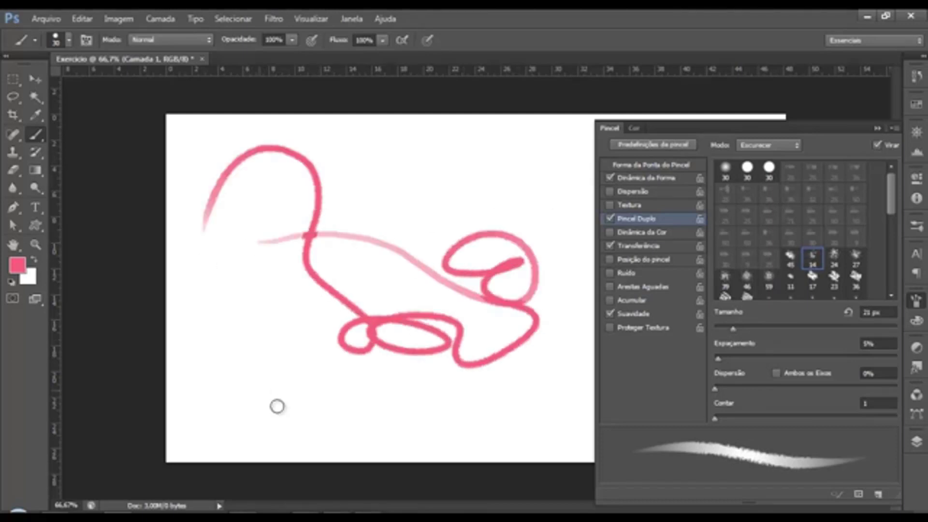
pyautogui.hotkey('ctrl', 'alt', 'z')
pyautogui.hotkey('ctrl', 'alt', 'z')
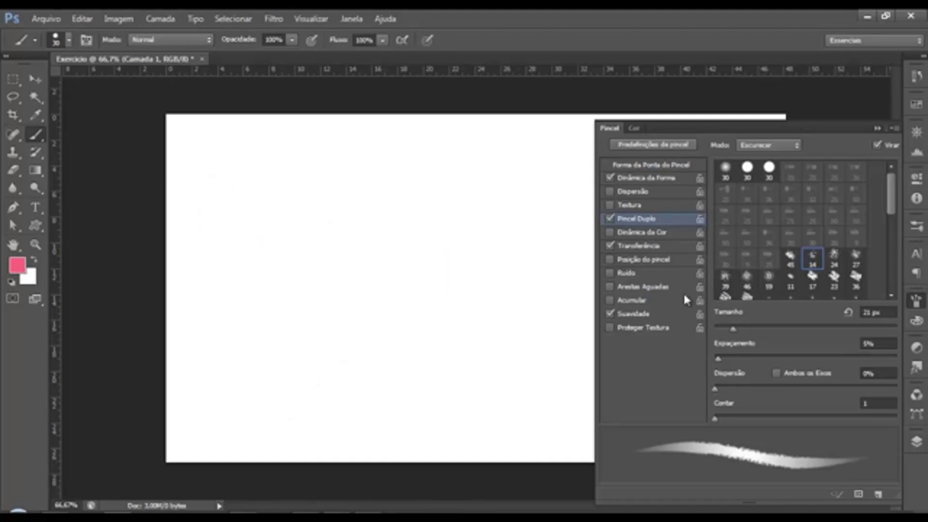
# Set the dual brush's spacing to 4% and scatter to 123%, and turn off Dual Brush.
pyautogui.moveTo(718, 358)
pyautogui.mouseDown()
pyautogui.moveTo(770, 358)
pyautogui.moveTo(717, 358)
pyautogui.moveTo(747, 388)
pyautogui.moveTo(737, 388)
pyautogui.moveTo(731, 414)
pyautogui.moveTo(714, 414)
pyautogui.mouseUp()
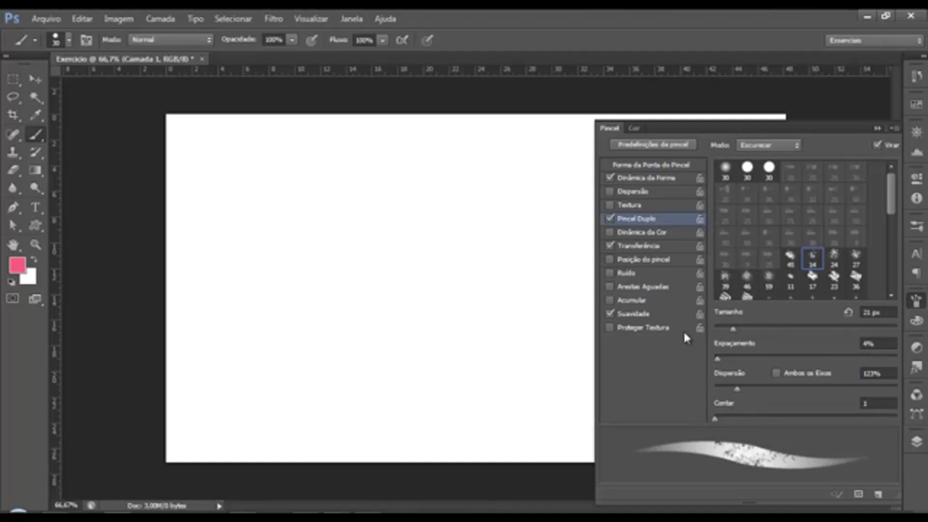
pyautogui.click(609, 218)
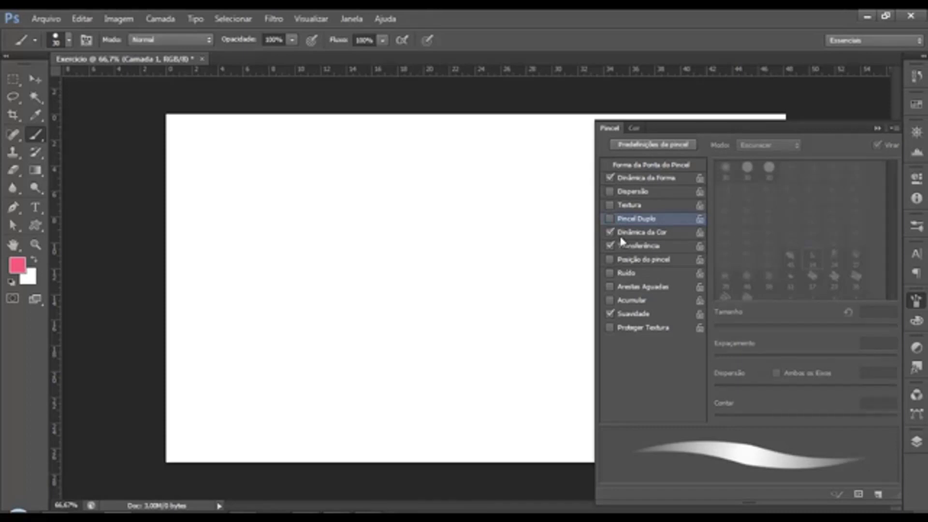
# Enable Color Dynamics (Dinâmica da Cor) with 100% foreground/background jitter and paint looping strokes over the canvas.
pyautogui.click(651, 237)
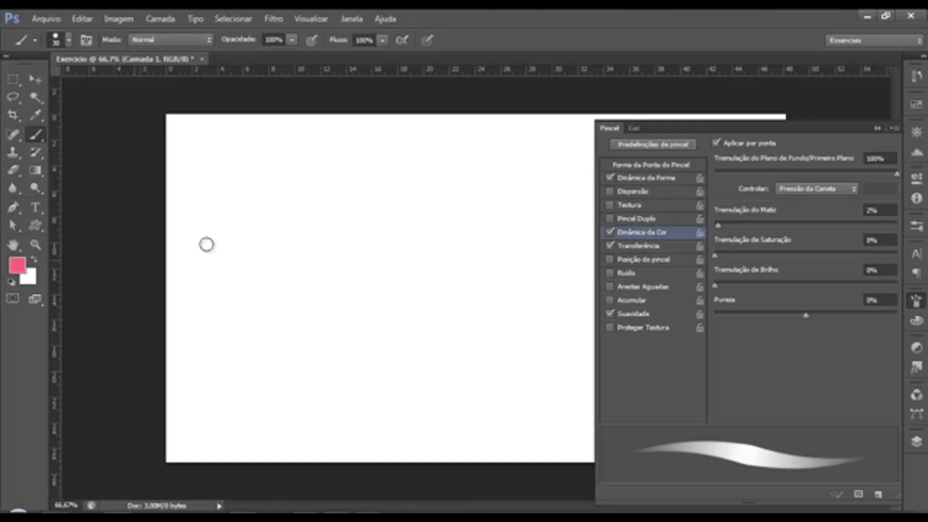
pyautogui.moveTo(256, 225); pyautogui.dragTo(352, 203)
pyautogui.moveTo(307, 264)
pyautogui.mouseDown()
pyautogui.moveTo(430, 255)
pyautogui.moveTo(477, 301)
pyautogui.moveTo(350, 261)
pyautogui.moveTo(472, 194)
pyautogui.moveTo(241, 285)
pyautogui.moveTo(412, 242)
pyautogui.moveTo(297, 376)
pyautogui.moveTo(482, 373)
pyautogui.moveTo(533, 321)
pyautogui.moveTo(509, 233)
pyautogui.moveTo(474, 211)
pyautogui.moveTo(410, 234)
pyautogui.moveTo(404, 335)
pyautogui.moveTo(416, 317)
pyautogui.mouseUp()
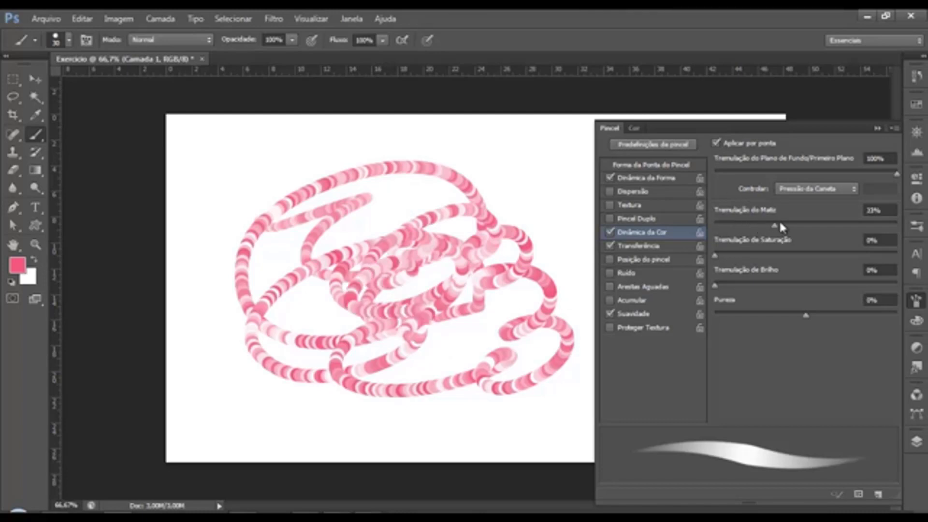
# Set the hue jitter to 34% and the saturation jitter to 39%, painting multicoloured looping strokes to test each change.
pyautogui.moveTo(519, 197)
pyautogui.mouseDown()
pyautogui.moveTo(528, 242)
pyautogui.moveTo(549, 256)
pyautogui.moveTo(545, 295)
pyautogui.moveTo(504, 400)
pyautogui.moveTo(539, 398)
pyautogui.moveTo(329, 413)
pyautogui.mouseUp()
pyautogui.moveTo(725, 254); pyautogui.dragTo(785, 255)
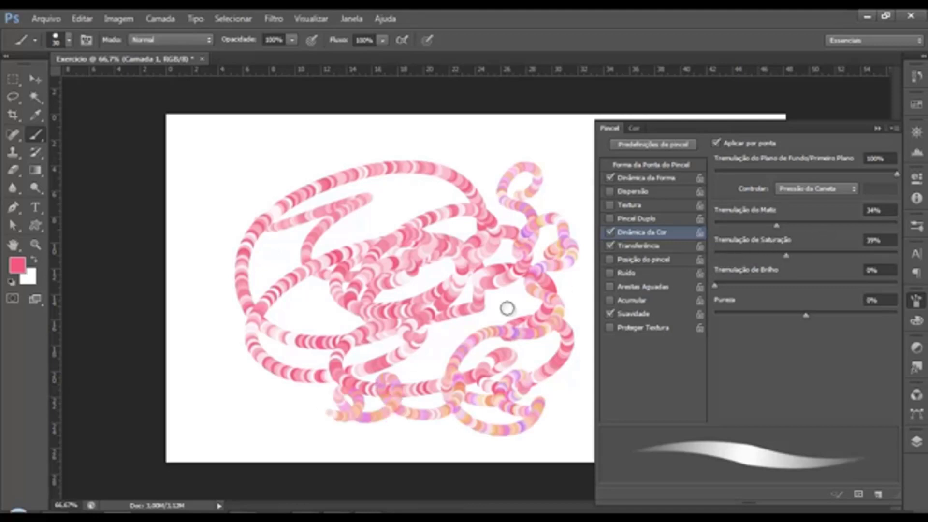
pyautogui.moveTo(449, 300)
pyautogui.mouseDown()
pyautogui.moveTo(387, 342)
pyautogui.moveTo(295, 358)
pyautogui.moveTo(429, 387)
pyautogui.moveTo(424, 231)
pyautogui.moveTo(285, 194)
pyautogui.moveTo(404, 231)
pyautogui.moveTo(463, 318)
pyautogui.moveTo(544, 337)
pyautogui.mouseUp()
# Turn off Color Dynamics for the brush and undo all the multicoloured test strokes.
pyautogui.click(610, 232)
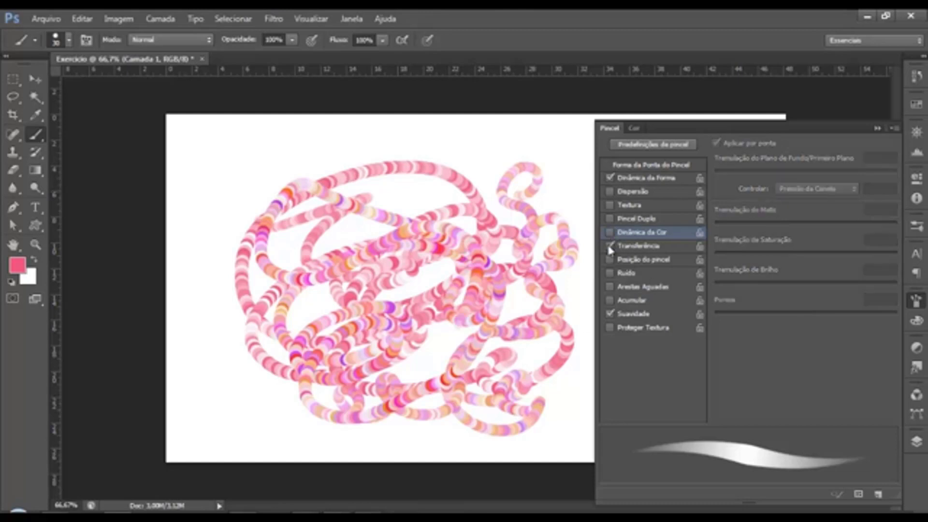
pyautogui.hotkey('ctrl', 'alt', 'z')
pyautogui.hotkey('ctrl', 'alt', 'z')
pyautogui.hotkey('ctrl', 'alt', 'z')
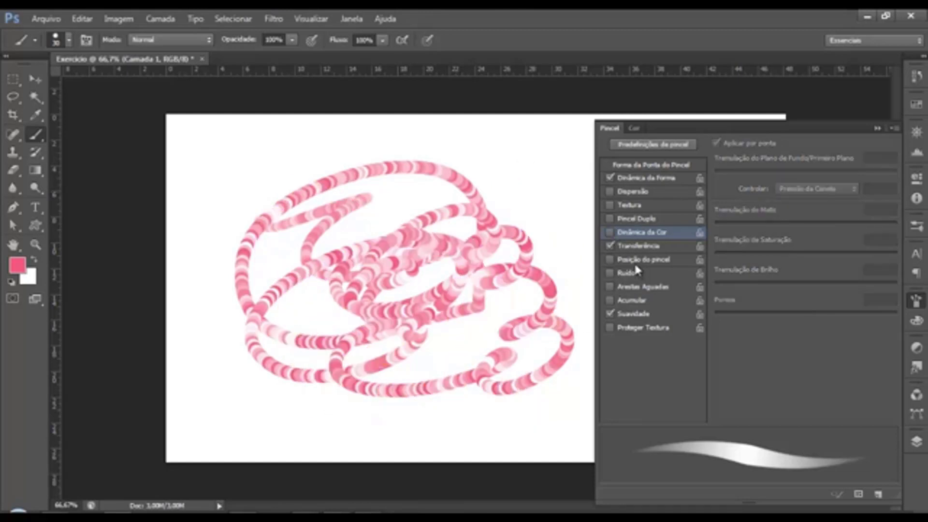
# Show the Transfer (Transferência) settings and examine the control options for the opacity jitter.
pyautogui.click(641, 246)
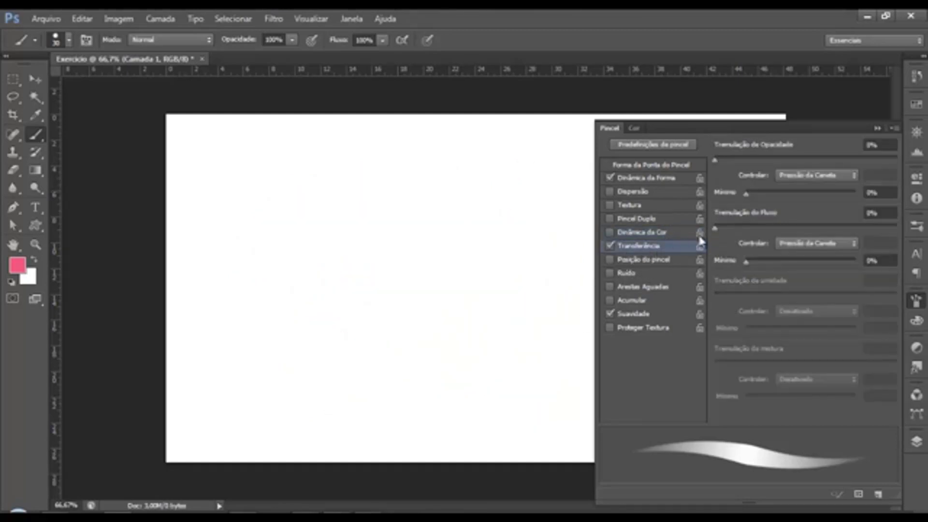
pyautogui.click(837, 179)
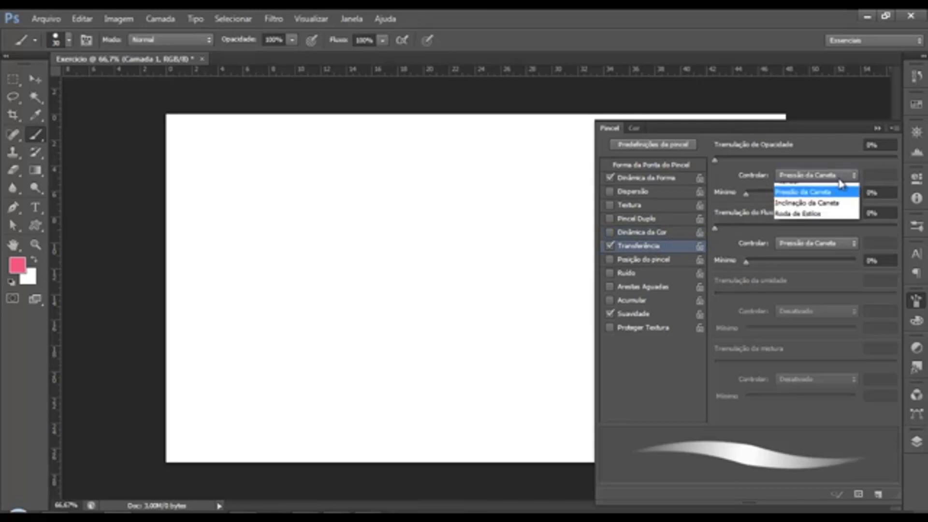
pyautogui.click(837, 179)
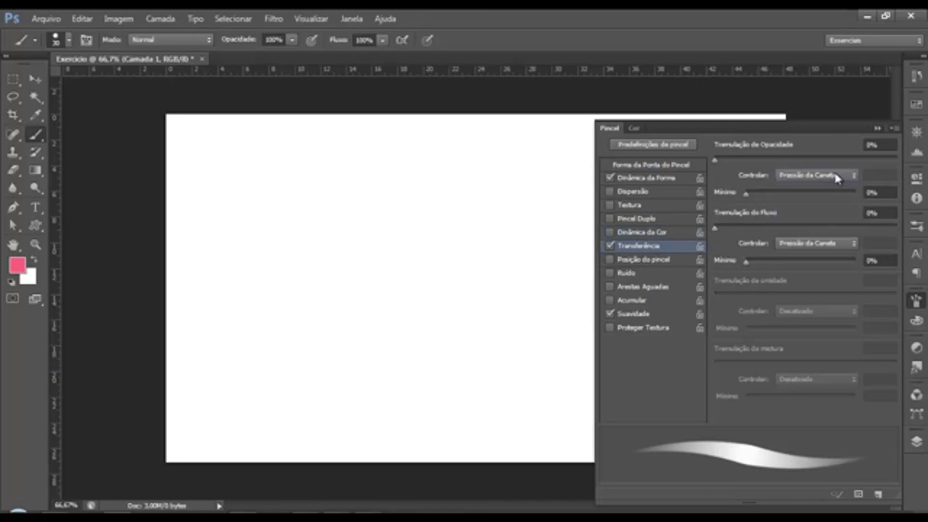
# Turn off Transfer for the brush and paint a zigzag stroke on the canvas for comparison.
pyautogui.click(610, 246)
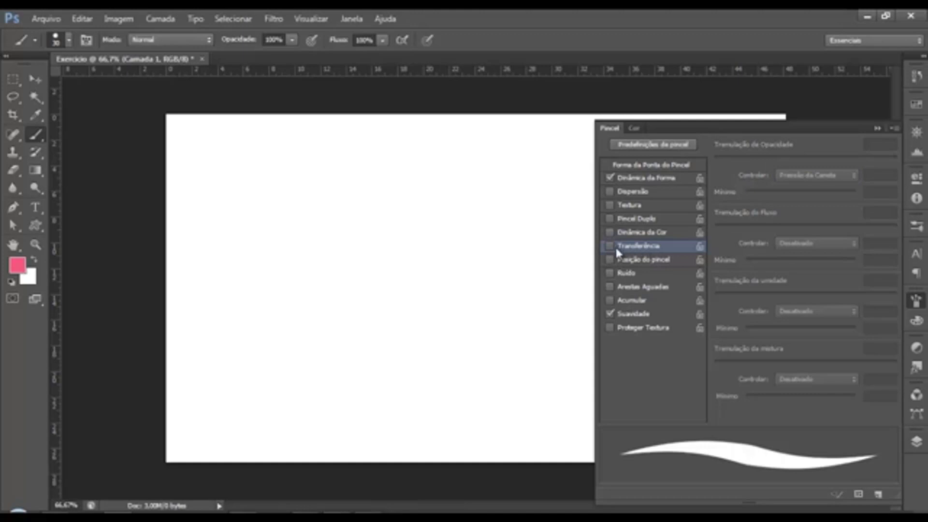
pyautogui.moveTo(234, 282); pyautogui.dragTo(370, 381)
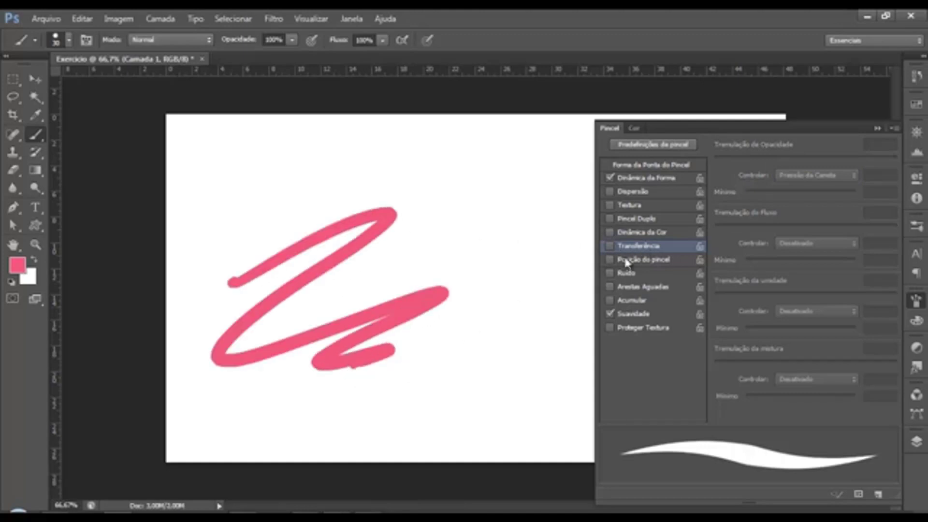
# Turn Transfer back on with opacity jitter controlled by pen pressure, and paint light and heavy zigzag strokes.
pyautogui.click(610, 246)
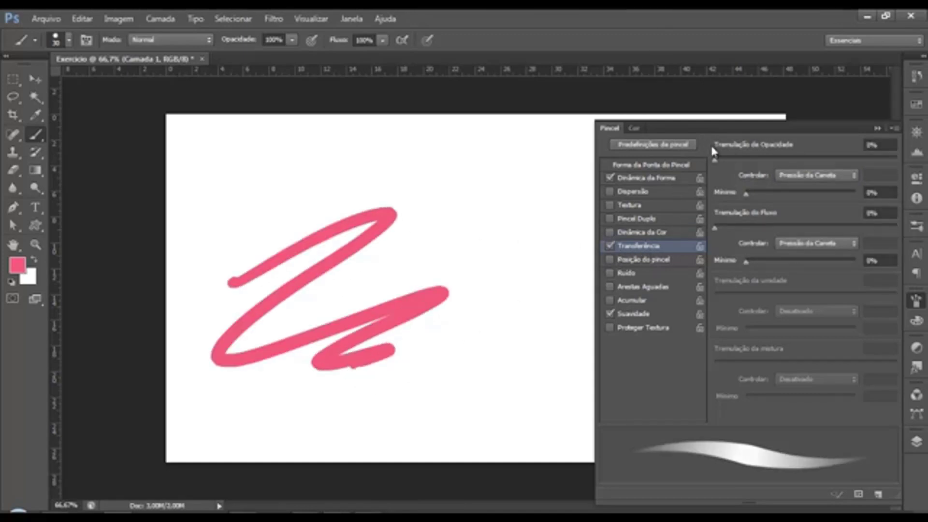
pyautogui.click(806, 178)
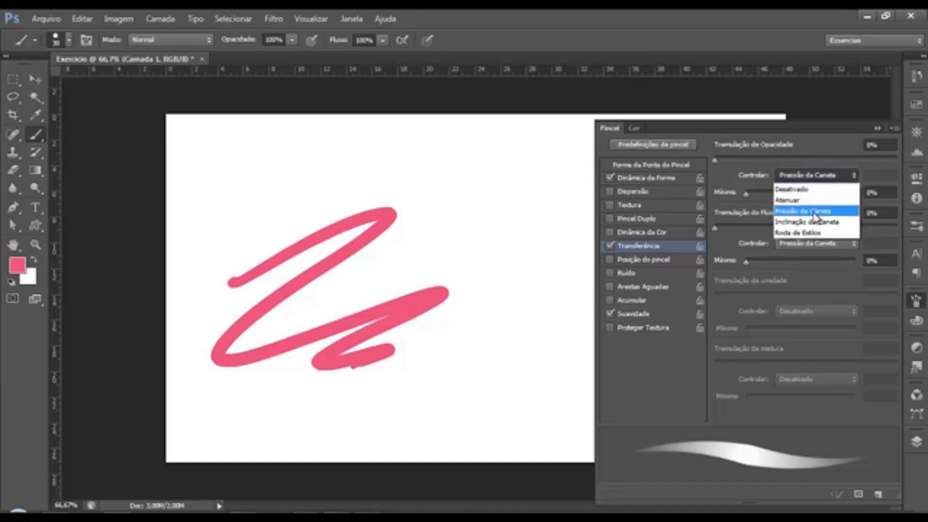
pyautogui.click(813, 213)
pyautogui.moveTo(450, 185)
pyautogui.mouseDown()
pyautogui.moveTo(430, 231)
pyautogui.moveTo(505, 319)
pyautogui.moveTo(576, 360)
pyautogui.moveTo(471, 391)
pyautogui.mouseUp()
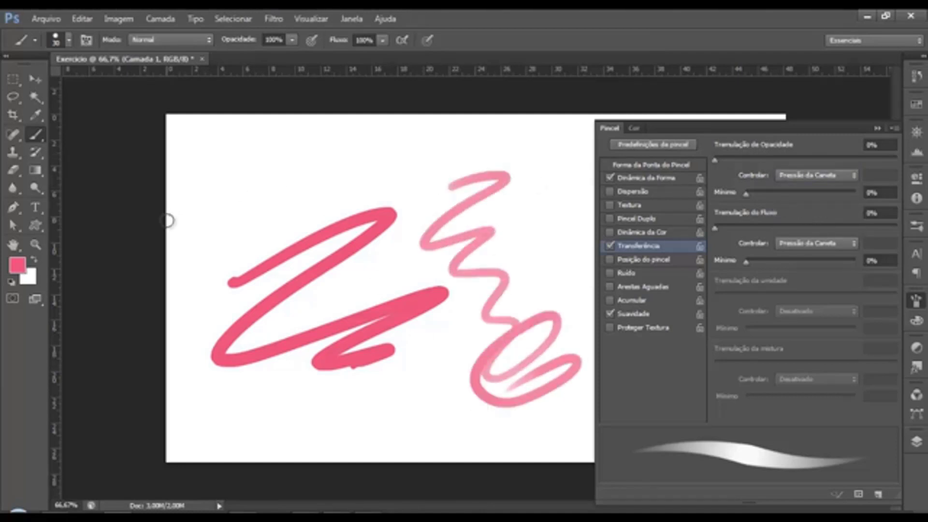
pyautogui.moveTo(170, 219)
pyautogui.mouseDown()
pyautogui.moveTo(390, 106)
pyautogui.moveTo(246, 232)
pyautogui.moveTo(388, 194)
pyautogui.moveTo(387, 231)
pyautogui.moveTo(252, 349)
pyautogui.moveTo(392, 348)
pyautogui.moveTo(352, 413)
pyautogui.mouseUp()
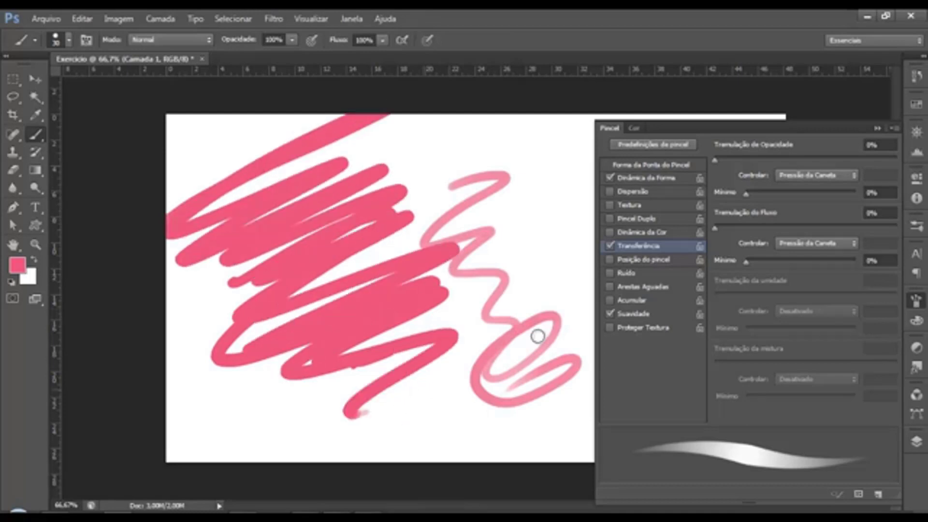
# Undo all the Transfer test strokes to clear the canvas.
pyautogui.hotkey('ctrl', 'alt', 'z')
pyautogui.hotkey('ctrl', 'alt', 'z')
pyautogui.hotkey('ctrl', 'alt', 'z')
pyautogui.hotkey('ctrl', 'alt', 'z')
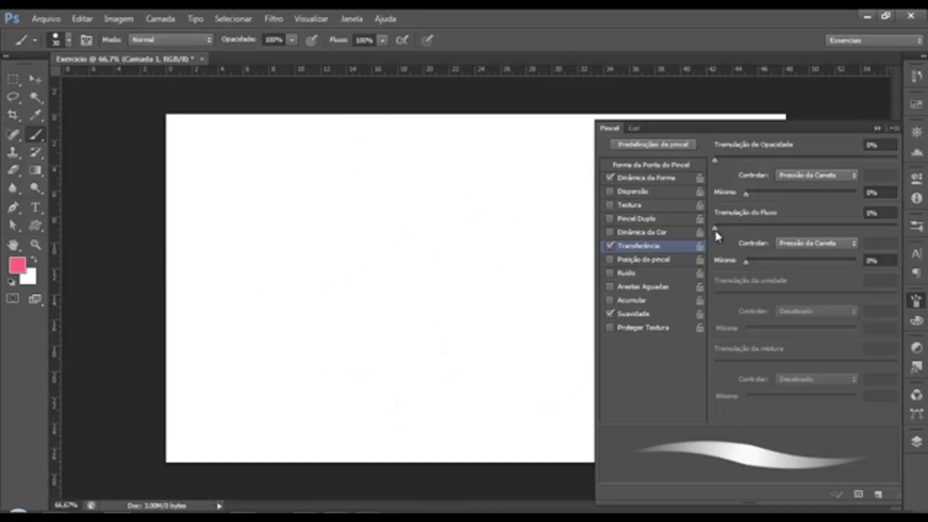
# Set the flow jitter to 55%, test it with a short zigzag stroke, and undo the stroke.
pyautogui.moveTo(716, 228); pyautogui.dragTo(815, 228)
pyautogui.moveTo(382, 270); pyautogui.dragTo(405, 321)
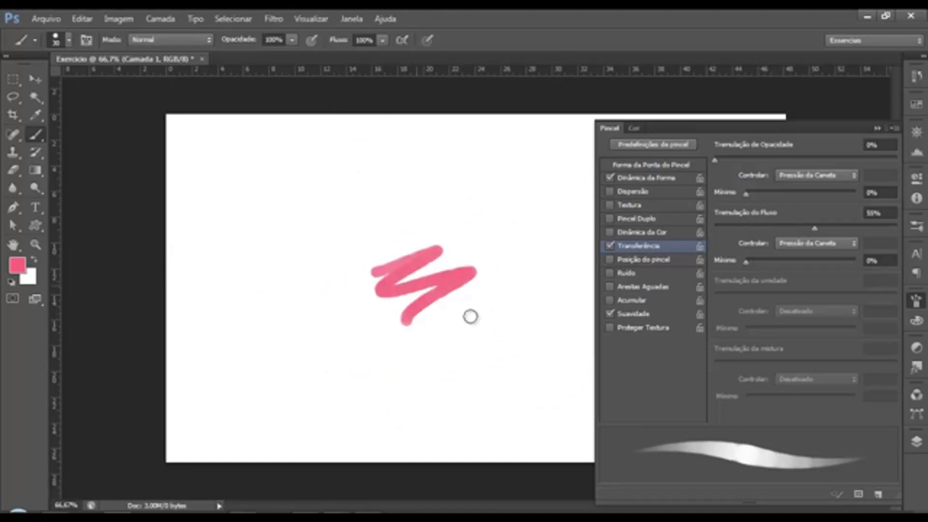
pyautogui.moveTo(470, 316)
pyautogui.mouseDown()
pyautogui.moveTo(476, 396)
pyautogui.moveTo(351, 258)
pyautogui.moveTo(269, 248)
pyautogui.moveTo(343, 373)
pyautogui.moveTo(468, 393)
pyautogui.moveTo(520, 317)
pyautogui.moveTo(383, 213)
pyautogui.moveTo(389, 325)
pyautogui.moveTo(468, 317)
pyautogui.mouseUp()
pyautogui.hotkey('ctrl', 'z')
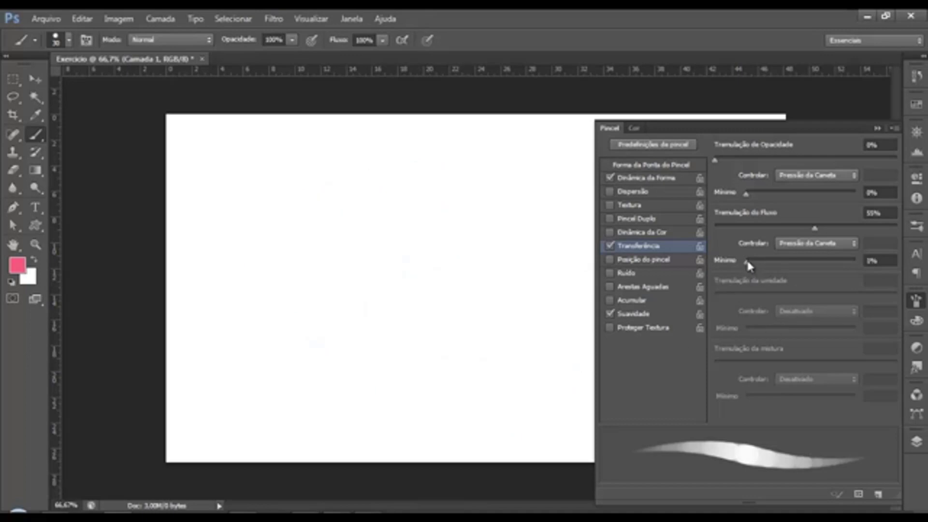
# Set the flow's minimum to 73%, try it with a zigzag stroke that is undone, and turn off Transfer.
pyautogui.moveTo(747, 261)
pyautogui.mouseDown()
pyautogui.moveTo(837, 257)
pyautogui.moveTo(720, 265)
pyautogui.mouseUp()
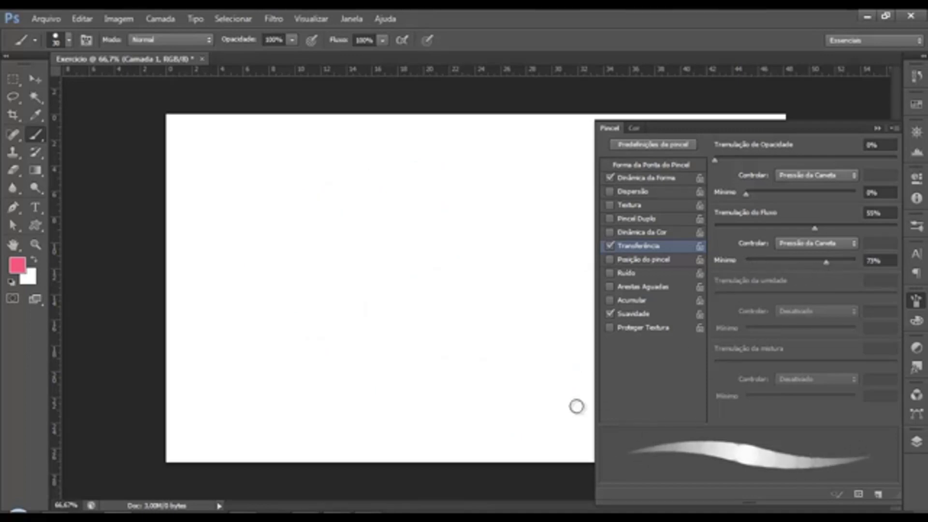
pyautogui.moveTo(222, 242)
pyautogui.mouseDown()
pyautogui.moveTo(248, 253)
pyautogui.moveTo(454, 261)
pyautogui.moveTo(541, 411)
pyautogui.mouseUp()
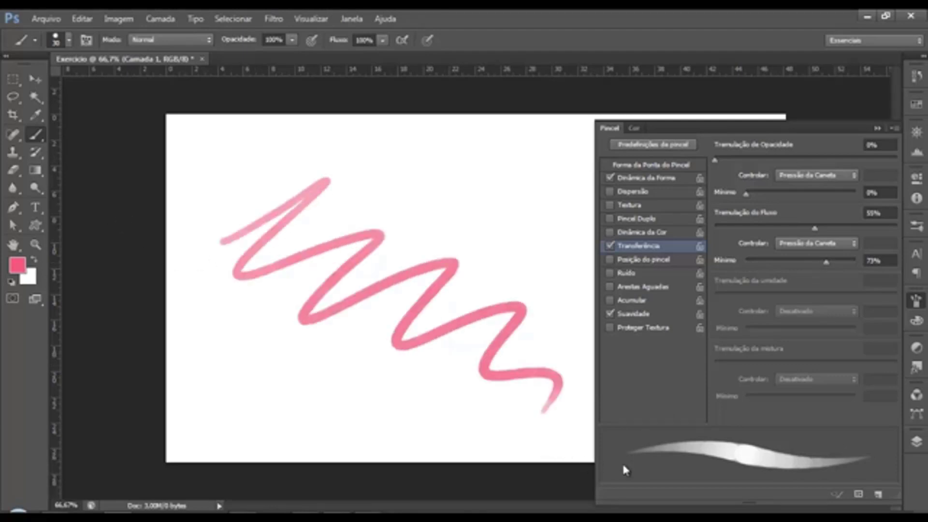
pyautogui.hotkey('ctrl', 'z')
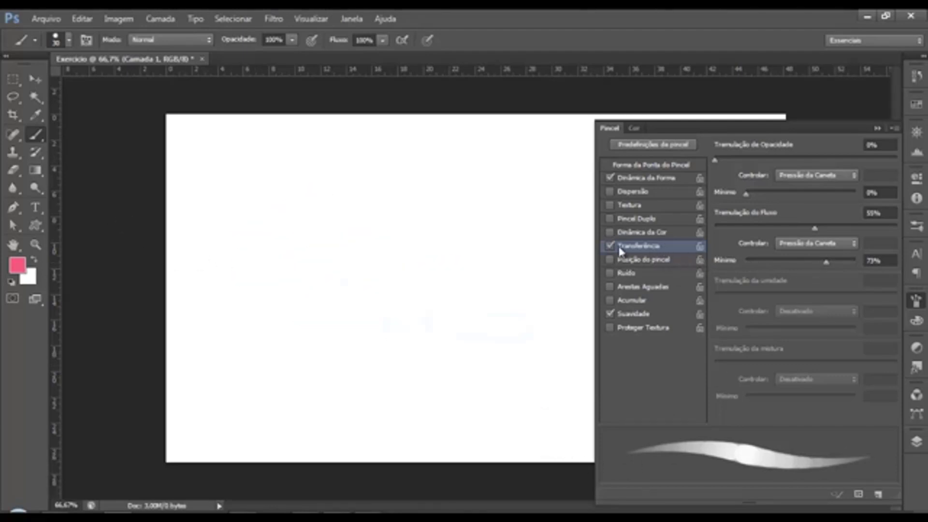
pyautogui.click(610, 246)
# Try Brush Pose (Posição do pincel) with tilt X at -13% and a higher tilt Y, painting a looping stroke, and turn it off.
pyautogui.click(648, 262)
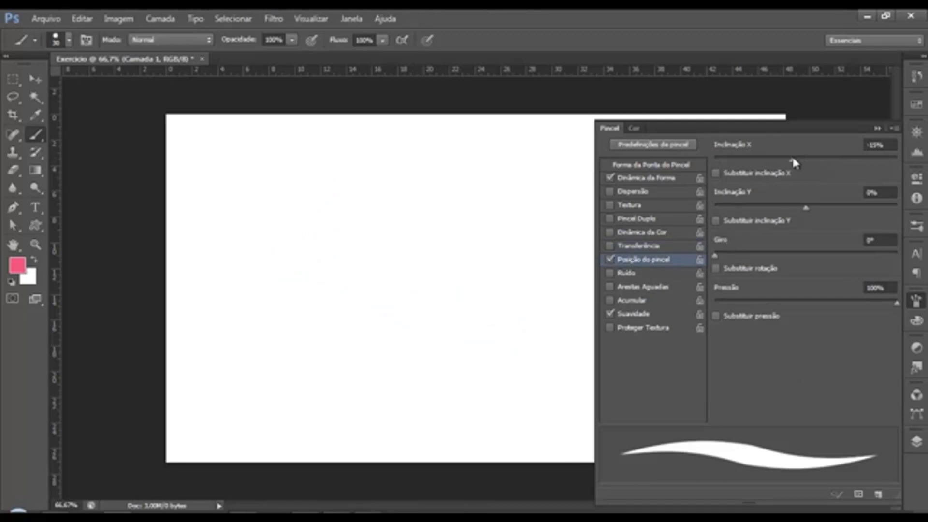
pyautogui.moveTo(395, 255)
pyautogui.mouseDown()
pyautogui.moveTo(415, 246)
pyautogui.moveTo(504, 298)
pyautogui.mouseUp()
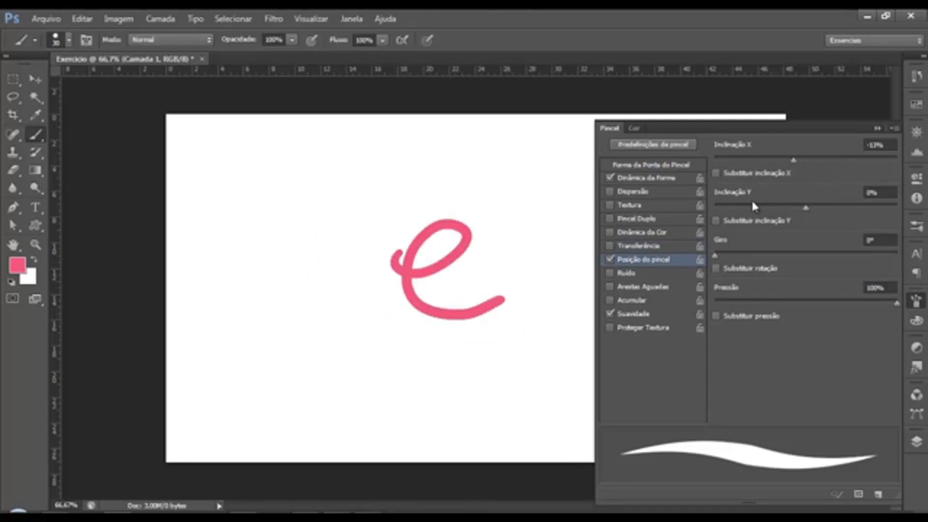
pyautogui.moveTo(805, 207); pyautogui.dragTo(872, 208)
pyautogui.click(610, 259)
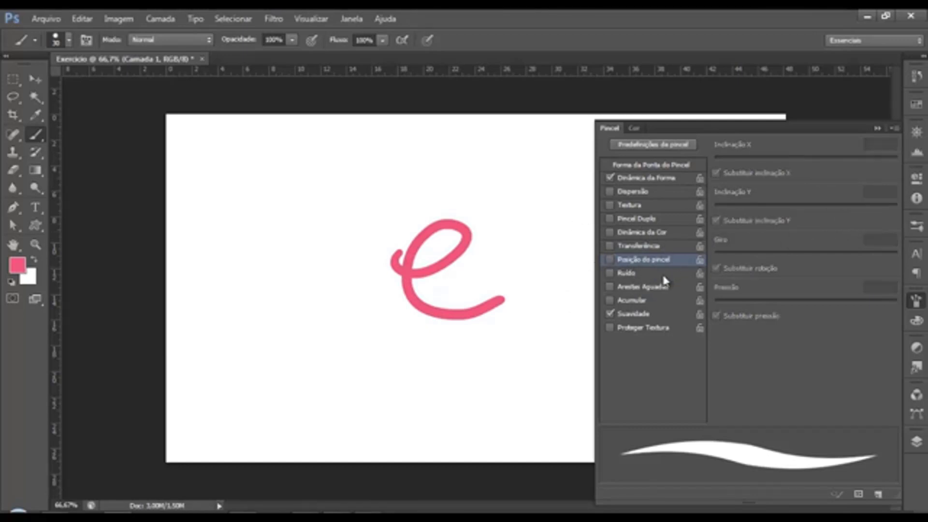
# Test Wet Edges (Arestas Aguadas) with overlapping translucent loops and zigzags across the canvas, and turn the option off.
pyautogui.click(610, 287)
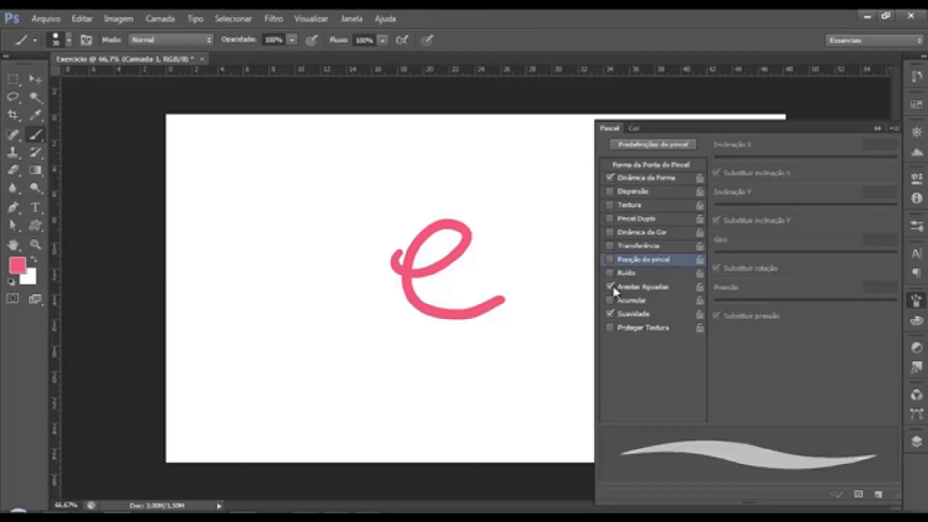
pyautogui.moveTo(510, 243)
pyautogui.mouseDown()
pyautogui.moveTo(528, 263)
pyautogui.moveTo(538, 313)
pyautogui.moveTo(489, 350)
pyautogui.moveTo(411, 384)
pyautogui.mouseUp()
pyautogui.moveTo(469, 389)
pyautogui.mouseDown()
pyautogui.moveTo(340, 391)
pyautogui.moveTo(264, 329)
pyautogui.moveTo(332, 261)
pyautogui.mouseUp()
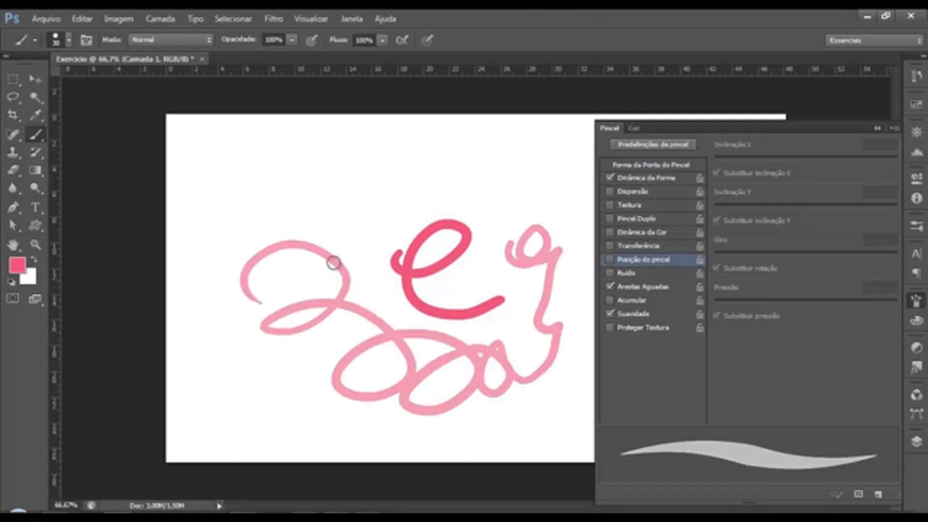
pyautogui.moveTo(245, 190)
pyautogui.mouseDown()
pyautogui.moveTo(357, 199)
pyautogui.moveTo(408, 254)
pyautogui.moveTo(394, 332)
pyautogui.moveTo(439, 180)
pyautogui.moveTo(456, 227)
pyautogui.moveTo(414, 355)
pyautogui.moveTo(497, 428)
pyautogui.mouseUp()
pyautogui.moveTo(215, 231)
pyautogui.mouseDown()
pyautogui.moveTo(289, 191)
pyautogui.moveTo(480, 341)
pyautogui.moveTo(500, 346)
pyautogui.mouseUp()
pyautogui.click(610, 286)
# Turn on Noise (Ruído) and paint large solid looping and zigzag strokes over the earlier ones.
pyautogui.click(608, 273)
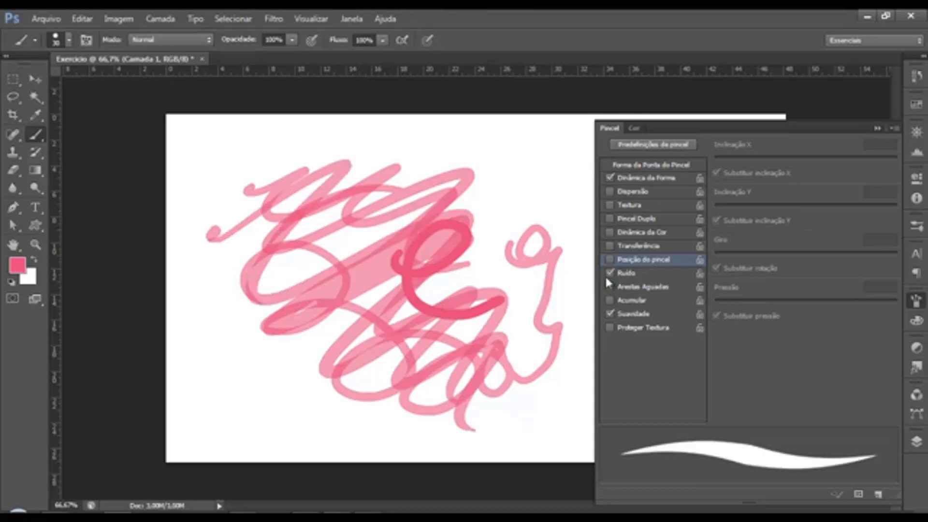
pyautogui.moveTo(482, 193); pyautogui.dragTo(225, 267)
pyautogui.moveTo(314, 259)
pyautogui.mouseDown()
pyautogui.moveTo(377, 324)
pyautogui.moveTo(430, 351)
pyautogui.moveTo(355, 211)
pyautogui.moveTo(295, 299)
pyautogui.moveTo(399, 377)
pyautogui.moveTo(537, 416)
pyautogui.mouseUp()
pyautogui.moveTo(481, 315)
pyautogui.mouseDown()
pyautogui.moveTo(505, 347)
pyautogui.moveTo(521, 362)
pyautogui.mouseUp()
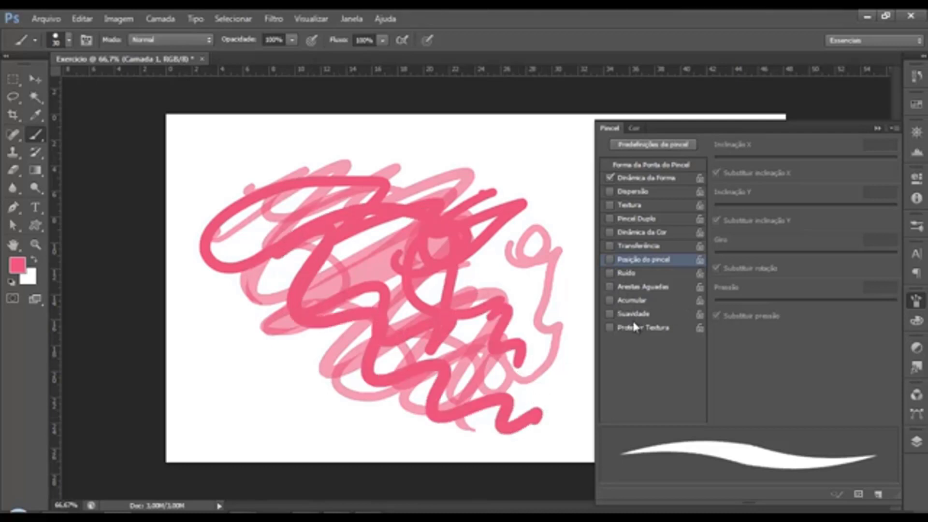
# Toggle Smoothing (Suavidade) for the brush and paint short zigzags near the canvas's upper edge to compare its effect.
pyautogui.click(609, 314)
pyautogui.moveTo(531, 167); pyautogui.dragTo(574, 248)
pyautogui.moveTo(483, 145); pyautogui.dragTo(504, 157)
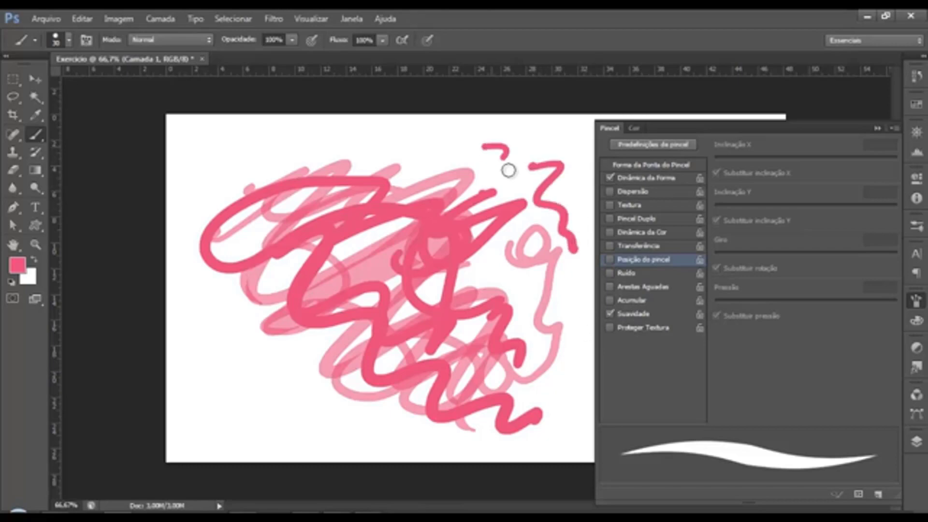
pyautogui.click(609, 314)
pyautogui.moveTo(405, 146)
pyautogui.mouseDown()
pyautogui.moveTo(481, 198)
pyautogui.moveTo(245, 137)
pyautogui.moveTo(362, 145)
pyautogui.moveTo(433, 193)
pyautogui.mouseUp()
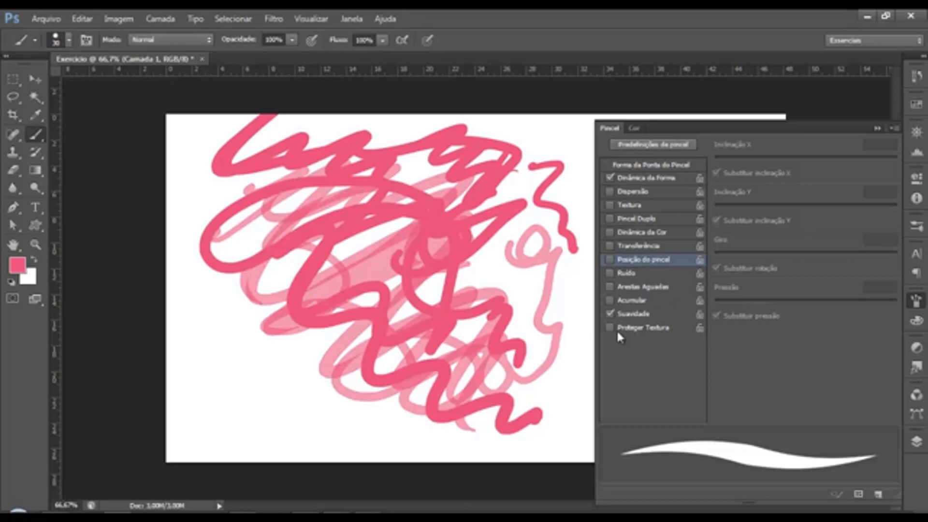
# Turn on Protect Texture (Proteger Textura) and paint overlapping loops across the middle and lower canvas.
pyautogui.moveTo(253, 387)
pyautogui.mouseDown()
pyautogui.moveTo(267, 402)
pyautogui.moveTo(368, 430)
pyautogui.moveTo(539, 413)
pyautogui.mouseUp()
pyautogui.moveTo(462, 276)
pyautogui.mouseDown()
pyautogui.moveTo(410, 366)
pyautogui.moveTo(305, 357)
pyautogui.moveTo(314, 234)
pyautogui.moveTo(397, 299)
pyautogui.moveTo(469, 309)
pyautogui.mouseUp()
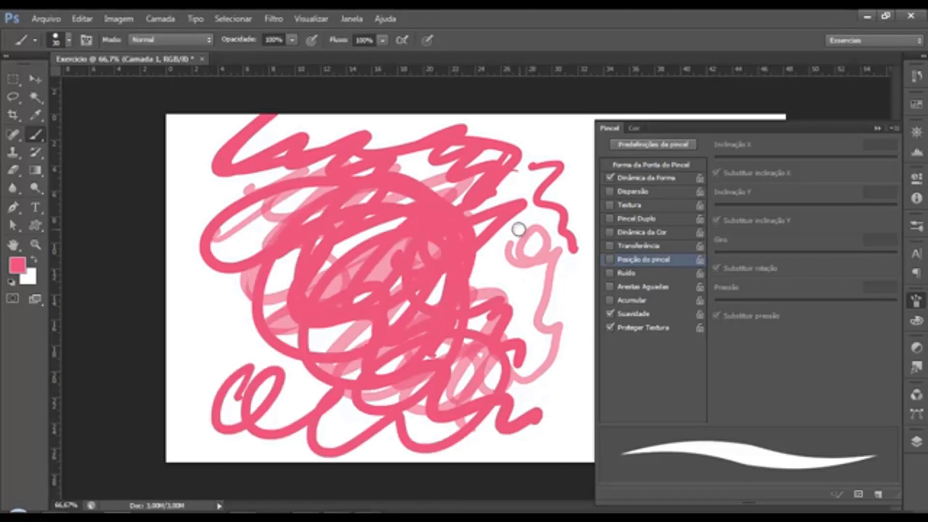
# Undo all the looping and zigzag test strokes until the canvas is blank.
pyautogui.hotkey('ctrl', 'alt', 'z')
pyautogui.hotkey('ctrl', 'alt', 'z')
pyautogui.hotkey('ctrl', 'alt', 'z')
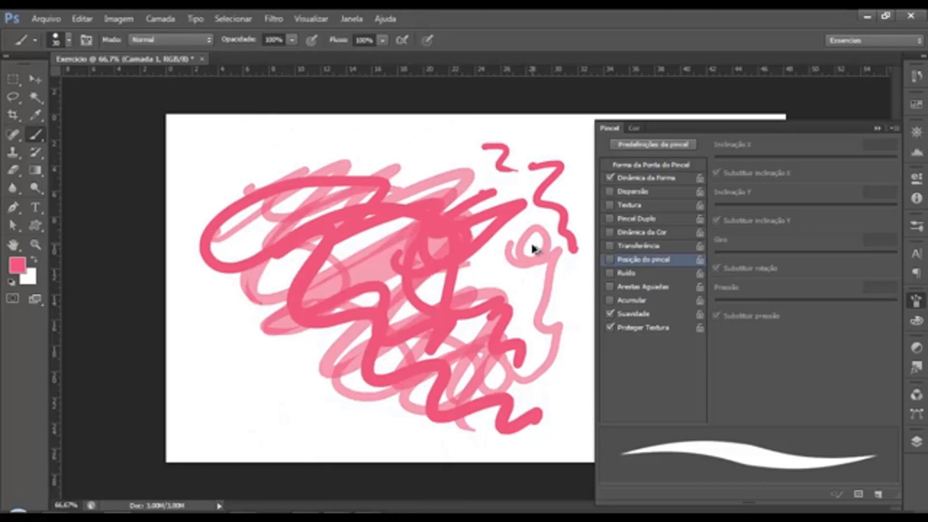
pyautogui.hotkey('ctrl', 'alt', 'z')
pyautogui.hotkey('ctrl', 'alt', 'z')
pyautogui.hotkey('ctrl', 'alt', 'z')
pyautogui.hotkey('ctrl', 'alt', 'z')
pyautogui.hotkey('ctrl', 'alt', 'z')
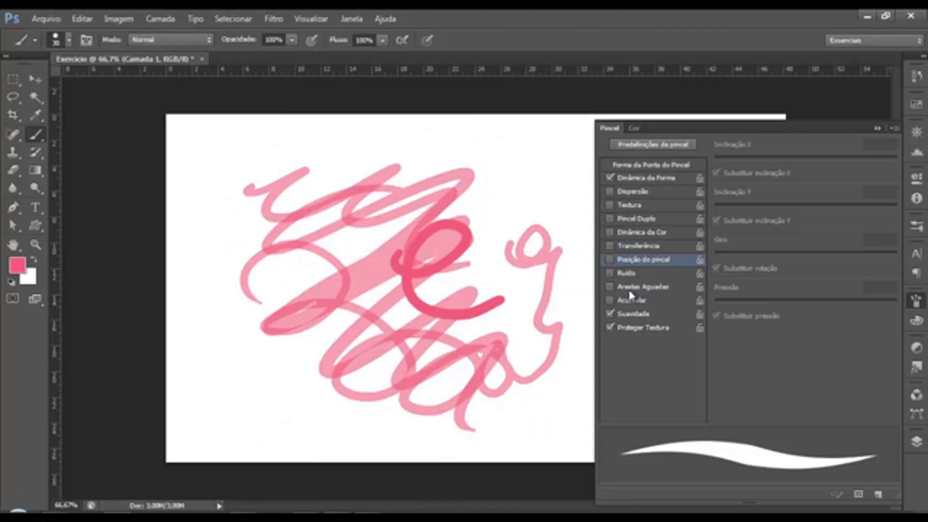
pyautogui.hotkey('ctrl', 'alt', 'z')
pyautogui.hotkey('ctrl', 'alt', 'z')
pyautogui.hotkey('ctrl', 'alt', 'z')
pyautogui.hotkey('ctrl', 'alt', 'z')
pyautogui.hotkey('ctrl', 'alt', 'z')
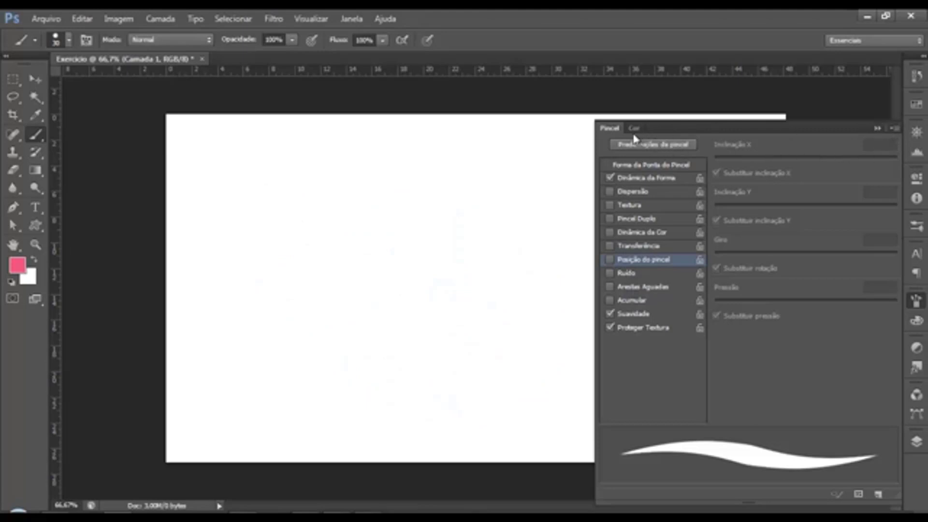
# Set the brush tip's angle to 18° and roundness to 72%, and paint a small curled squiggle.
pyautogui.click(625, 167)
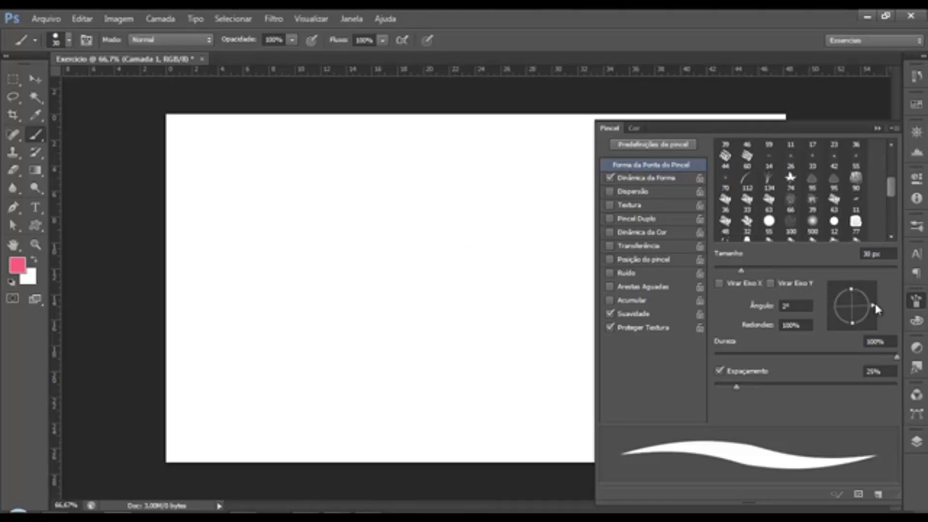
pyautogui.moveTo(876, 308)
pyautogui.mouseDown()
pyautogui.moveTo(870, 291)
pyautogui.moveTo(845, 292)
pyautogui.moveTo(845, 312)
pyautogui.moveTo(845, 293)
pyautogui.moveTo(871, 288)
pyautogui.moveTo(872, 299)
pyautogui.mouseUp()
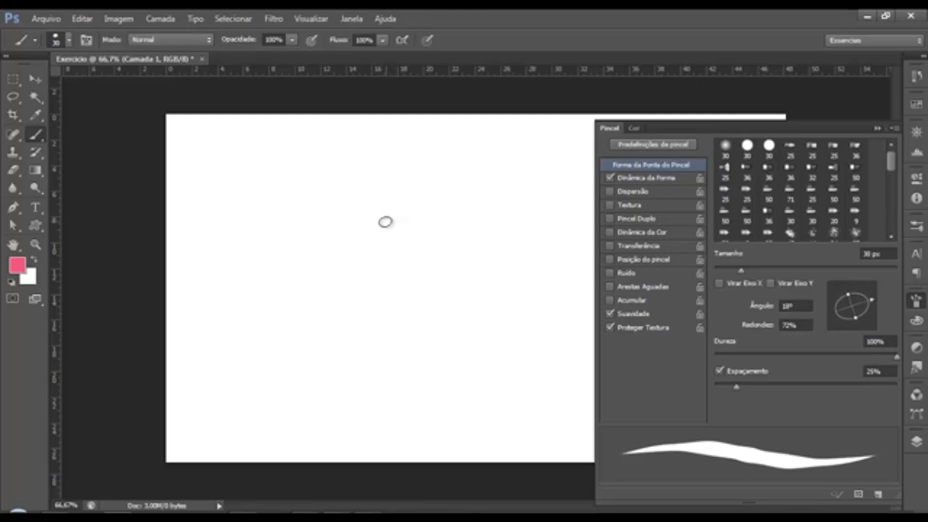
pyautogui.moveTo(386, 223); pyautogui.dragTo(419, 316)
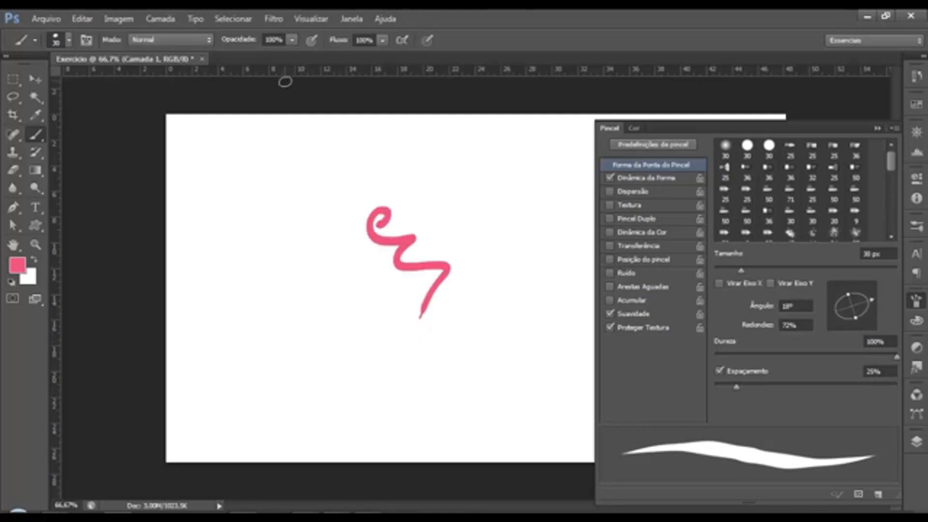
# Set the brush tip's angle to 54° and draw a cartoon face with outline, nose, two eyes and a smile.
pyautogui.moveTo(877, 298); pyautogui.dragTo(864, 285)
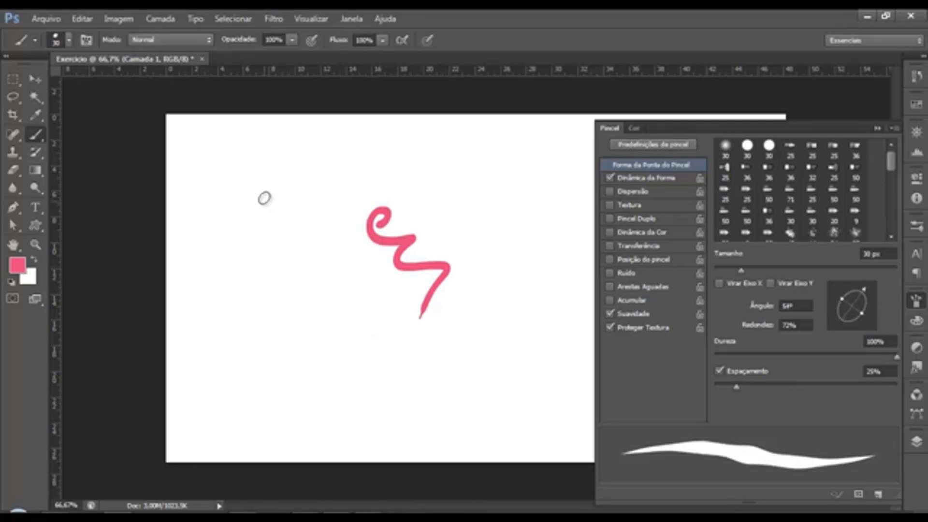
pyautogui.moveTo(276, 182)
pyautogui.mouseDown()
pyautogui.moveTo(259, 207)
pyautogui.moveTo(224, 322)
pyautogui.moveTo(265, 375)
pyautogui.moveTo(316, 415)
pyautogui.moveTo(412, 375)
pyautogui.mouseUp()
pyautogui.moveTo(288, 322); pyautogui.dragTo(307, 348)
pyautogui.moveTo(271, 270); pyautogui.dragTo(269, 279)
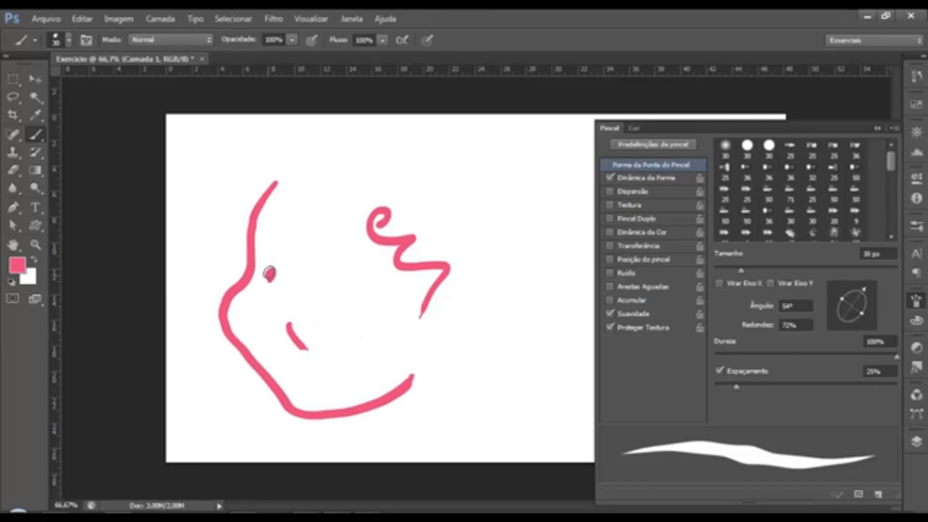
pyautogui.moveTo(374, 284); pyautogui.dragTo(371, 292)
pyautogui.moveTo(275, 350); pyautogui.dragTo(295, 371)
pyautogui.moveTo(358, 371); pyautogui.dragTo(379, 352)
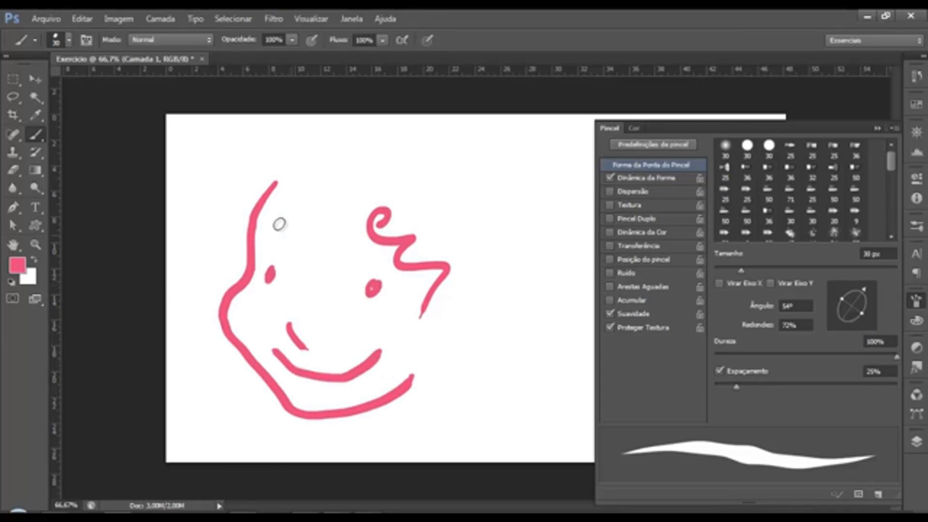
# Draw curly hair around the cartoon face, from the forehead down both sides of the head.
pyautogui.moveTo(267, 235); pyautogui.dragTo(298, 222)
pyautogui.moveTo(379, 206)
pyautogui.mouseDown()
pyautogui.moveTo(349, 169)
pyautogui.moveTo(274, 219)
pyautogui.moveTo(254, 184)
pyautogui.mouseUp()
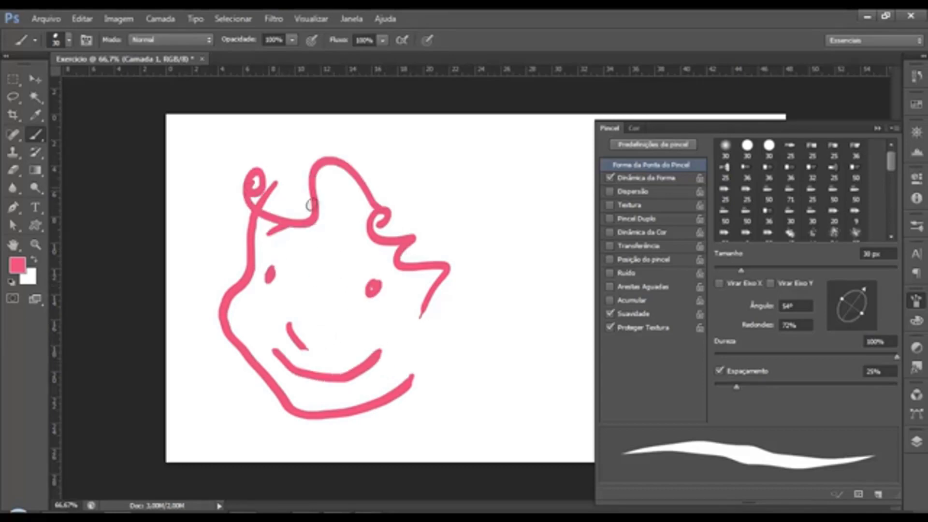
pyautogui.moveTo(420, 316); pyautogui.dragTo(466, 358)
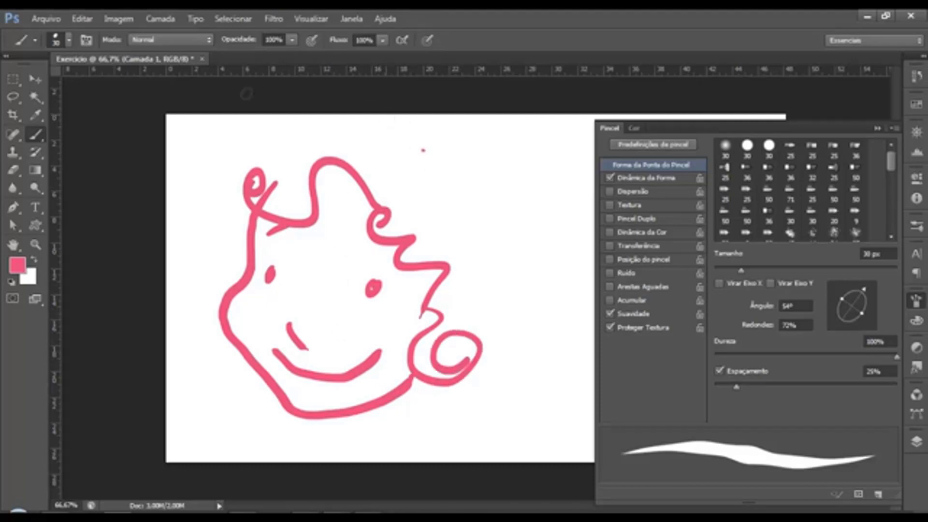
pyautogui.moveTo(424, 150)
pyautogui.mouseDown()
pyautogui.moveTo(205, 303)
pyautogui.moveTo(197, 352)
pyautogui.moveTo(224, 429)
pyautogui.mouseUp()
pyautogui.moveTo(288, 410); pyautogui.dragTo(226, 430)
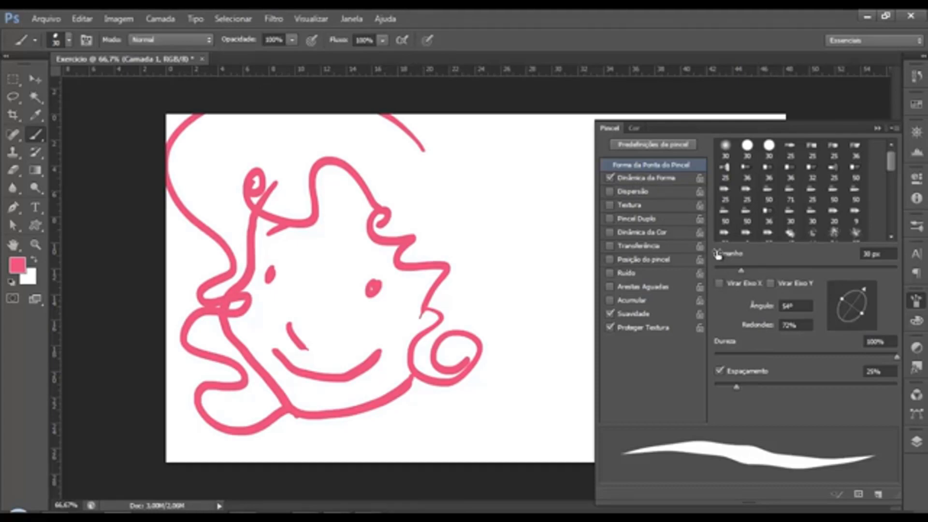
# Undo every stroke of the cartoon face to clear the canvas.
pyautogui.hotkey('ctrl', 'alt', 'z')
pyautogui.hotkey('ctrl', 'alt', 'z')
pyautogui.hotkey('ctrl', 'alt', 'z')
pyautogui.hotkey('ctrl', 'alt', 'z')
pyautogui.hotkey('ctrl', 'alt', 'z')
pyautogui.hotkey('ctrl', 'alt', 'z')
pyautogui.hotkey('ctrl', 'alt', 'z')
pyautogui.hotkey('ctrl', 'alt', 'z')
pyautogui.hotkey('ctrl', 'alt', 'z')
pyautogui.hotkey('ctrl', 'alt', 'z')
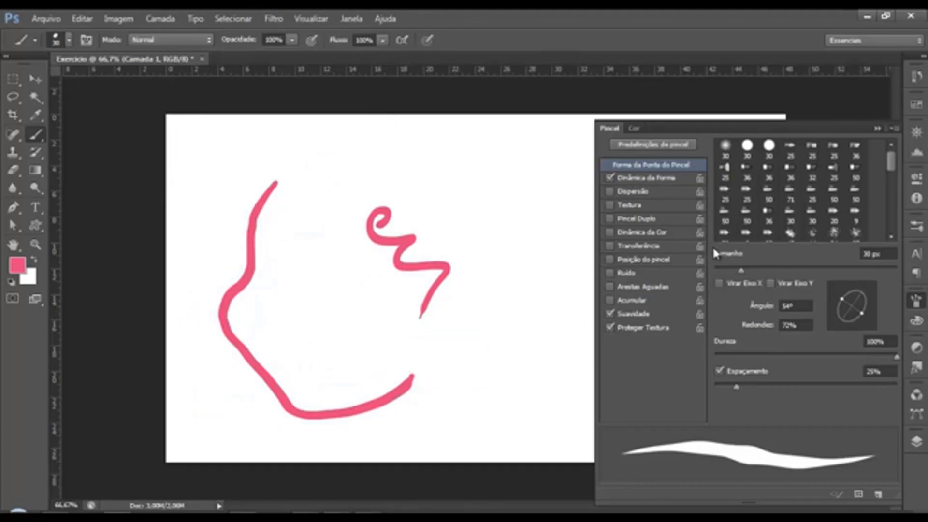
pyautogui.hotkey('ctrl', 'alt', 'z')
pyautogui.hotkey('ctrl', 'alt', 'z')
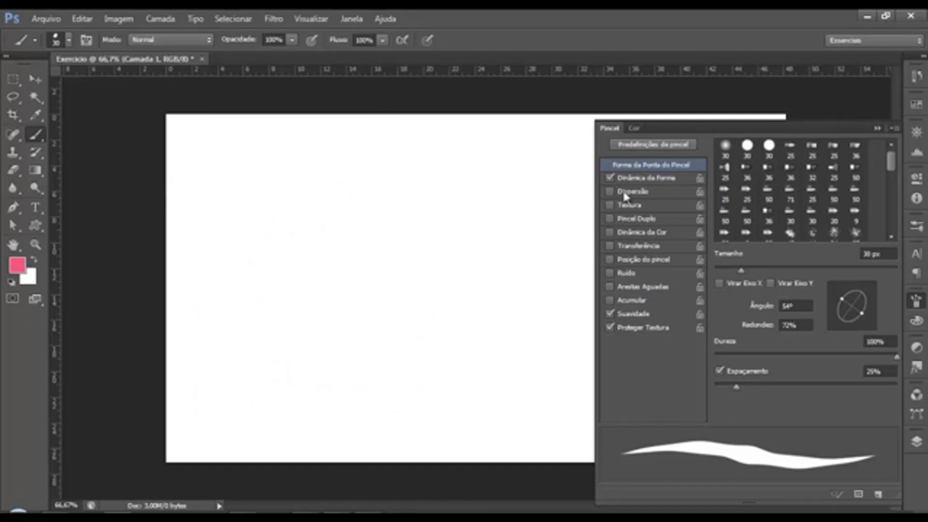
# Save the current brush as a new preset named mari brushes, capturing its size, and view it in the brush list.
pyautogui.click(894, 128)
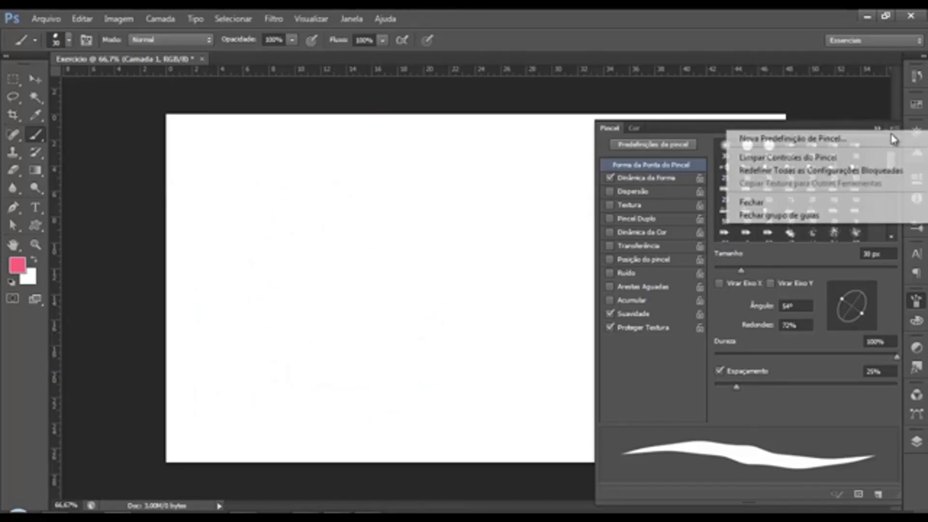
pyautogui.click(850, 140)
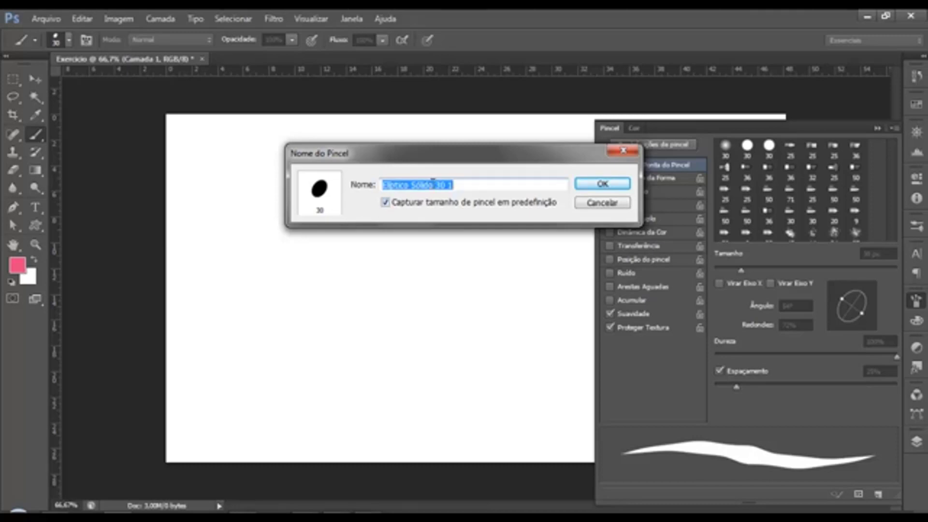
pyautogui.write('mari brushes')
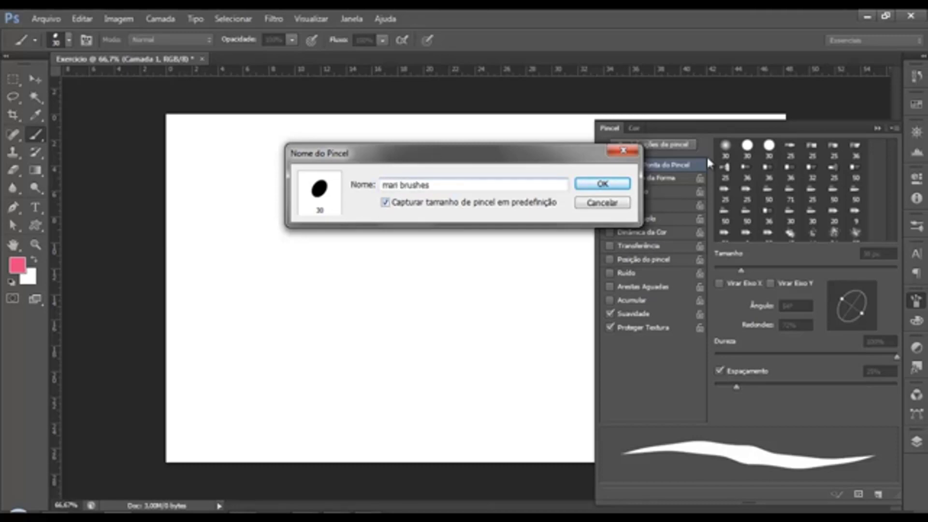
pyautogui.click(601, 184)
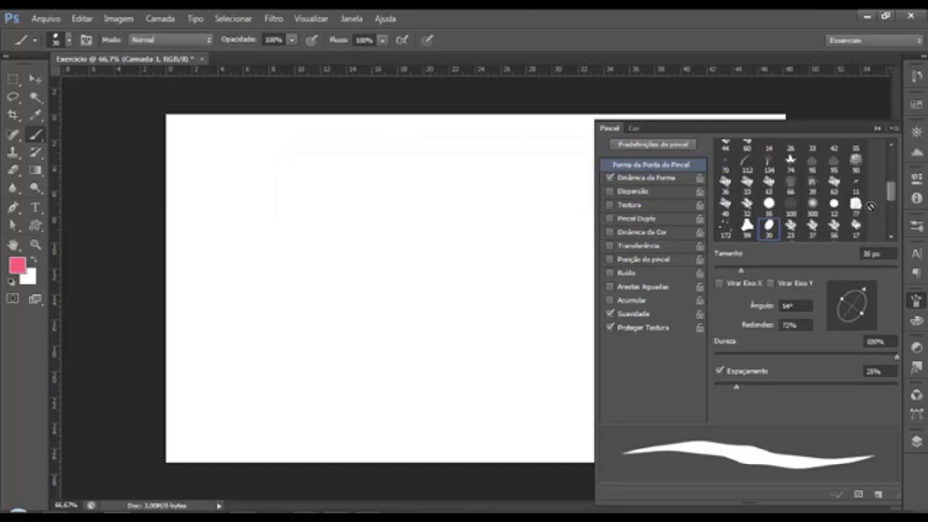
pyautogui.scroll(-3, 865, 208)
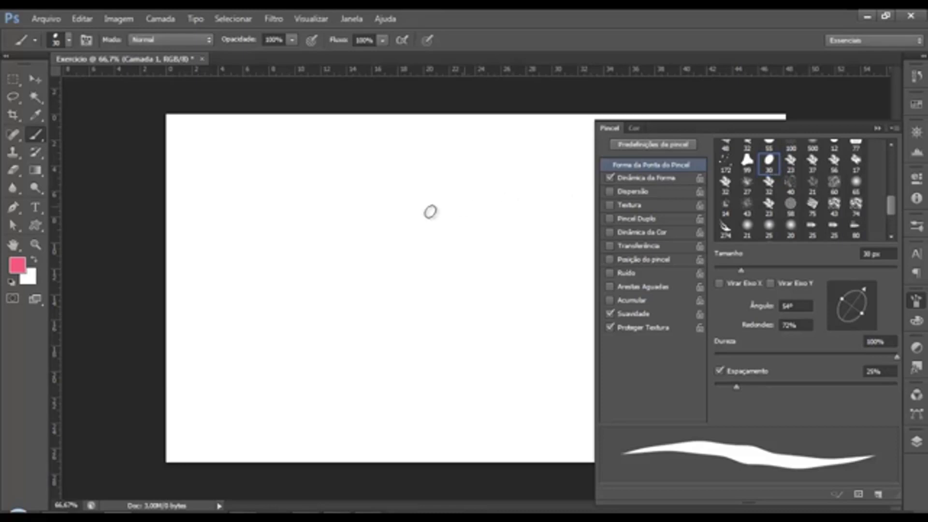
# Paint a looping test stroke with the saved brush and undo it.
pyautogui.moveTo(382, 227)
pyautogui.mouseDown()
pyautogui.moveTo(387, 300)
pyautogui.moveTo(504, 374)
pyautogui.mouseUp()
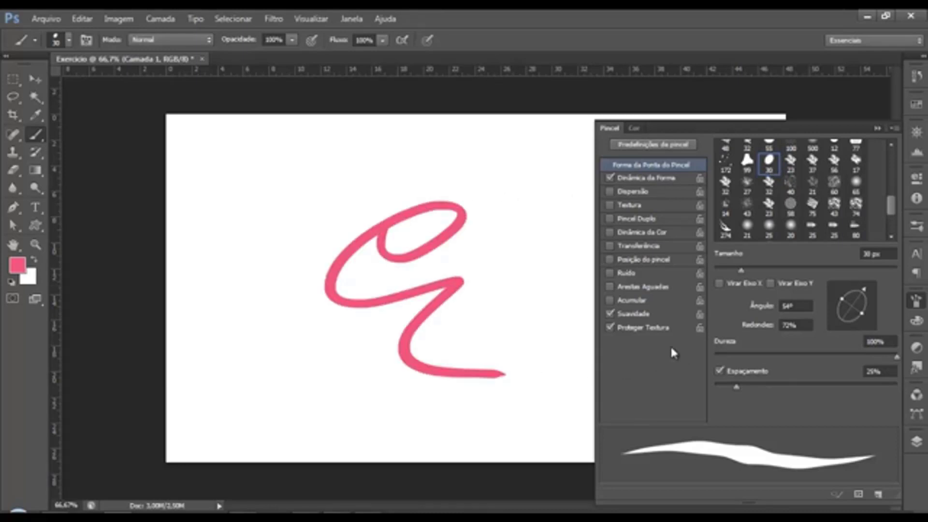
pyautogui.hotkey('ctrl', 'z')
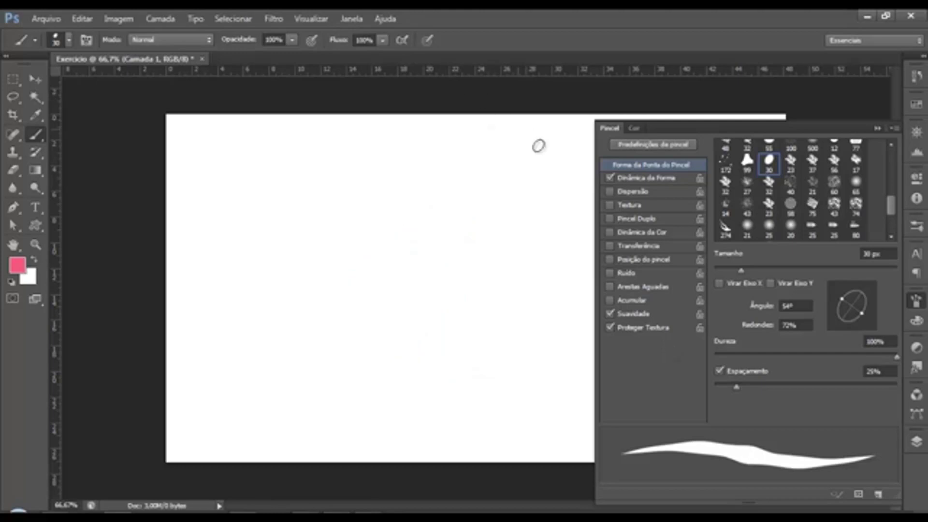
pyautogui.click(877, 128)
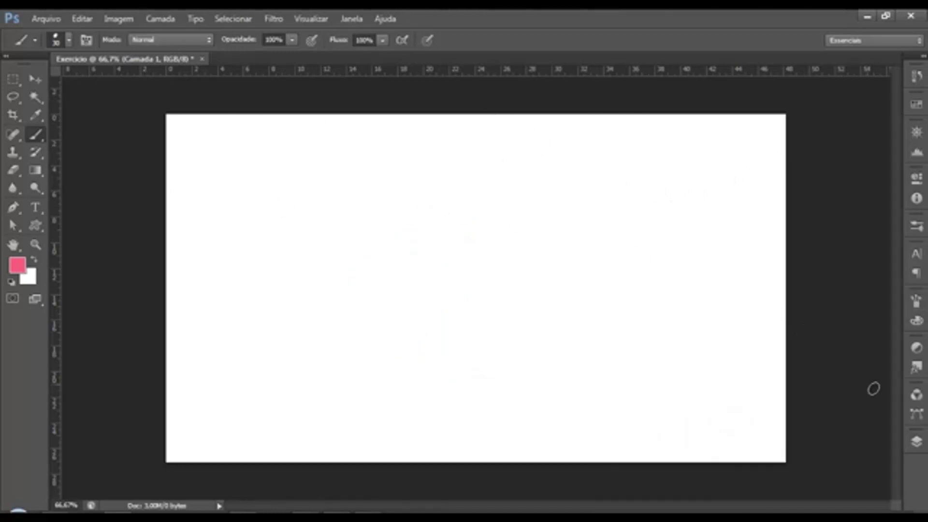
# Paint a winding stroke on Camada 1, and add a new layer with a second winding stroke crossing the first.
pyautogui.click(917, 442)
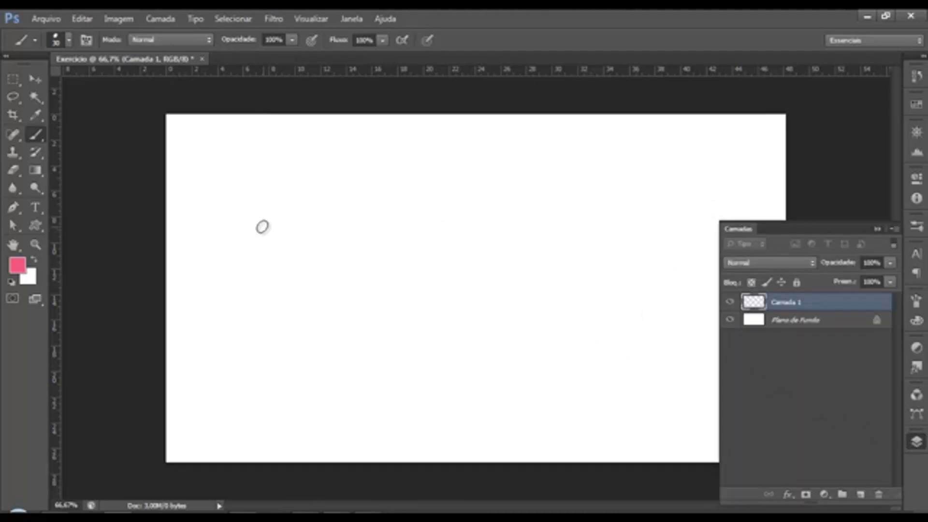
pyautogui.moveTo(249, 157)
pyautogui.mouseDown()
pyautogui.moveTo(392, 202)
pyautogui.moveTo(473, 336)
pyautogui.moveTo(561, 411)
pyautogui.mouseUp()
pyautogui.click(860, 494)
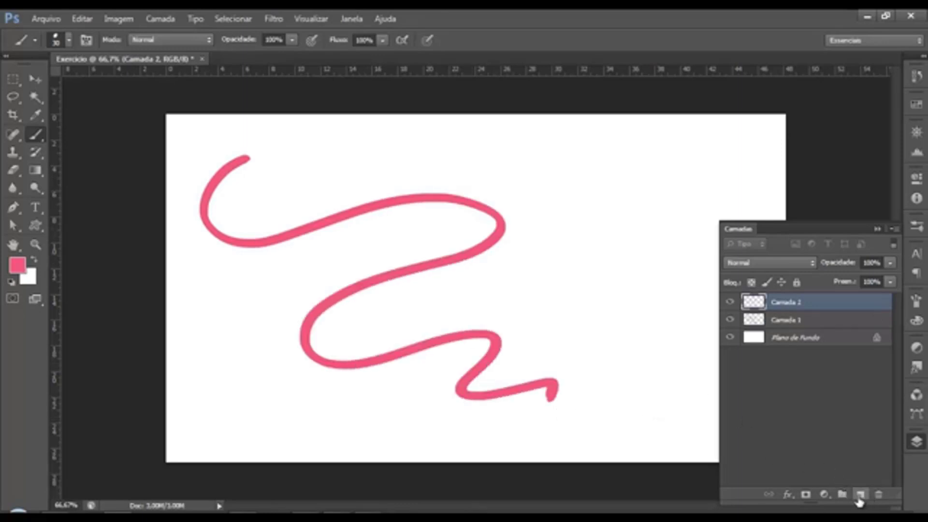
pyautogui.moveTo(316, 146)
pyautogui.mouseDown()
pyautogui.moveTo(295, 256)
pyautogui.moveTo(542, 208)
pyautogui.moveTo(606, 425)
pyautogui.mouseUp()
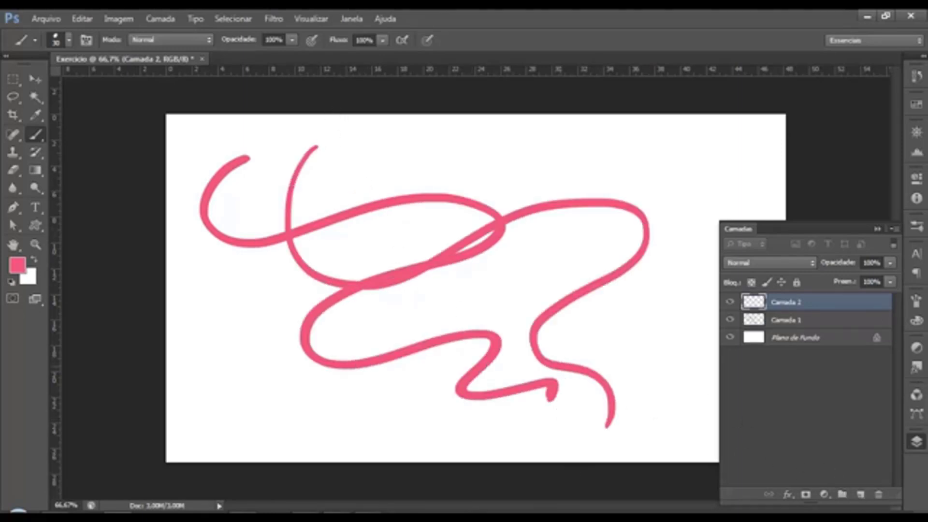
# Lock Camada 1 completely.
pyautogui.click(787, 328)
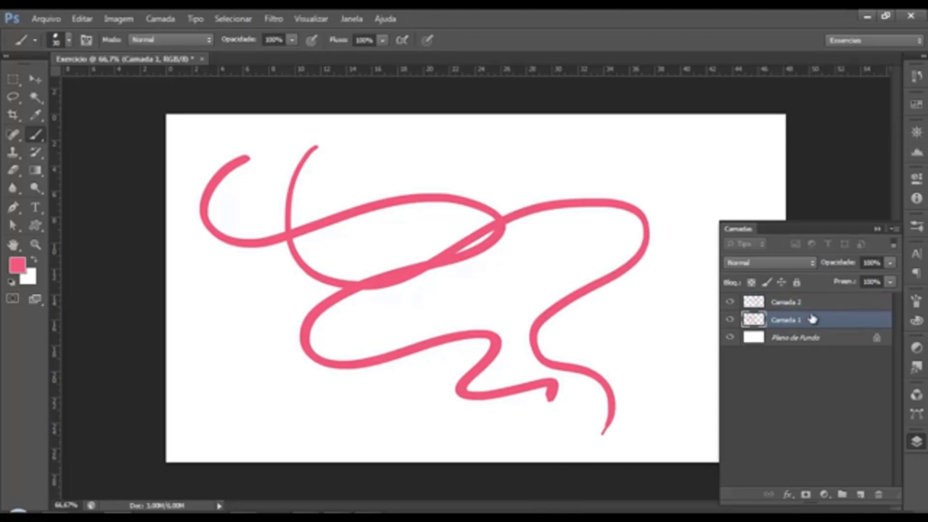
pyautogui.click(796, 282)
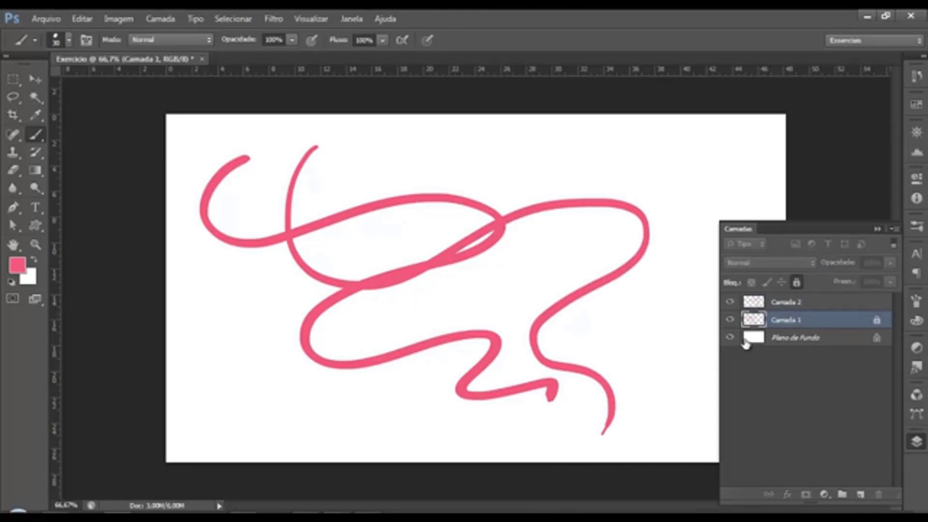
# Set Camada 2's blend mode to Multiplicação and paint a looping scribble on it across the existing strokes.
pyautogui.click(788, 302)
pyautogui.click(800, 262)
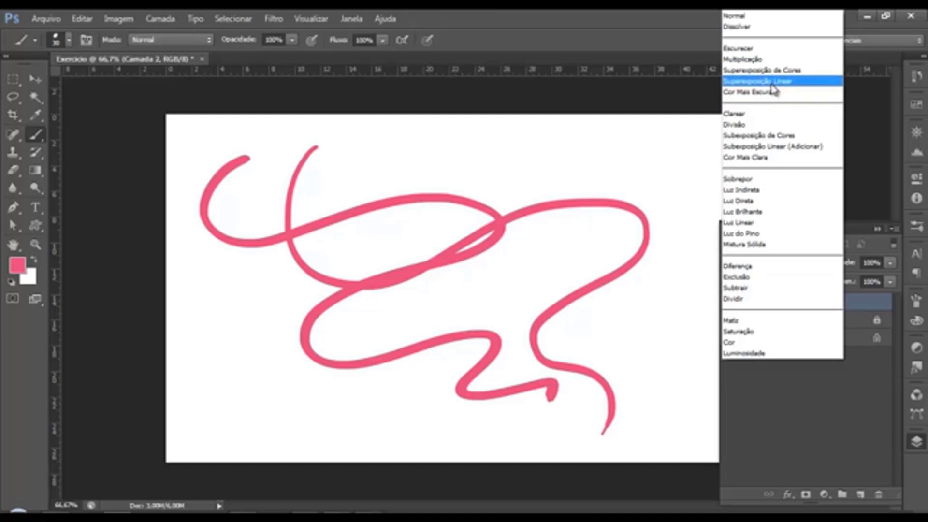
pyautogui.click(770, 58)
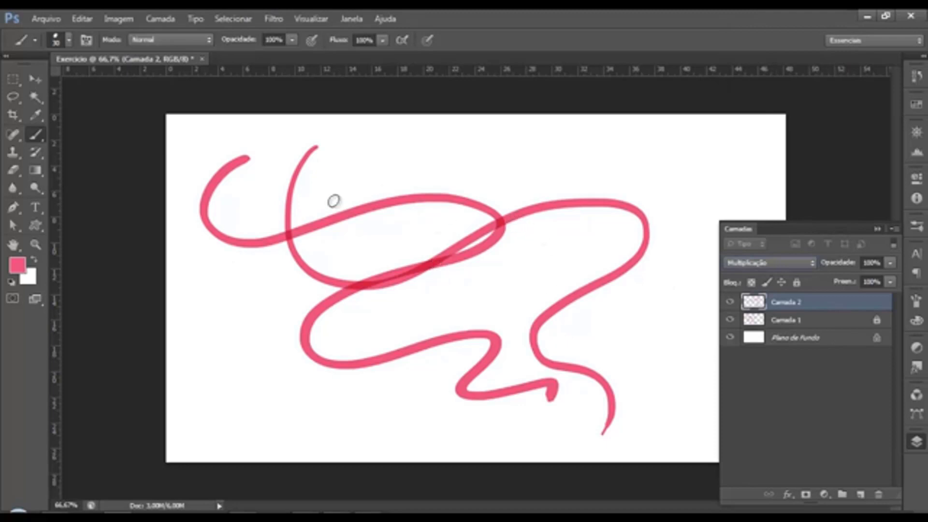
pyautogui.moveTo(319, 221)
pyautogui.mouseDown()
pyautogui.moveTo(429, 165)
pyautogui.moveTo(347, 238)
pyautogui.moveTo(479, 206)
pyautogui.moveTo(505, 294)
pyautogui.moveTo(308, 338)
pyautogui.moveTo(417, 381)
pyautogui.moveTo(507, 318)
pyautogui.moveTo(430, 372)
pyautogui.moveTo(555, 384)
pyautogui.moveTo(531, 415)
pyautogui.mouseUp()
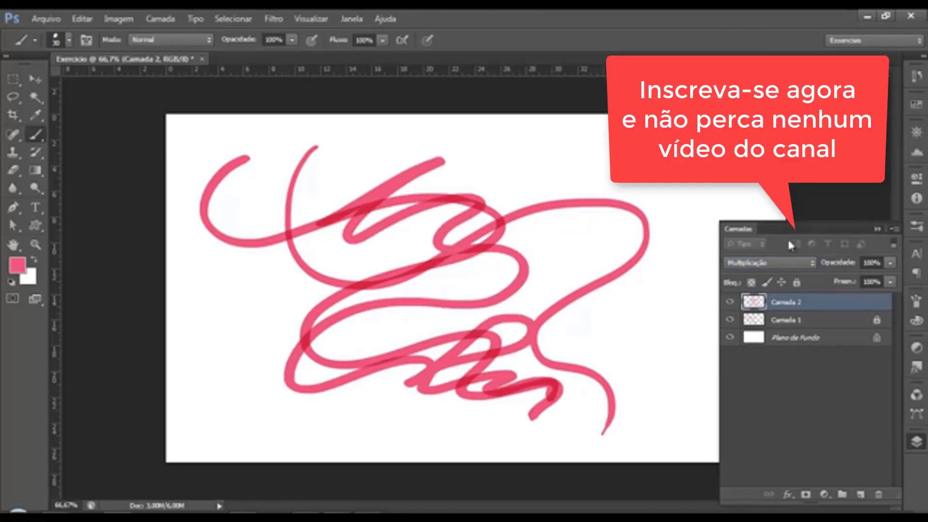
# Try the Clarear, Luz Direta and Subexposição Linear (Adicionar) blend modes on Camada 2.
pyautogui.click(800, 266)
pyautogui.click(739, 113)
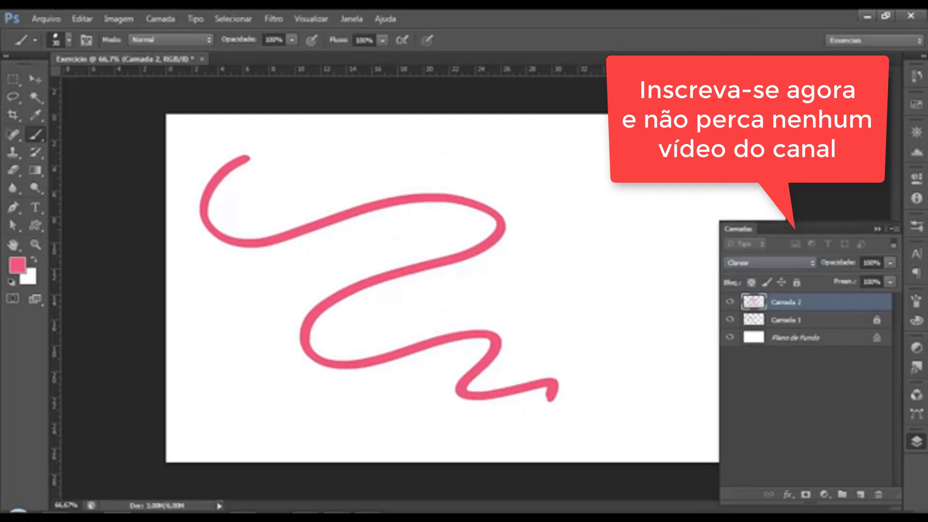
pyautogui.click(772, 263)
pyautogui.click(762, 195)
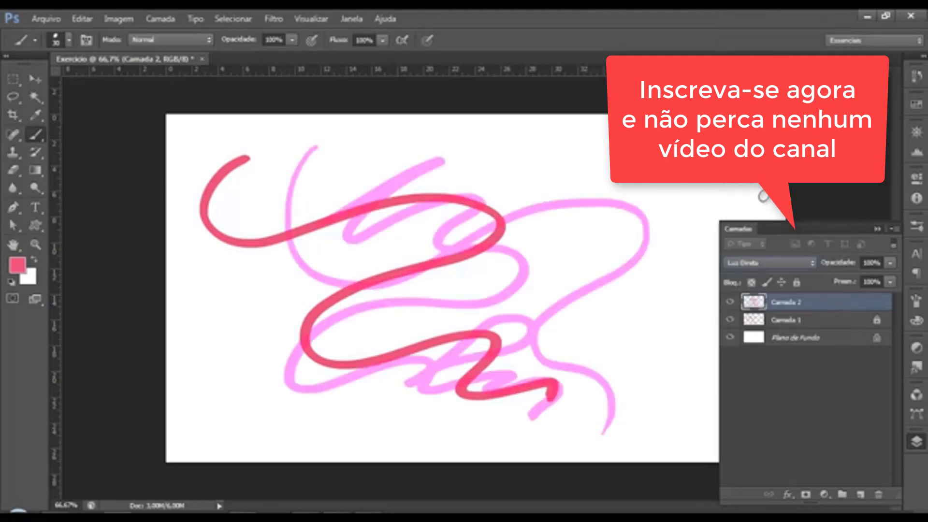
pyautogui.click(759, 265)
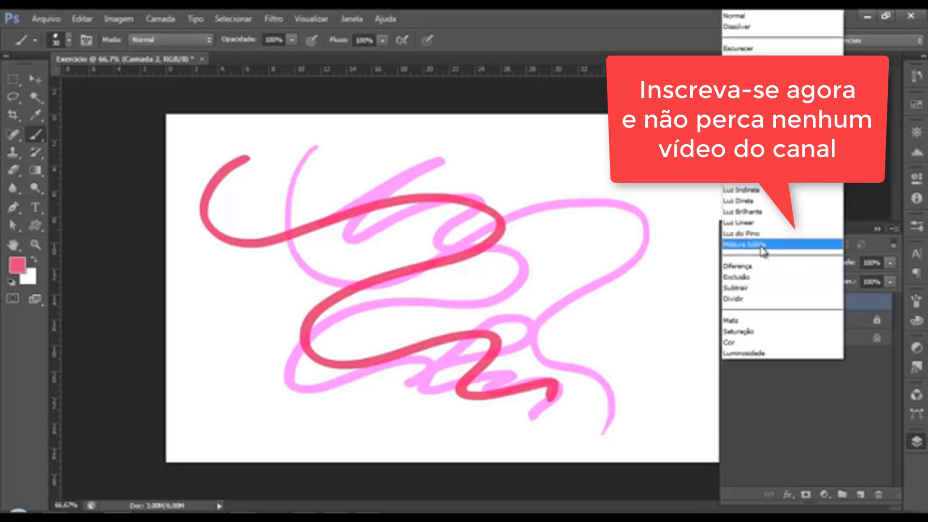
pyautogui.click(761, 197)
pyautogui.click(771, 264)
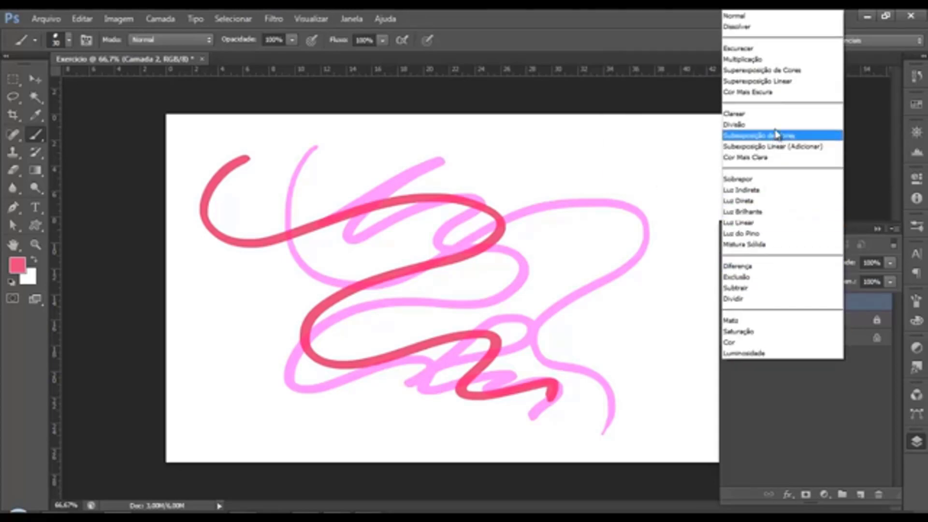
pyautogui.click(754, 143)
# Set Camada 2's blend mode to Exclusão and collapse the layer list.
pyautogui.click(768, 264)
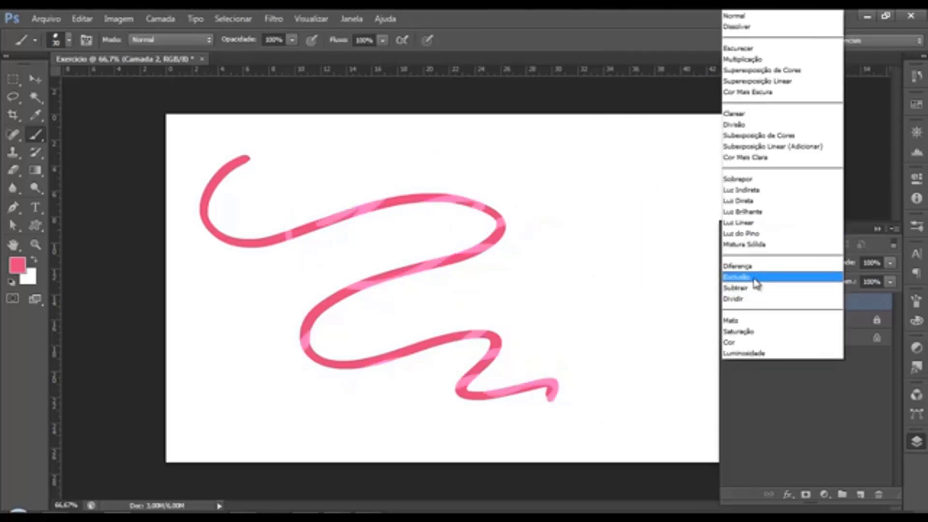
pyautogui.click(758, 283)
pyautogui.click(778, 264)
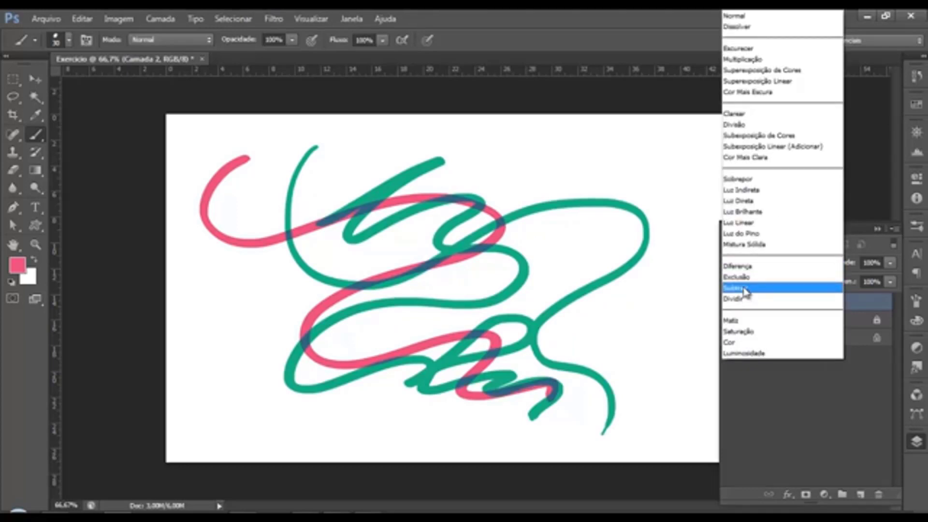
pyautogui.click(747, 279)
pyautogui.click(768, 263)
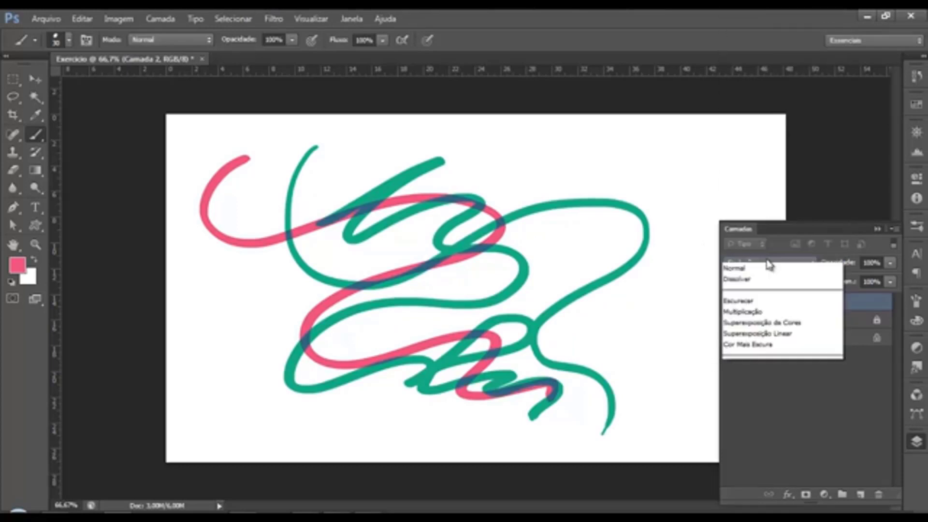
pyautogui.click(869, 104)
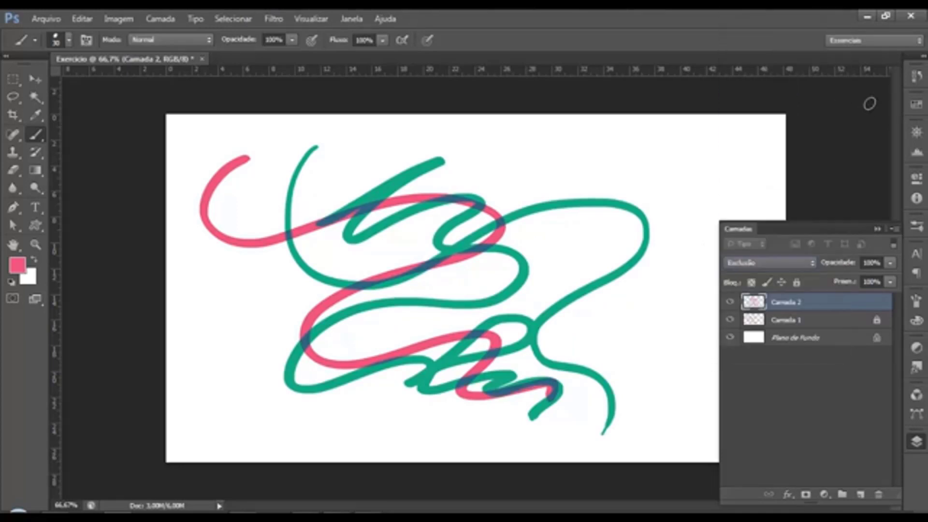
pyautogui.click(877, 229)
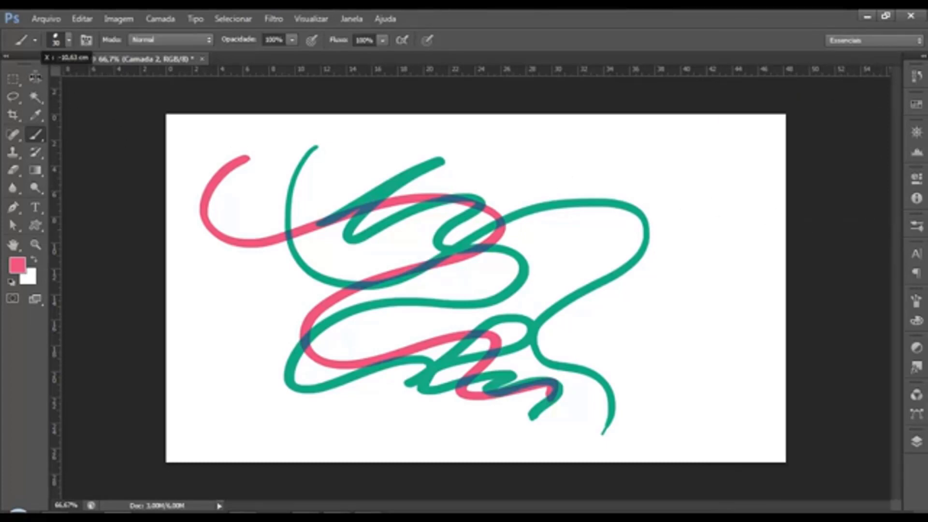
# Select the artwork on Camada 2 with the Move tool and delete that layer.
pyautogui.click(43, 79)
pyautogui.moveTo(160, 108); pyautogui.dragTo(697, 441)
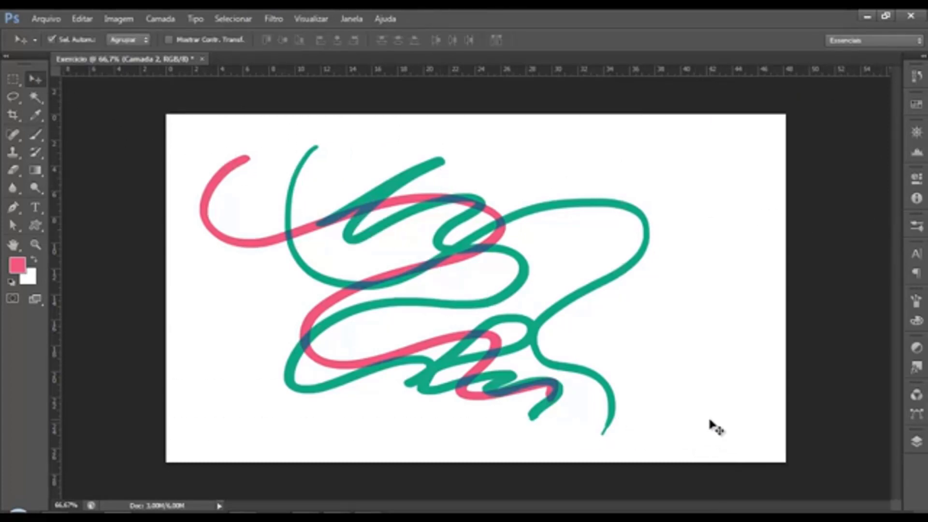
pyautogui.press('Delete')
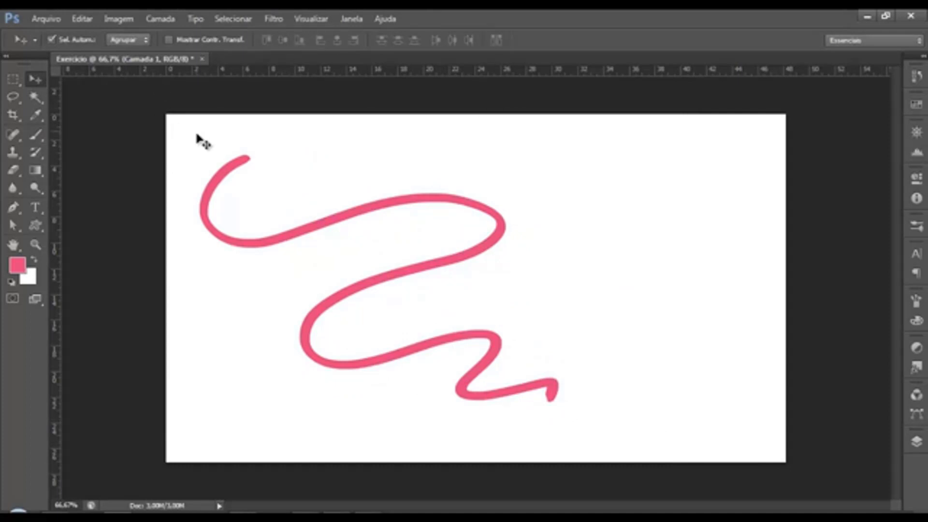
# Try to select and move the remaining pink stroke with the Move tool, and unlock Camada 1.
pyautogui.moveTo(197, 133)
pyautogui.mouseDown()
pyautogui.moveTo(619, 437)
pyautogui.moveTo(609, 425)
pyautogui.mouseUp()
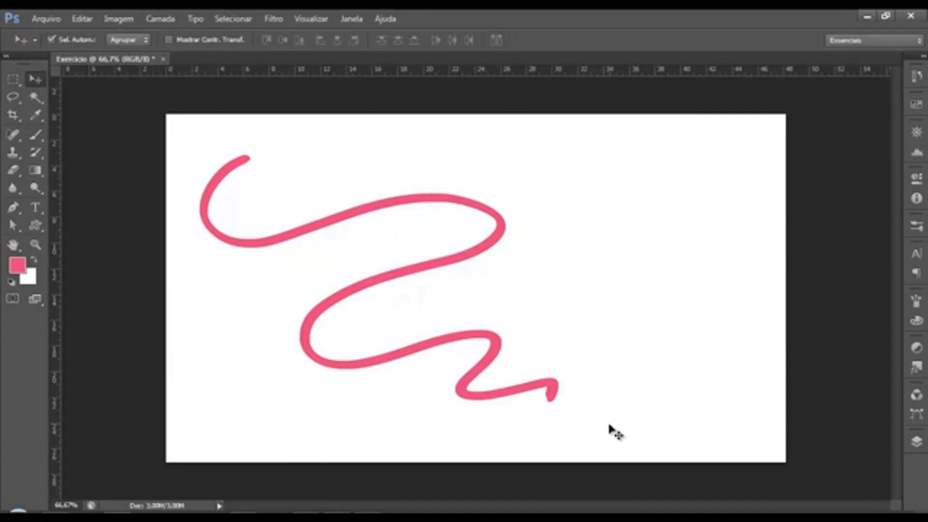
pyautogui.moveTo(240, 166)
pyautogui.mouseDown()
pyautogui.moveTo(335, 147)
pyautogui.moveTo(297, 164)
pyautogui.mouseUp()
pyautogui.click(916, 441)
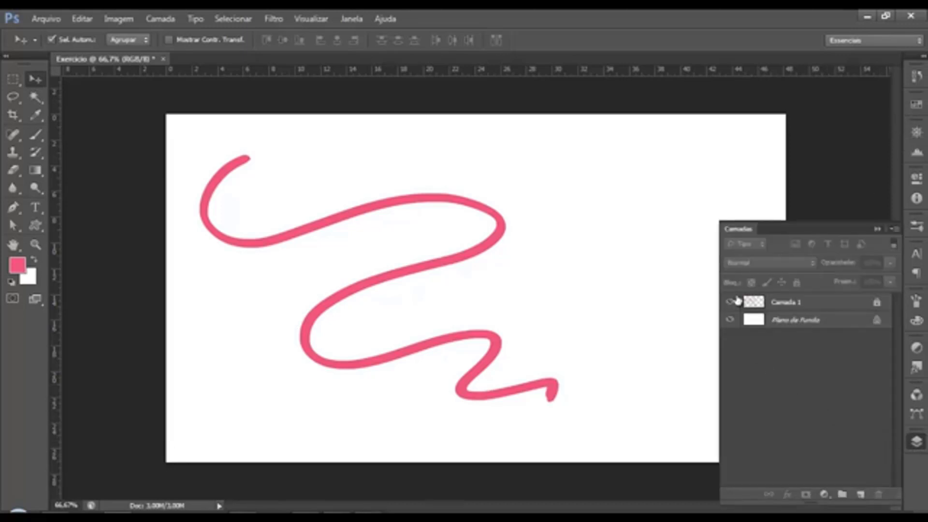
pyautogui.click(783, 304)
pyautogui.click(798, 283)
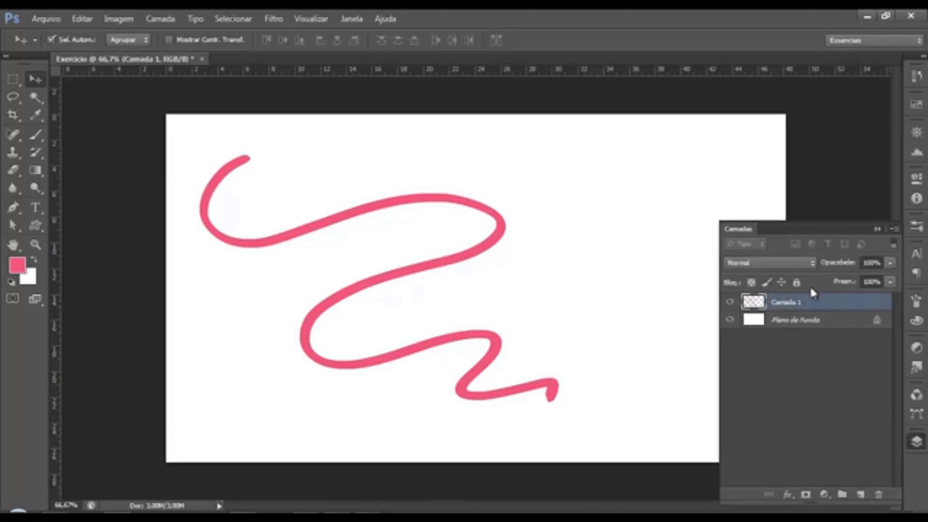
pyautogui.click(876, 229)
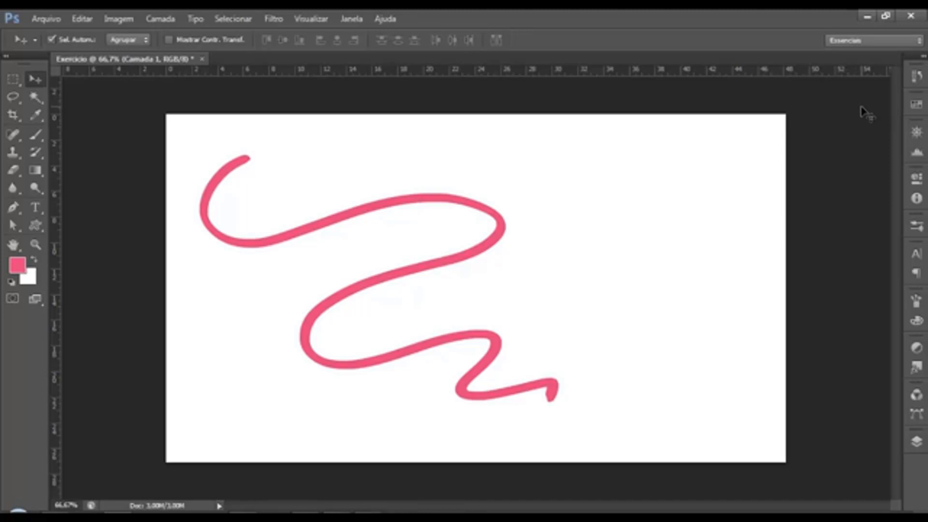
# Move the collapsed Swatches (Amostras) palette below Layers in the dock and expand it.
pyautogui.moveTo(912, 104); pyautogui.dragTo(918, 447)
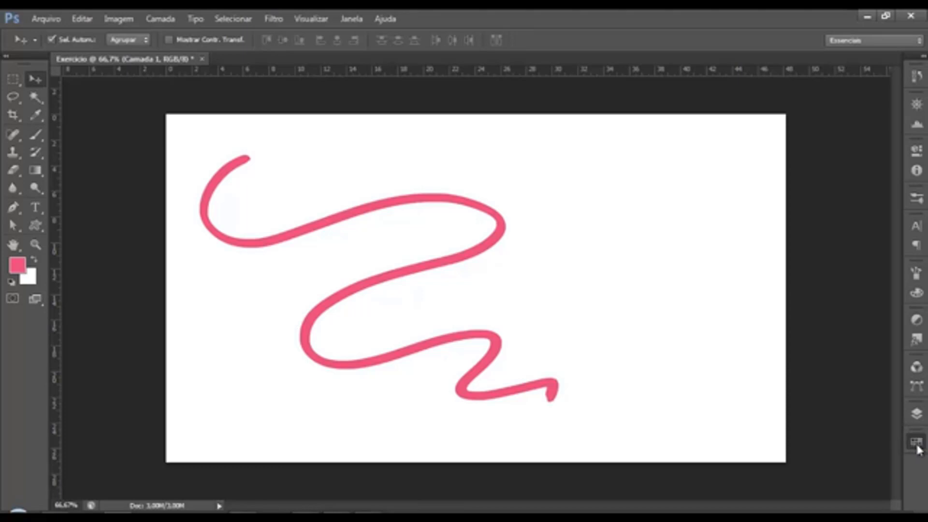
pyautogui.click(916, 442)
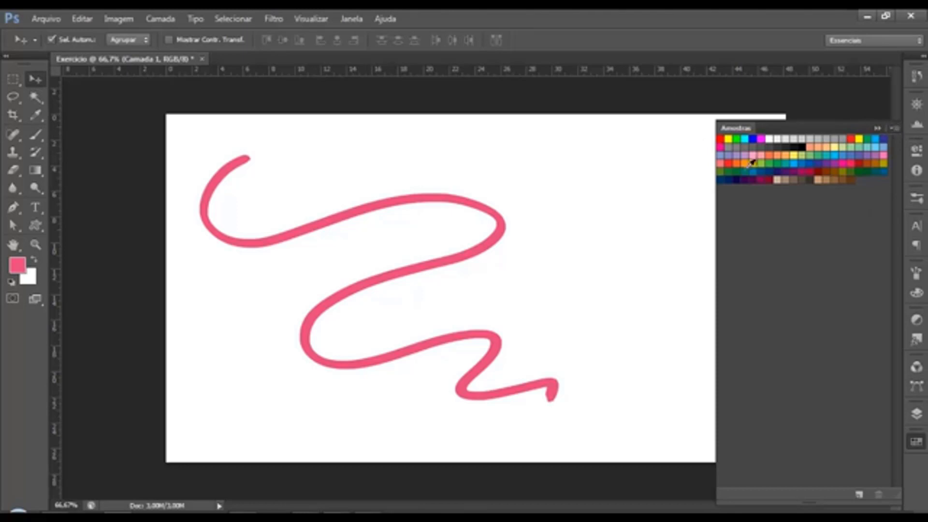
# Replace the current swatches with the PANTONE solid coated library and view its lower colors.
pyautogui.click(892, 128)
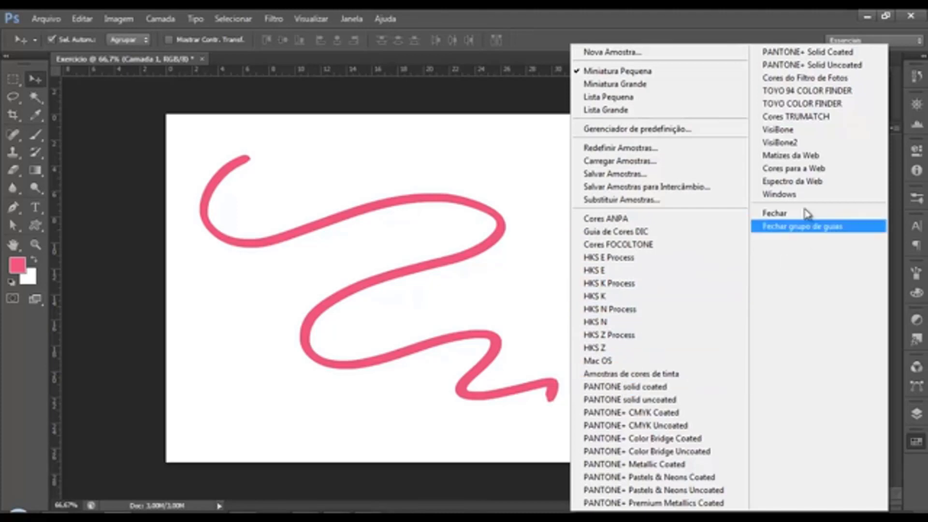
pyautogui.click(643, 389)
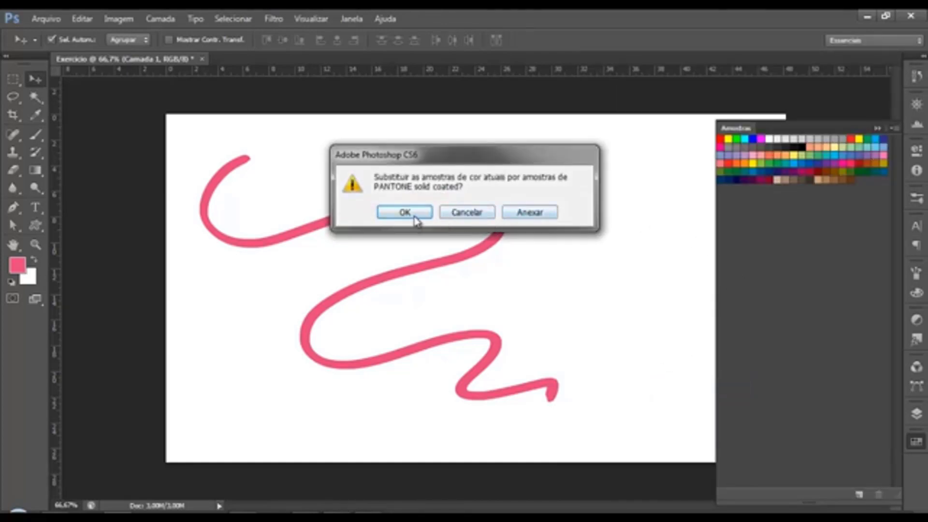
pyautogui.click(405, 213)
pyautogui.moveTo(897, 190); pyautogui.dragTo(888, 298)
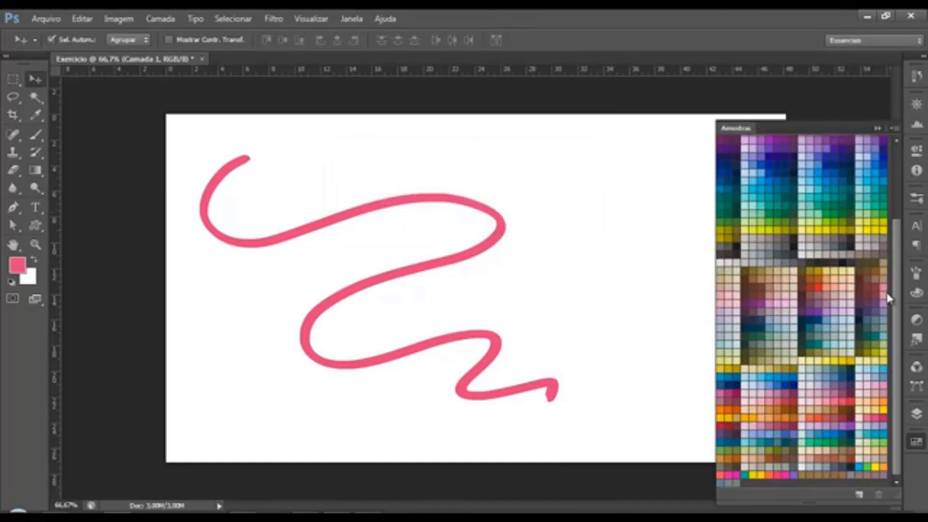
pyautogui.click(894, 128)
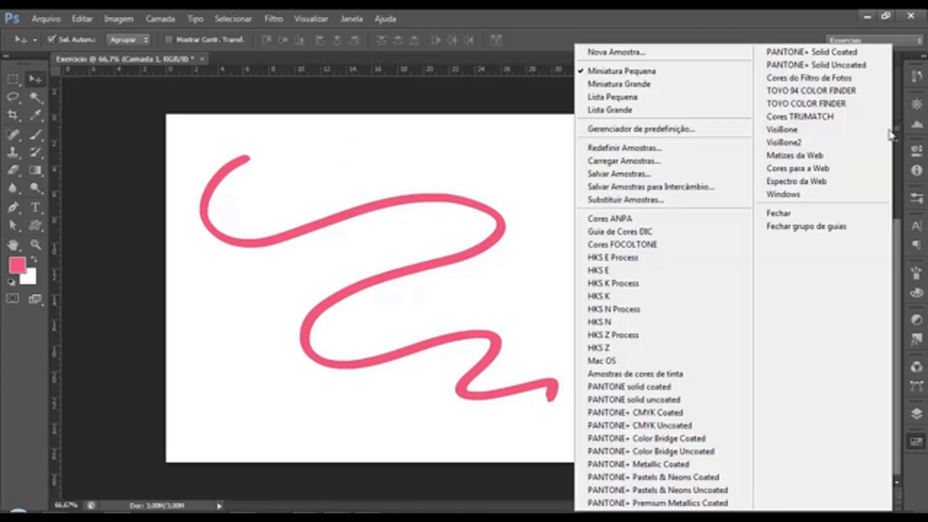
pyautogui.click(638, 54)
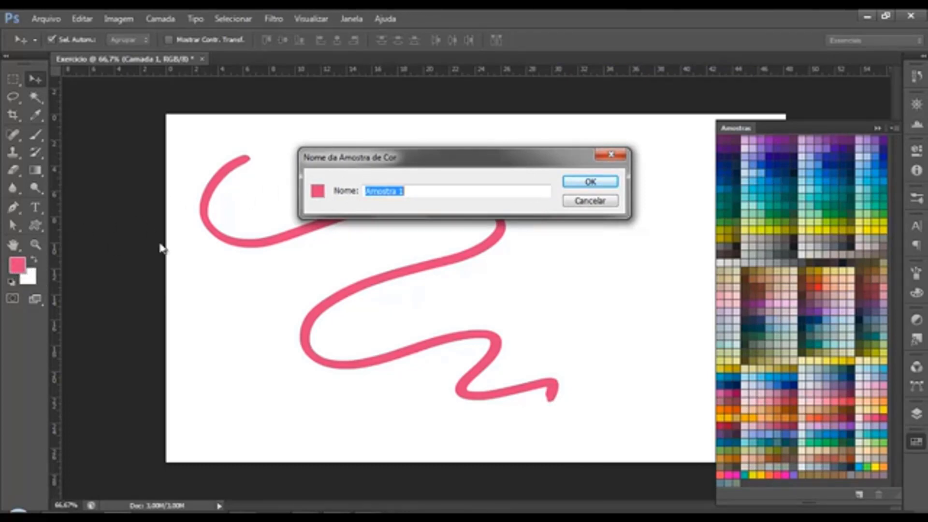
pyautogui.click(619, 156)
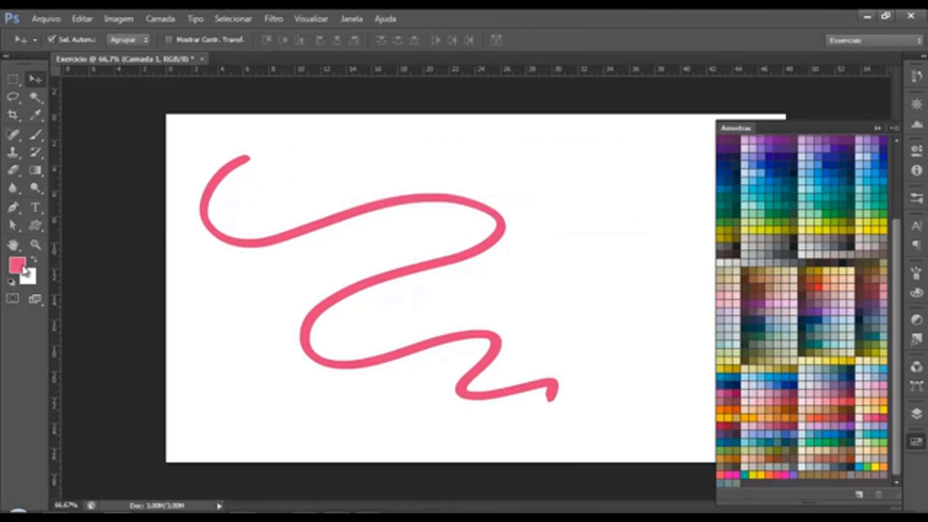
# Set the foreground color to light pink eb97b5 and save it as a new swatch named Amostra 1.
pyautogui.click(19, 266)
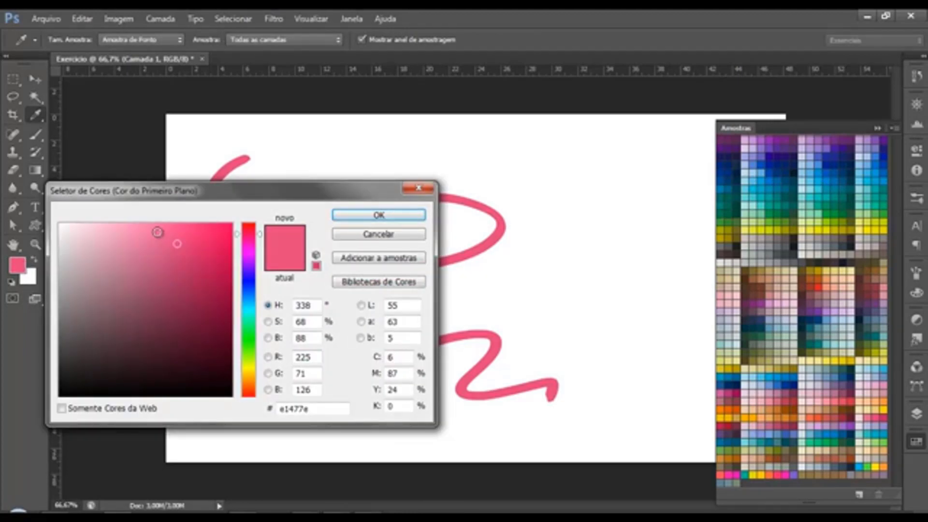
pyautogui.moveTo(158, 232)
pyautogui.mouseDown()
pyautogui.moveTo(133, 271)
pyautogui.moveTo(71, 282)
pyautogui.moveTo(120, 237)
pyautogui.mouseUp()
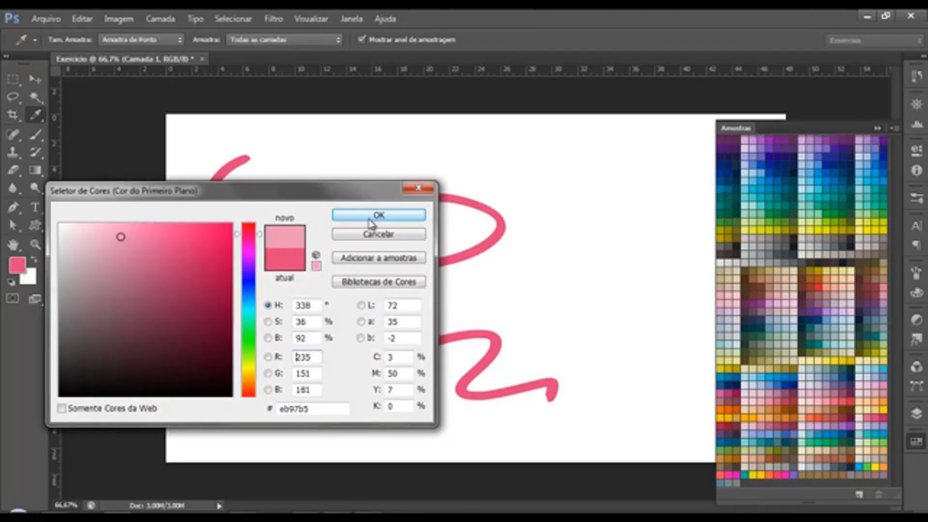
pyautogui.click(370, 218)
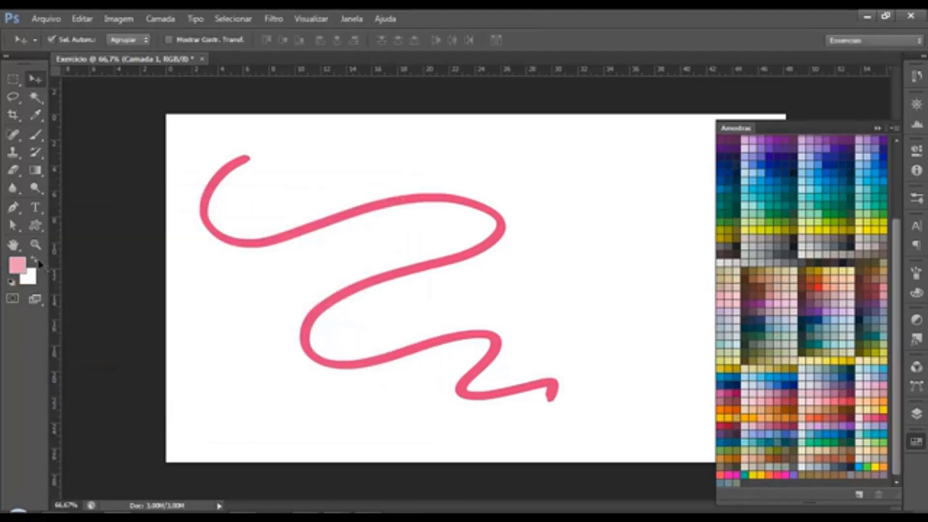
pyautogui.click(894, 130)
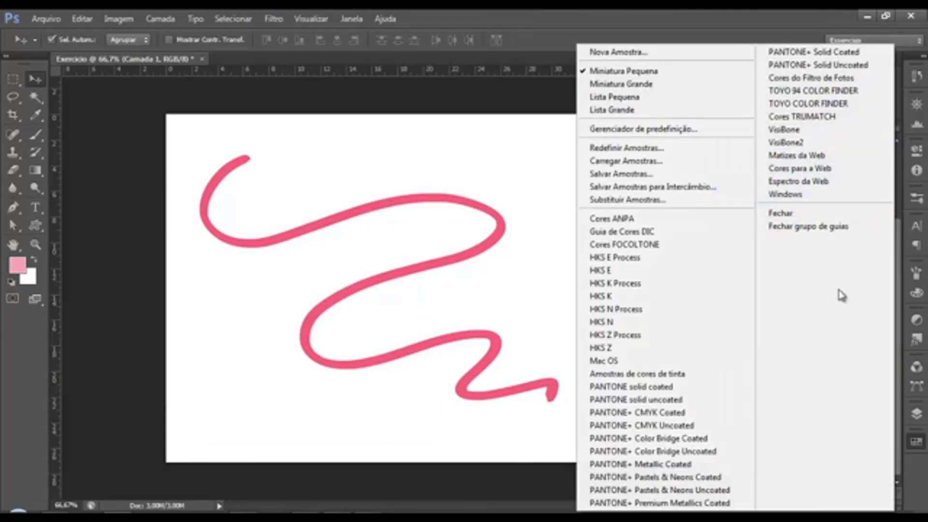
pyautogui.click(639, 54)
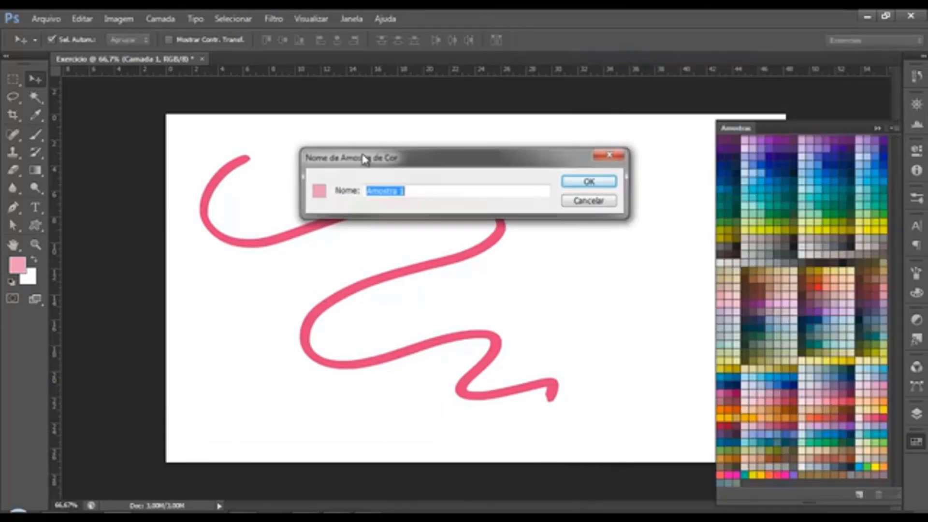
pyautogui.click(590, 188)
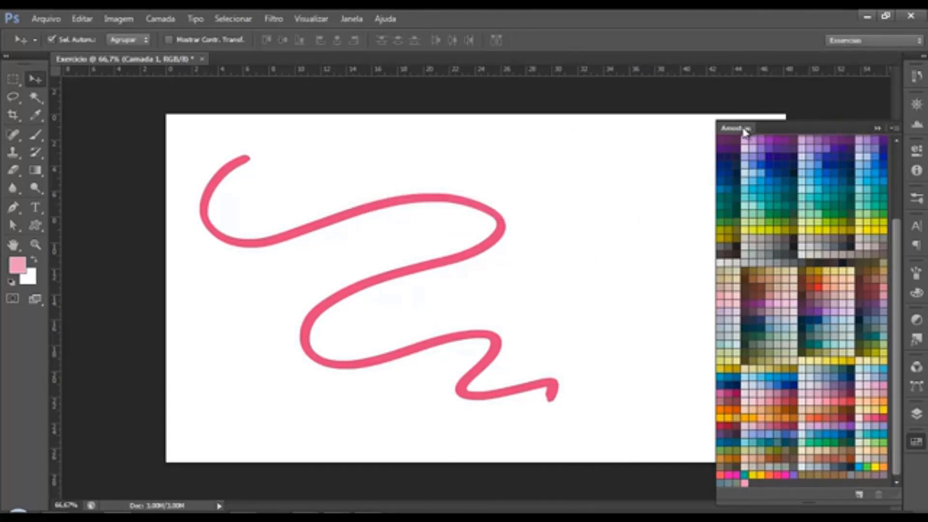
# Dock the Swatches (Amostras) palette as an expanded column and save the layout as workspace "mari works", capturing keyboard shortcuts and menus.
pyautogui.moveTo(744, 131); pyautogui.dragTo(897, 90)
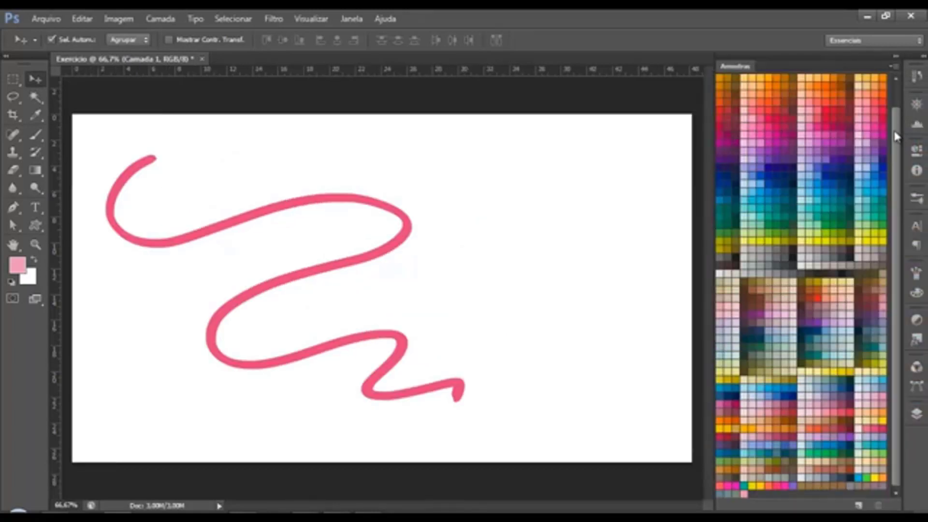
pyautogui.click(887, 44)
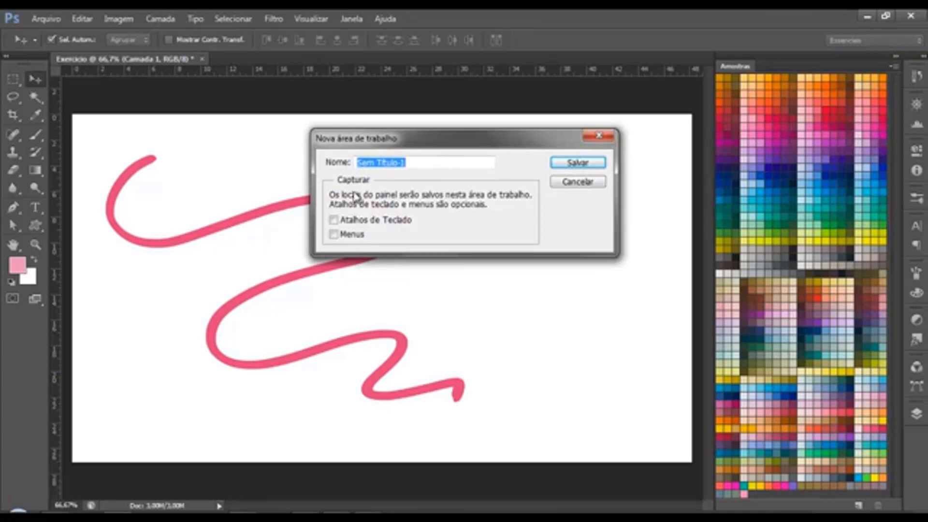
pyautogui.write('me')
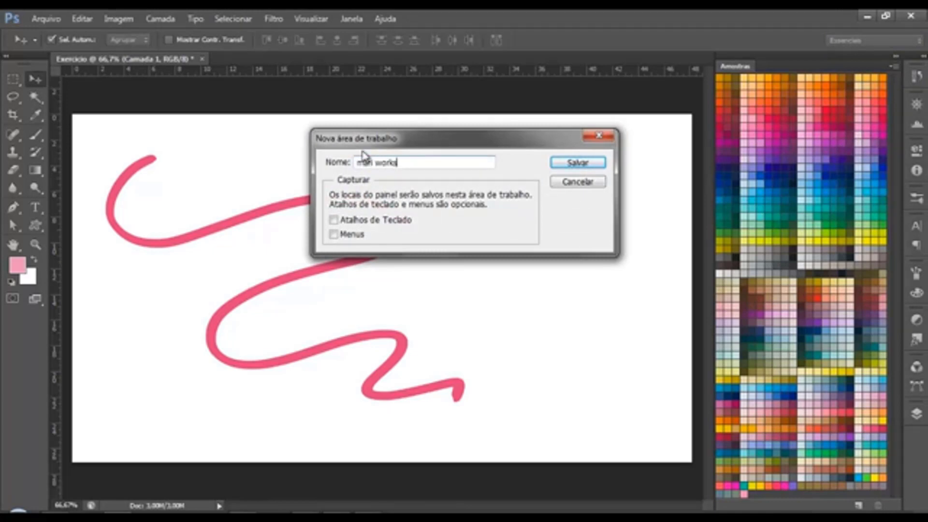
pyautogui.click(363, 221)
pyautogui.click(353, 235)
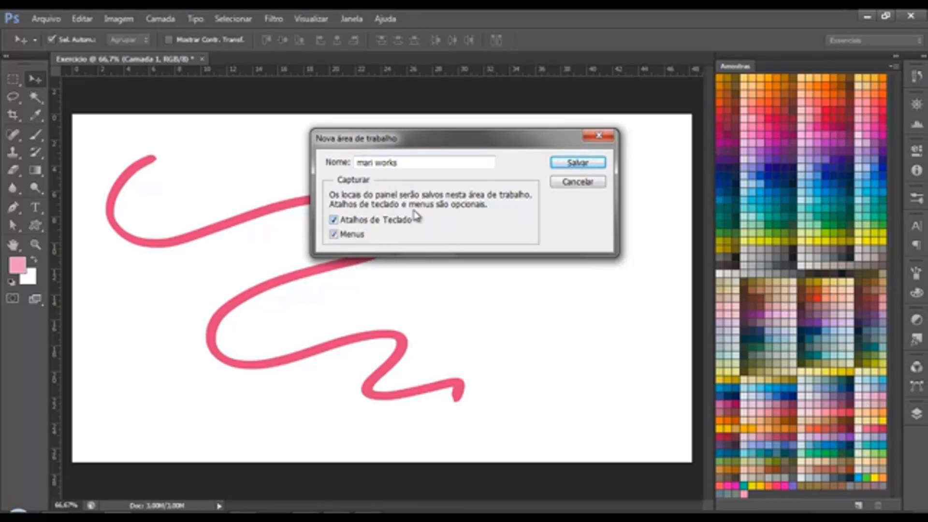
pyautogui.click(576, 163)
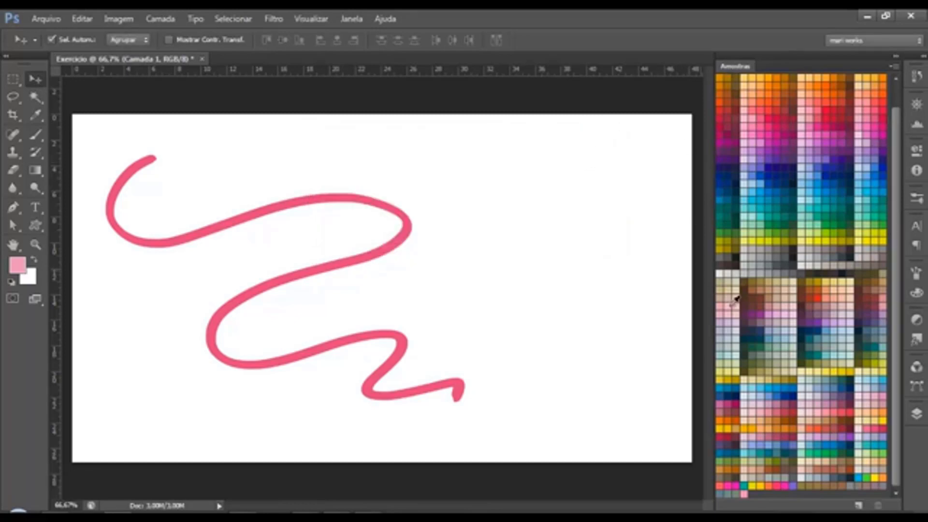
pyautogui.click(877, 42)
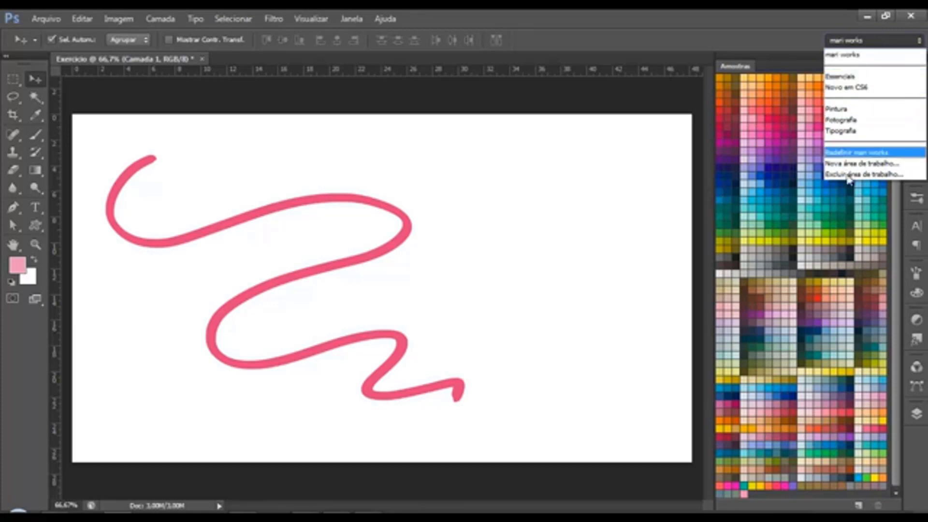
pyautogui.click(871, 51)
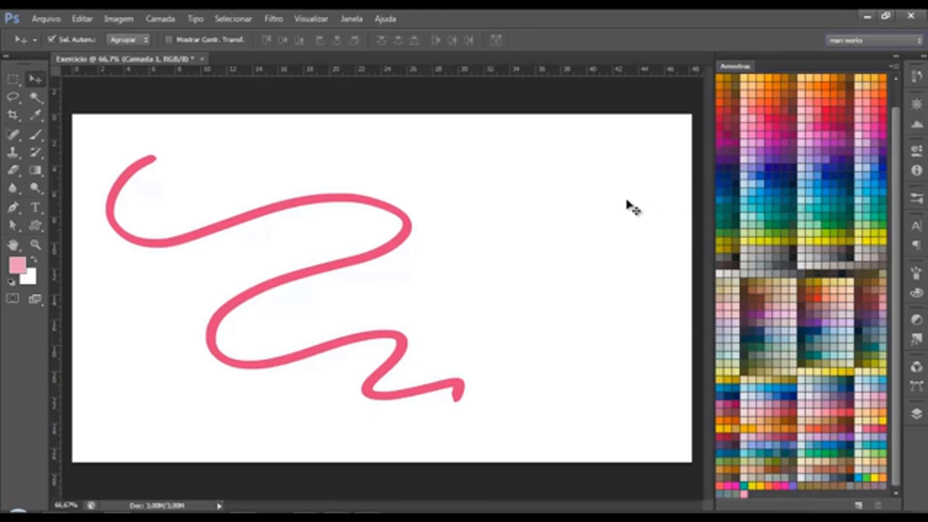
# Try the deeper pink de2869 as foreground color and restrict the color picker to web colors (Somente Cores da Web).
pyautogui.click(19, 265)
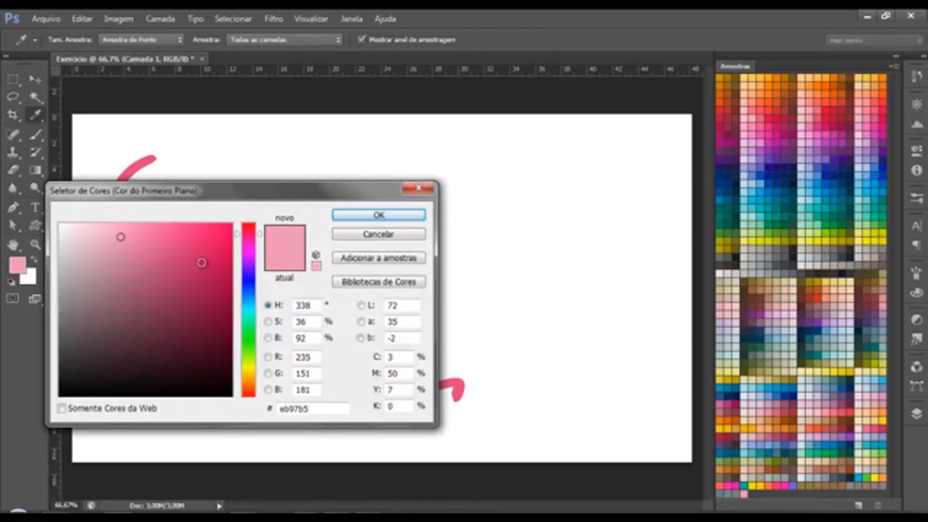
pyautogui.moveTo(201, 263); pyautogui.dragTo(201, 245)
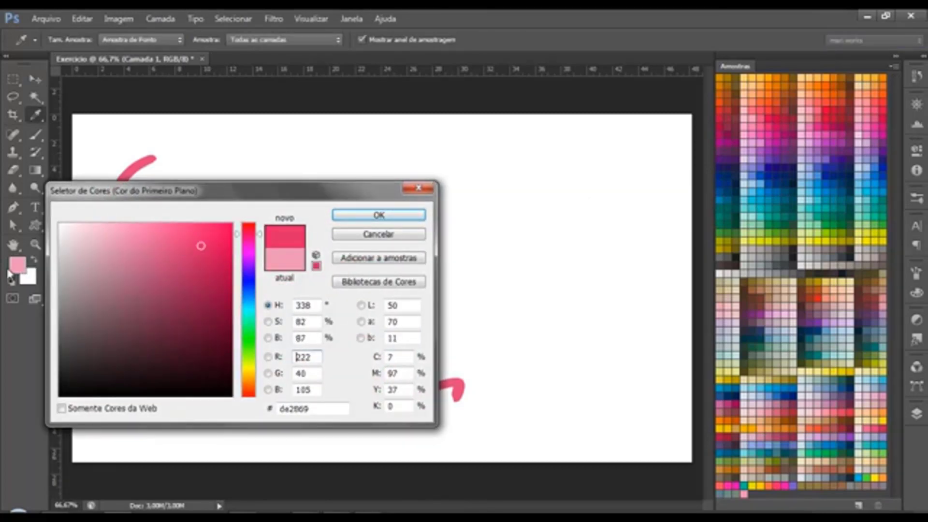
pyautogui.click(95, 411)
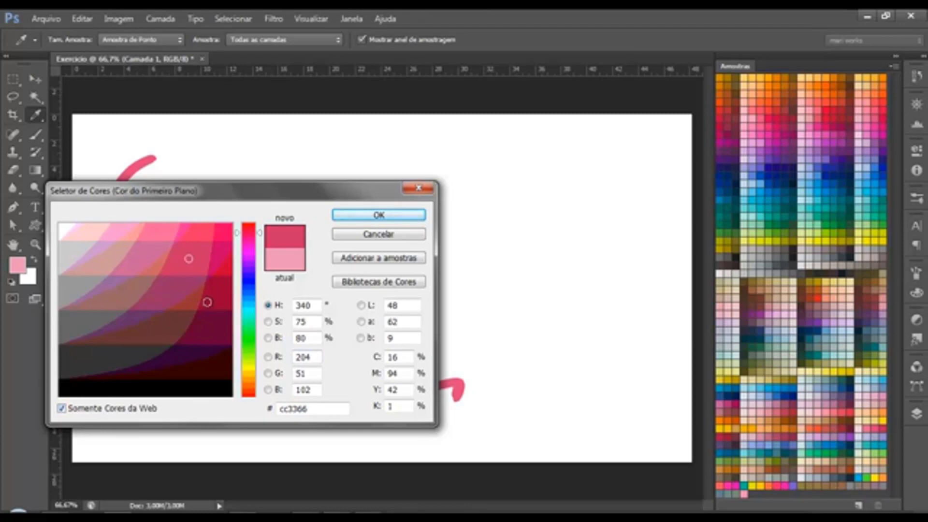
# Browse different hue ranges of the PANTONE solid coated color library and the list of available libraries, keeping the current foreground color.
pyautogui.click(360, 285)
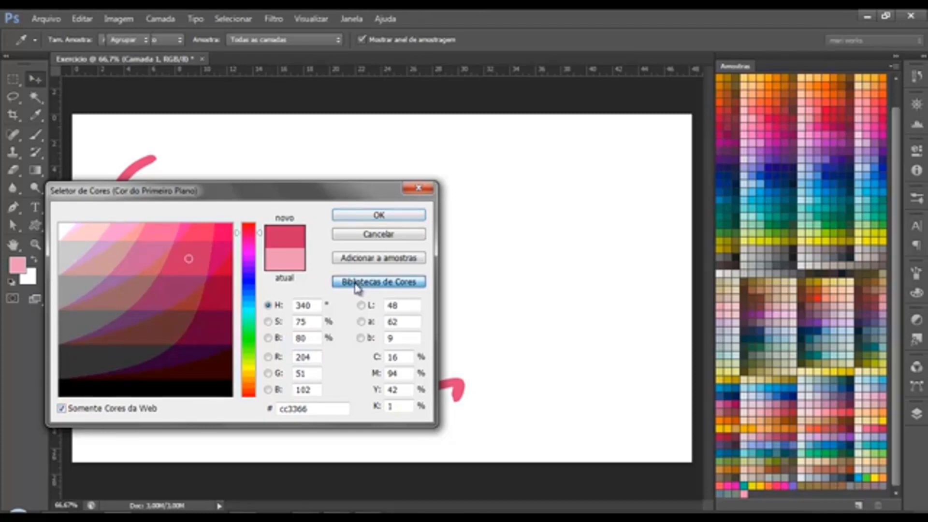
pyautogui.click(209, 252)
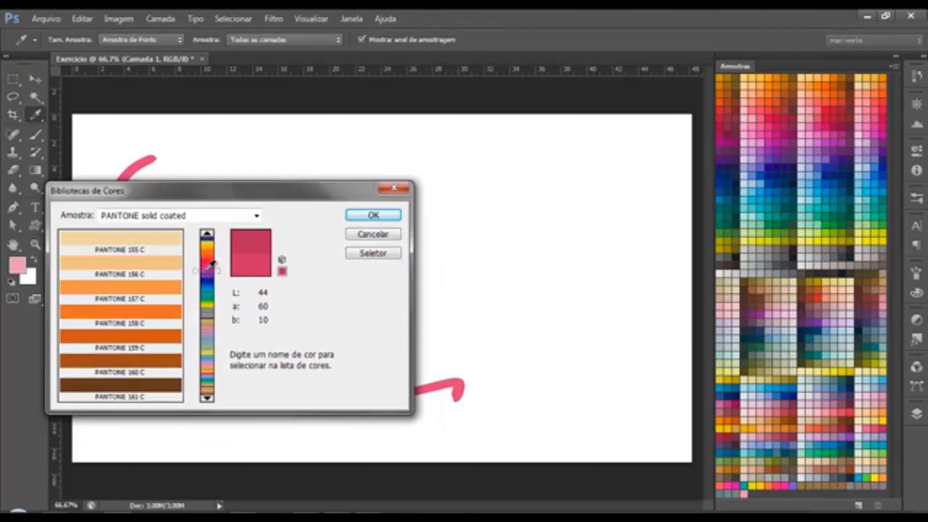
pyautogui.click(208, 271)
pyautogui.click(213, 330)
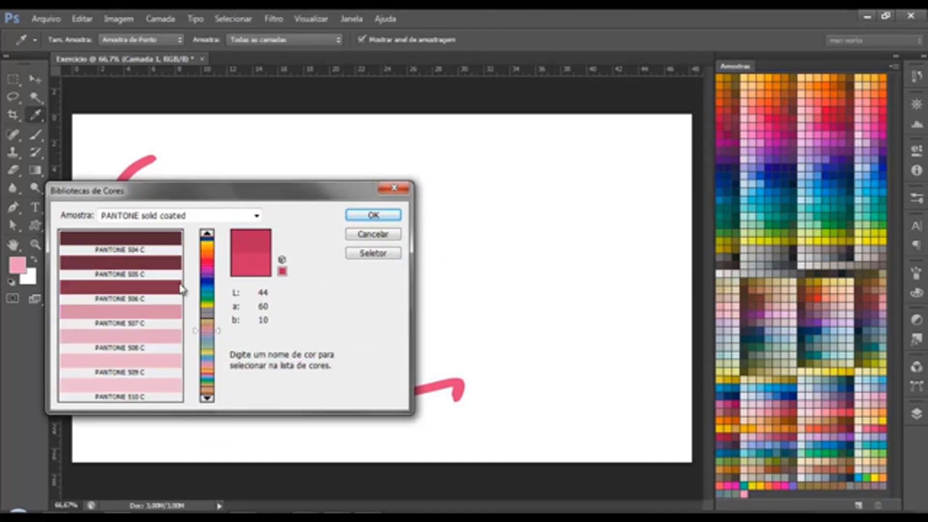
pyautogui.click(213, 256)
pyautogui.click(217, 216)
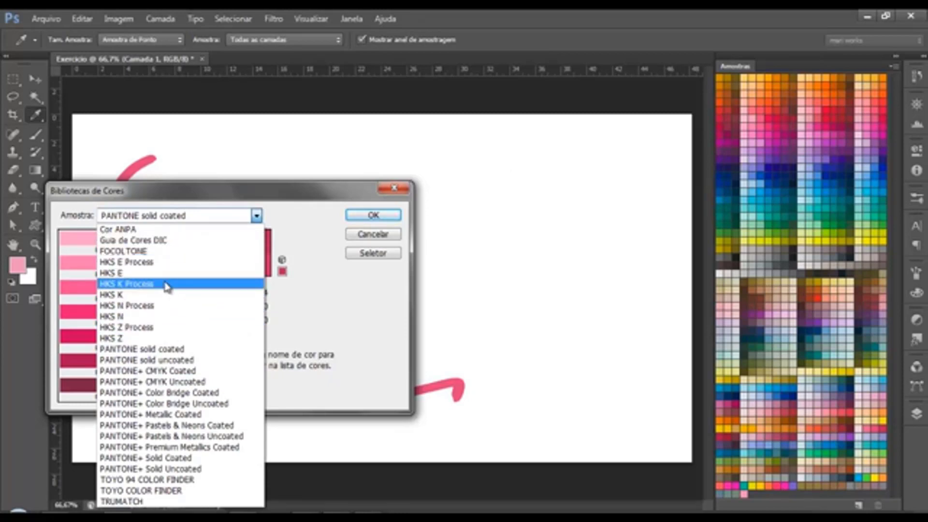
pyautogui.click(308, 222)
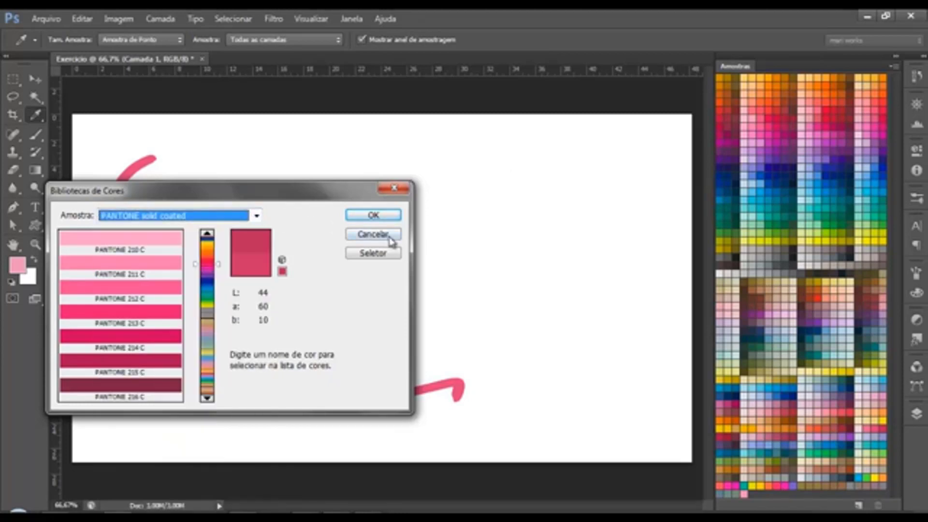
pyautogui.click(387, 236)
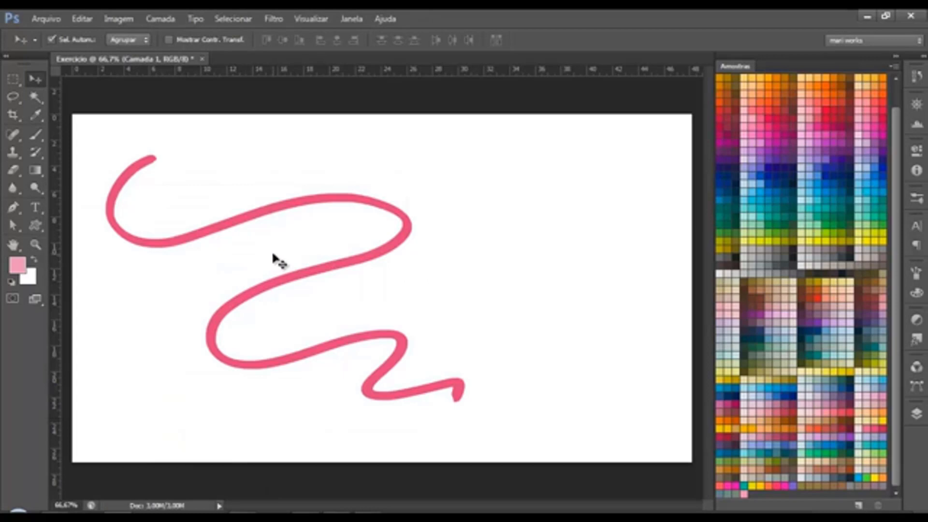